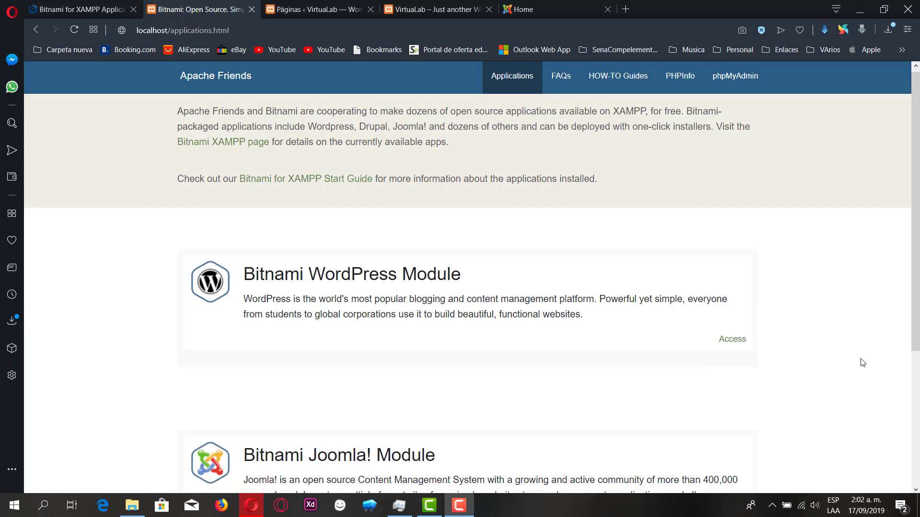
- Return to the XAMPP dashboard, reopen its Applications page and access the Bitnami Joomla! Module's site
scroll(861, 363, down, 3)
scroll(862, 363, up, 2)
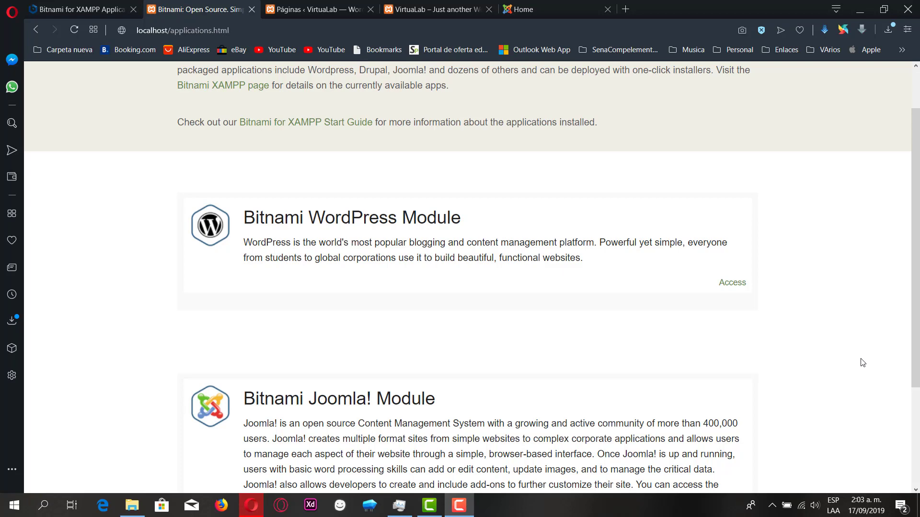
scroll(823, 401, up, 2)
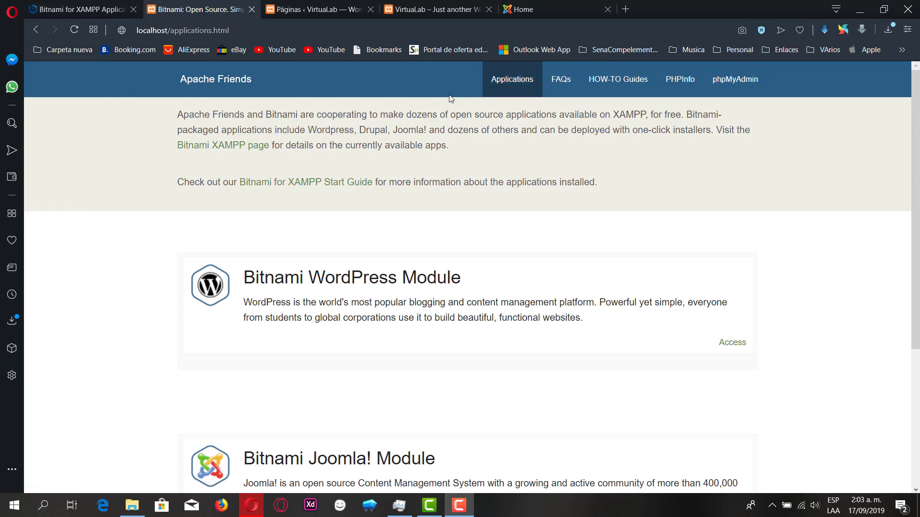
scroll(139, 180, down, 1)
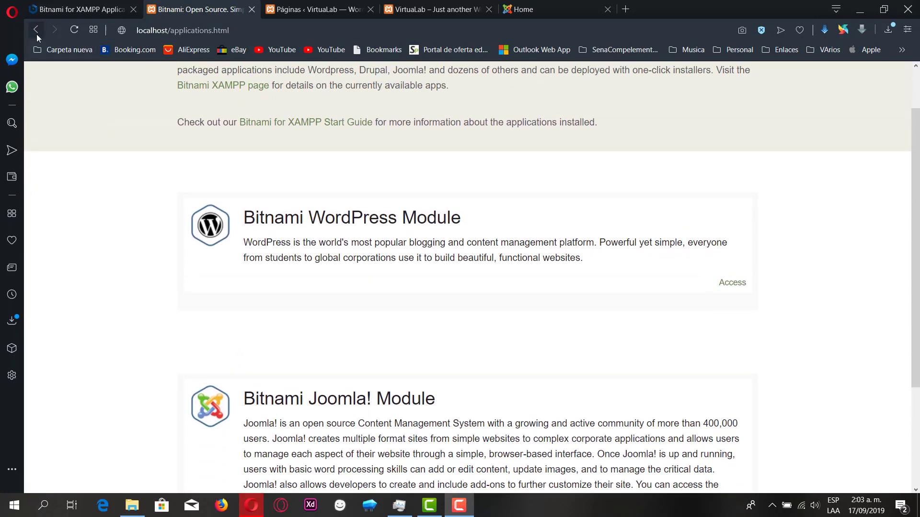
click(36, 32)
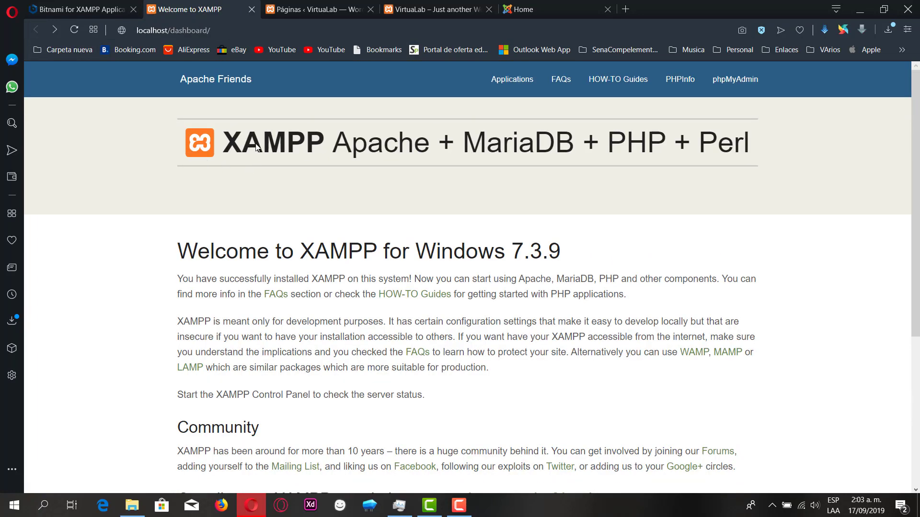
click(502, 88)
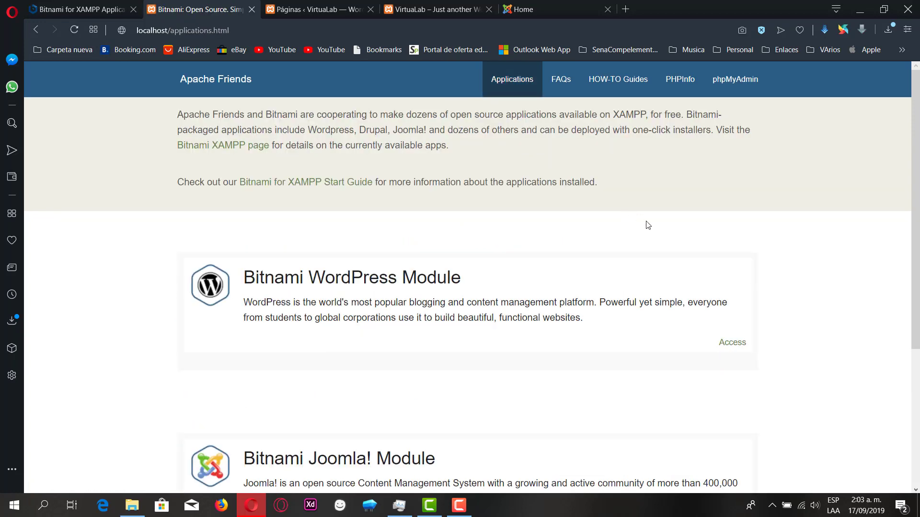
scroll(652, 274, down, 1)
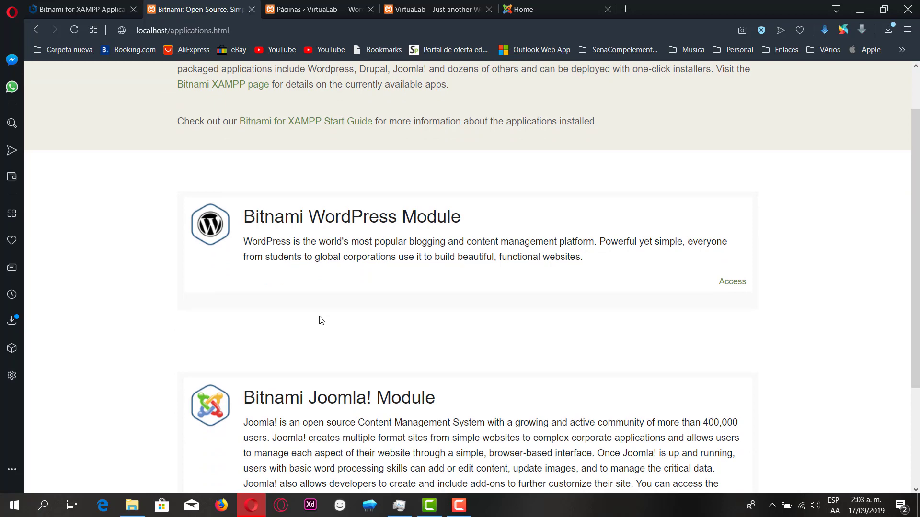
scroll(321, 320, down, 3)
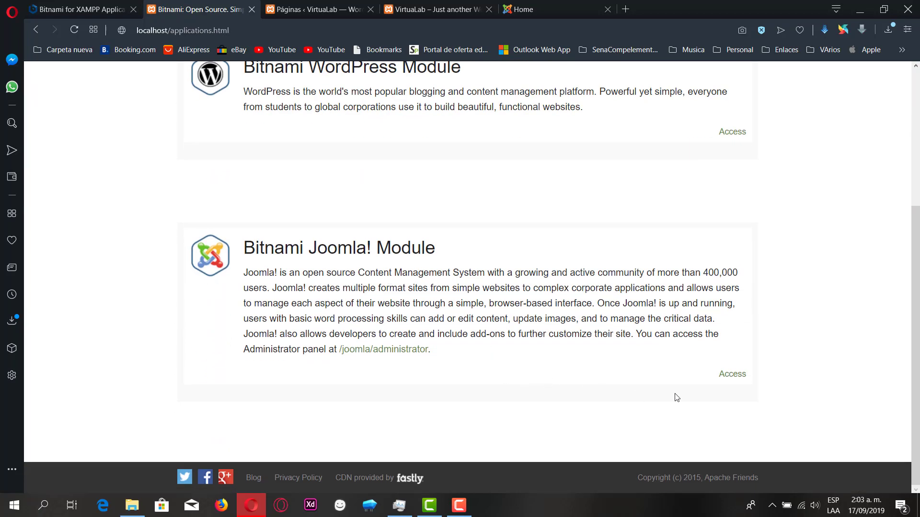
click(728, 376)
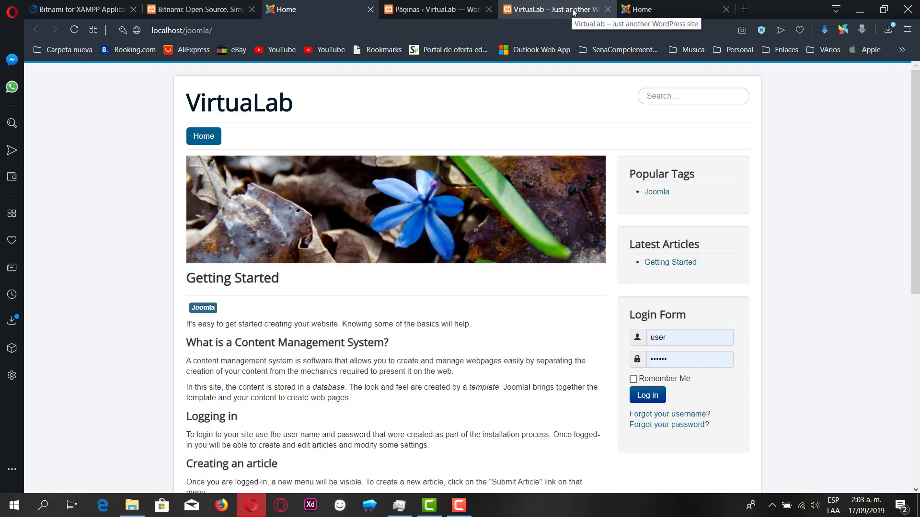
- Compare the addresses of the open localhost/joomla and 192.168.0.5/joomla sites, highlighting the IP address part
mouse_move(573, 13)
click(655, 10)
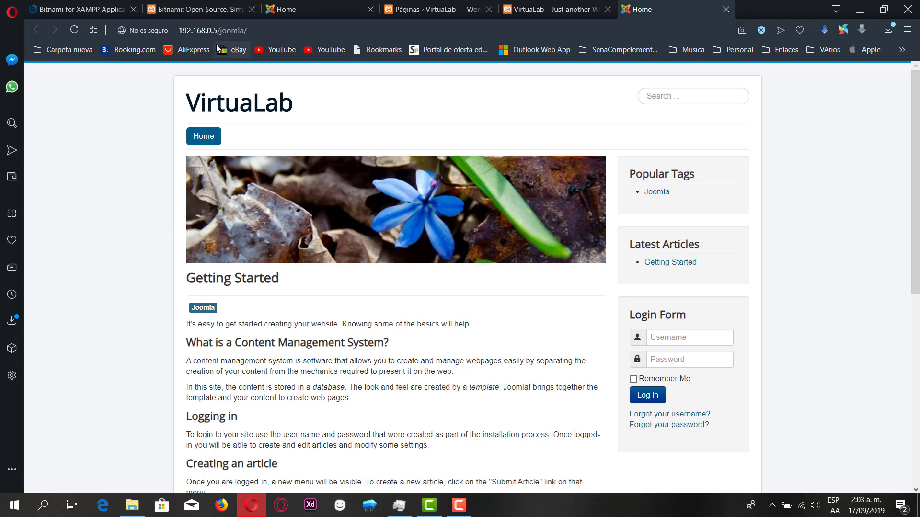
drag(180, 30, 218, 30)
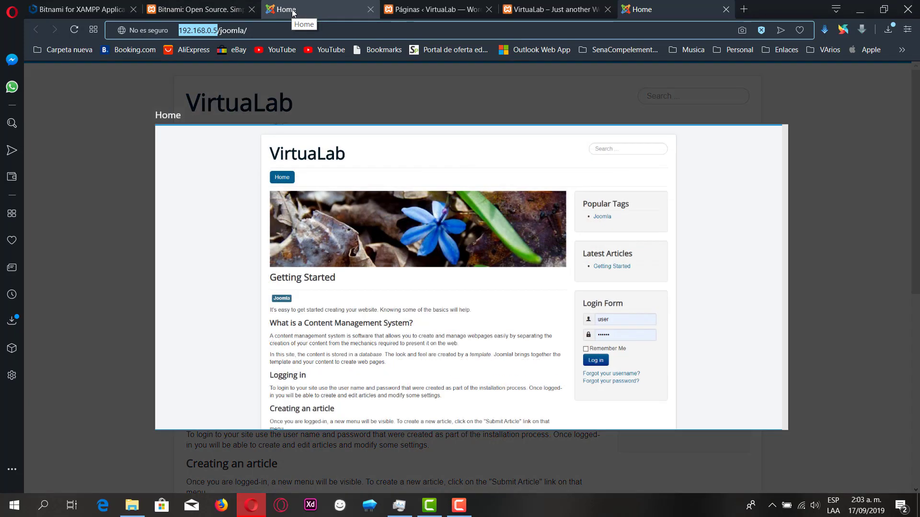
click(294, 12)
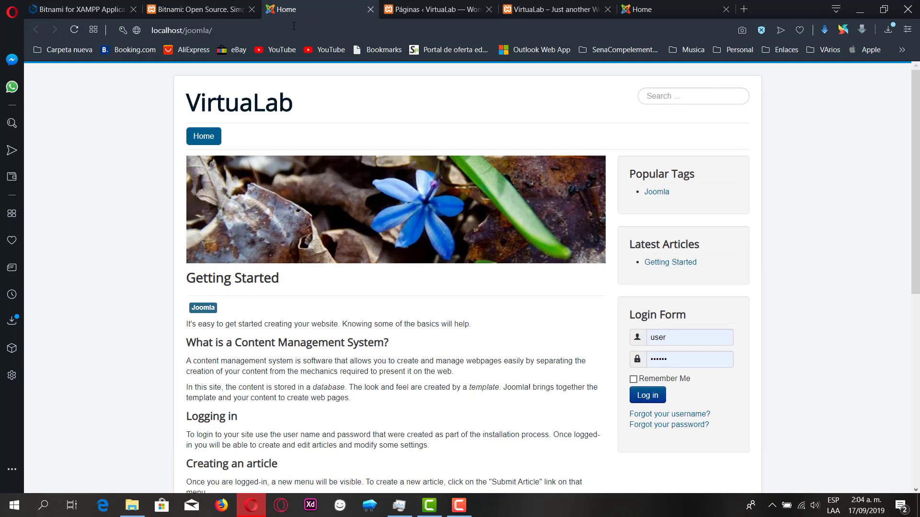
click(627, 13)
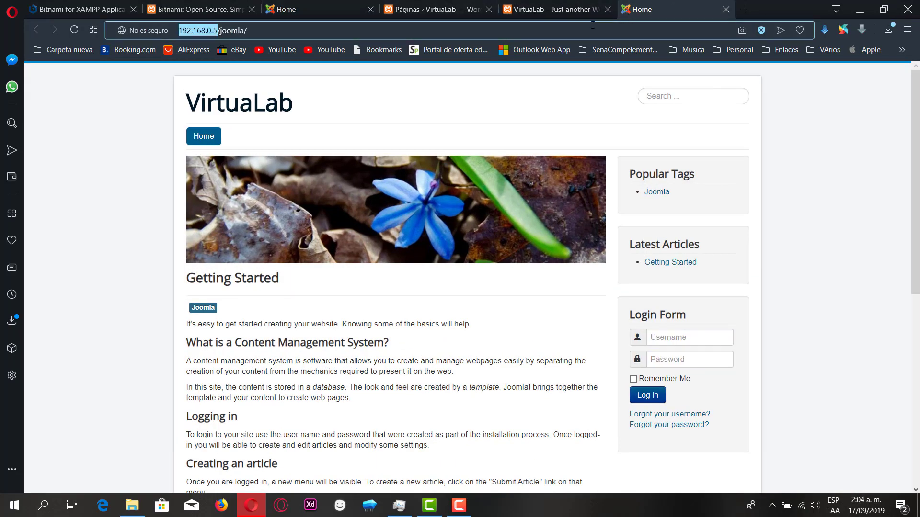
click(184, 30)
drag(179, 30, 217, 30)
- Load the Joomla site through the loopback address 127.0.0.1/joomla in a new tab
click(743, 9)
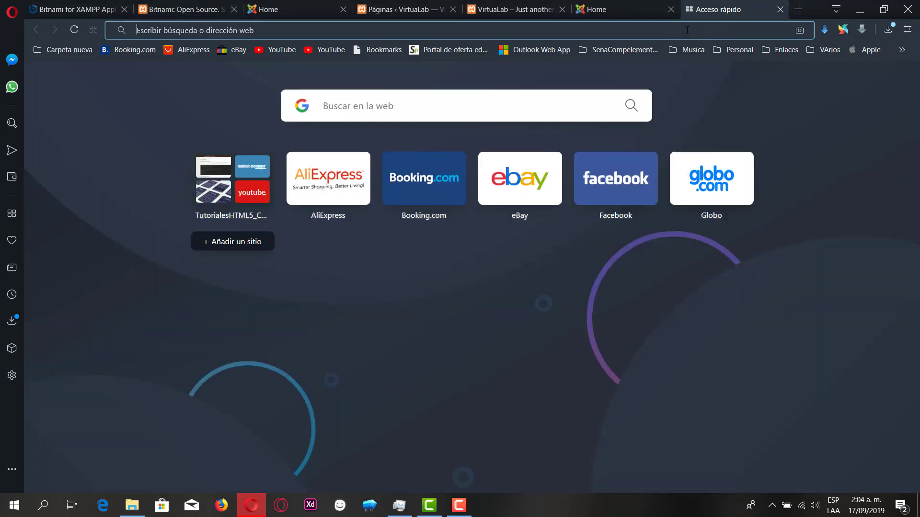
text(127.0.0)
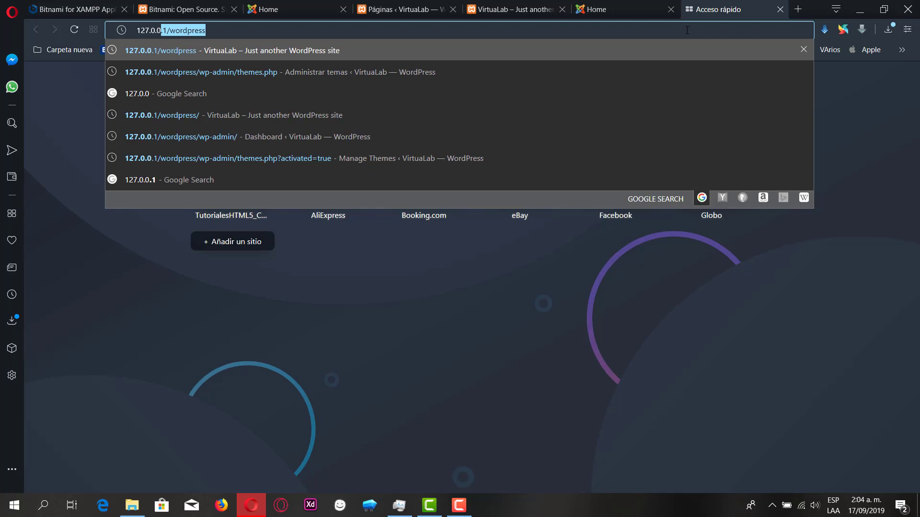
key(End)
key(BackSpace)
key(BackSpace)
key(BackSpace)
key(BackSpace)
key(BackSpace)
key(BackSpace)
key(BackSpace)
key(BackSpace)
key(BackSpace)
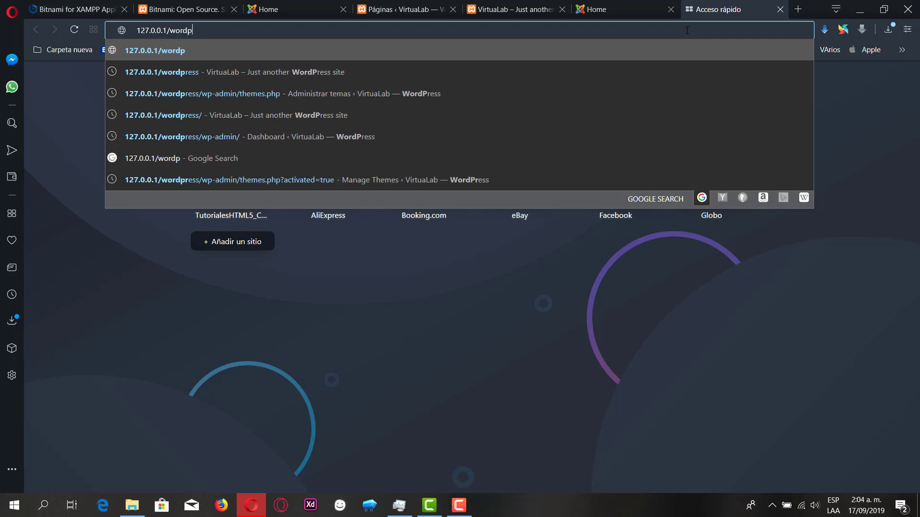
text(joomla)
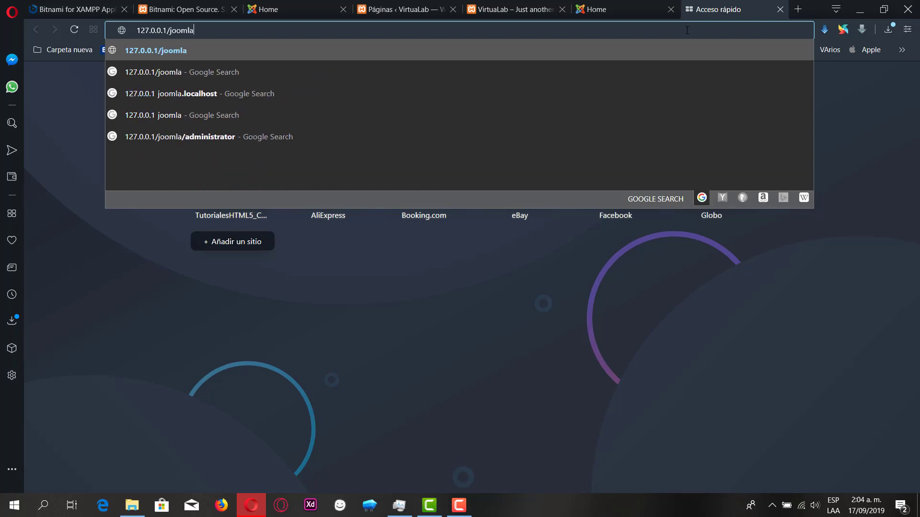
key(Return)
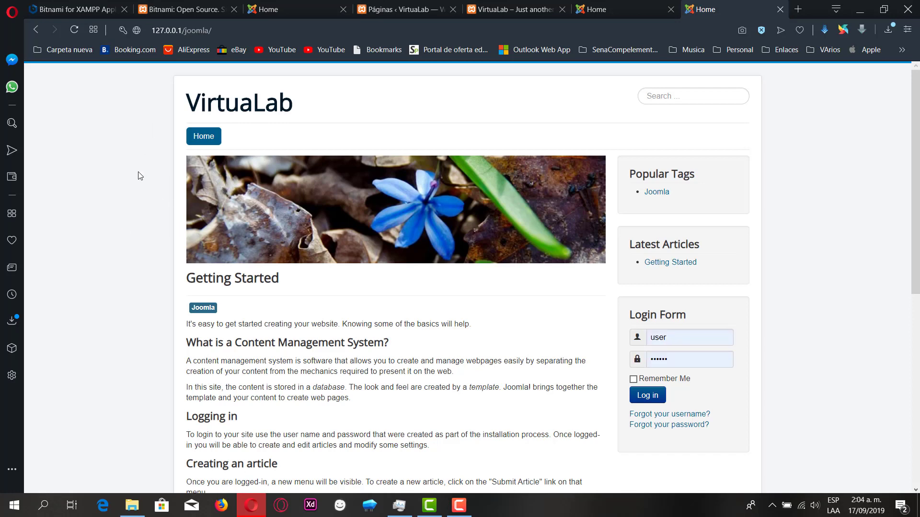
- Review the open Joomla tabs and close the 192.168.0.5 and 127.0.0.1 copies, keeping localhost/joomla
click(597, 12)
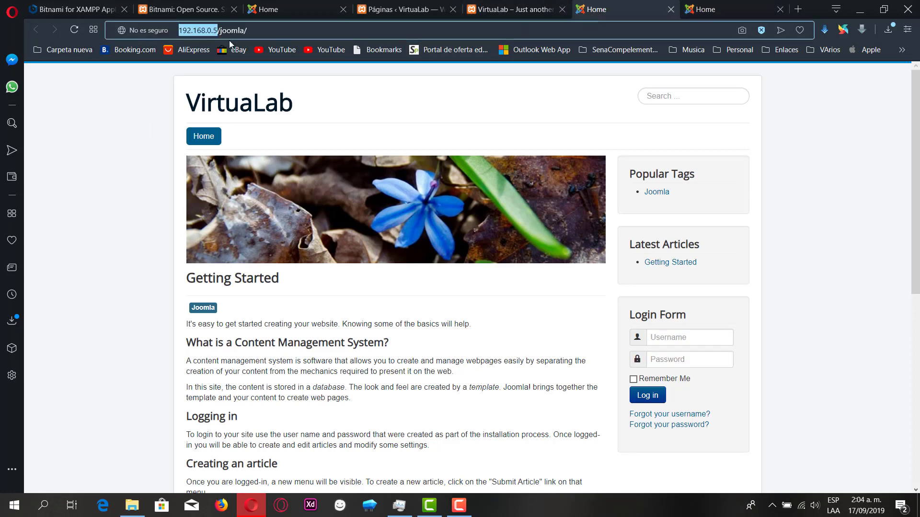
click(732, 11)
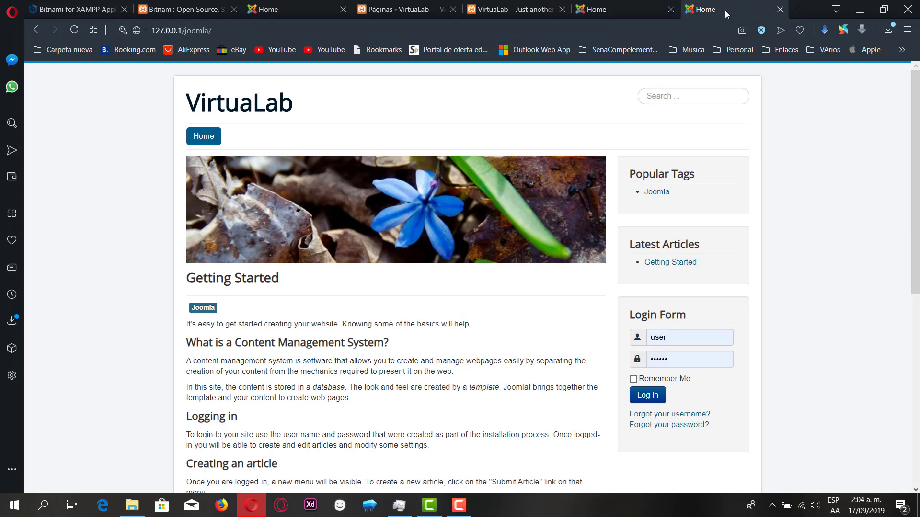
click(199, 10)
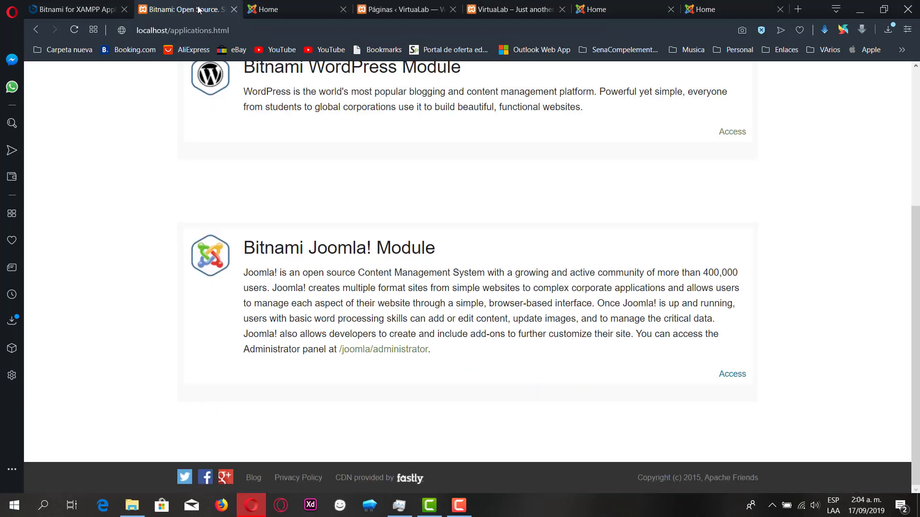
click(280, 10)
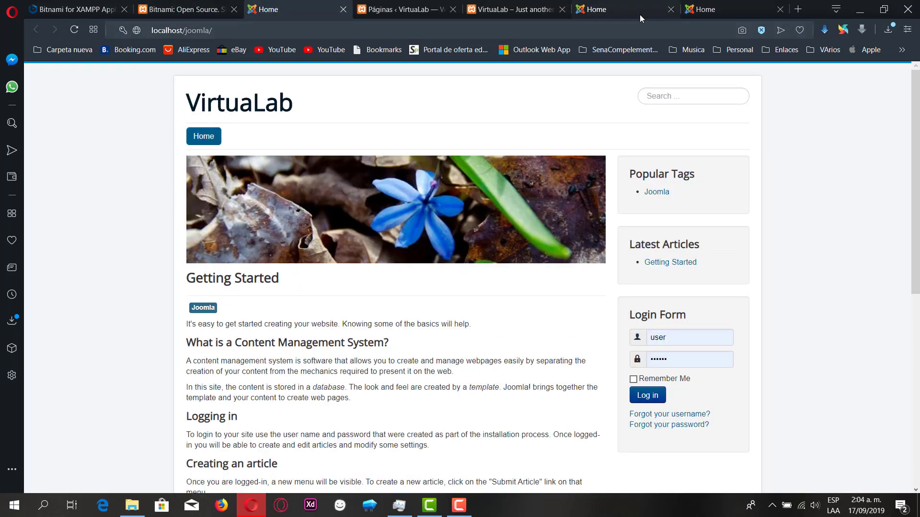
middle_click(671, 9)
middle_click(671, 10)
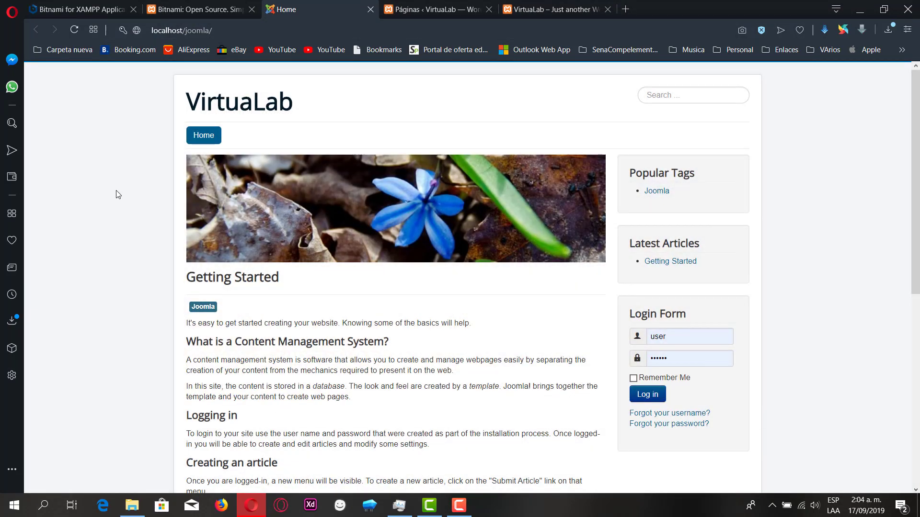
- Log in to the VirtuaLab site through its Login Form using the prefilled credentials with Remember Me enabled
scroll(550, 230, down, 1)
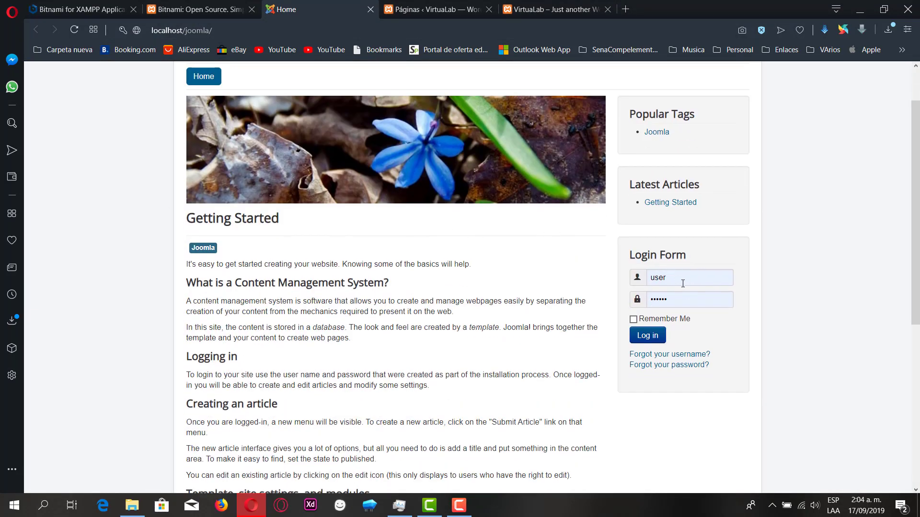
click(633, 320)
click(648, 338)
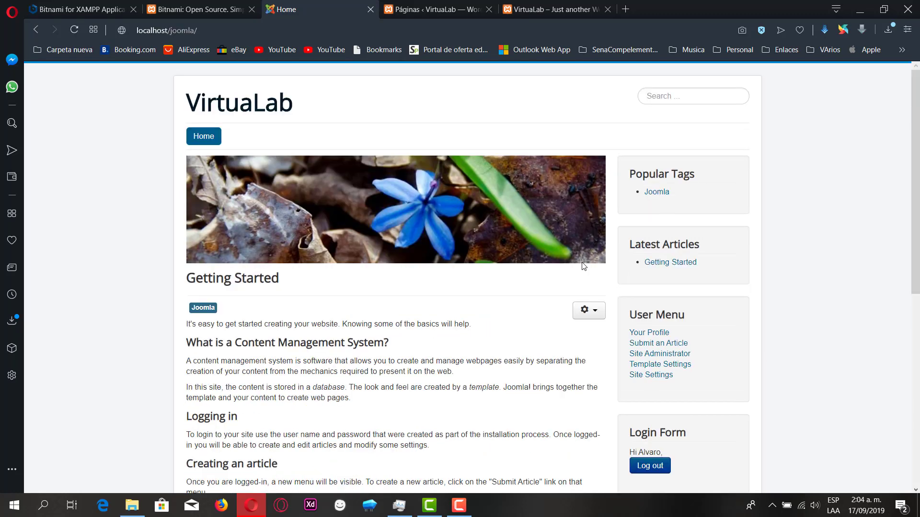
- Open Site Administrator, Template Settings and Site Settings from the User Menu, each in a new background tab
scroll(583, 266, down, 4)
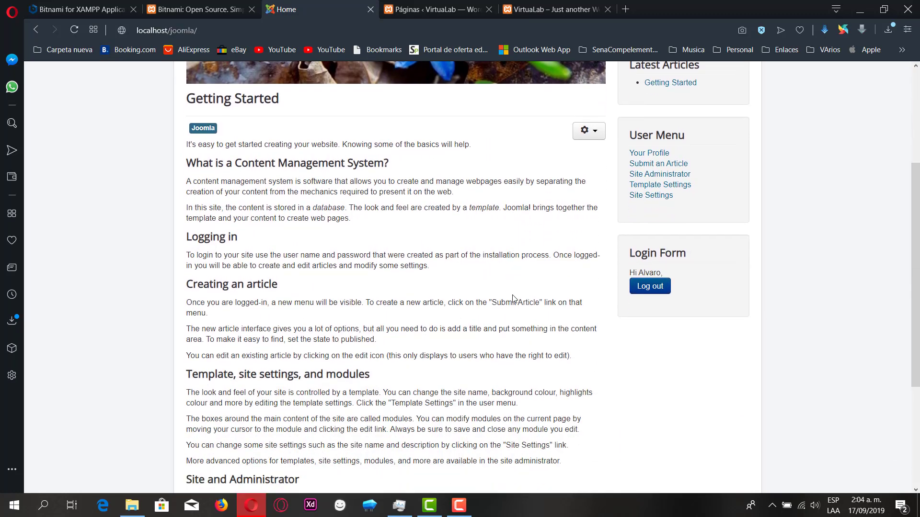
scroll(514, 299, up, 4)
scroll(514, 299, down, 4)
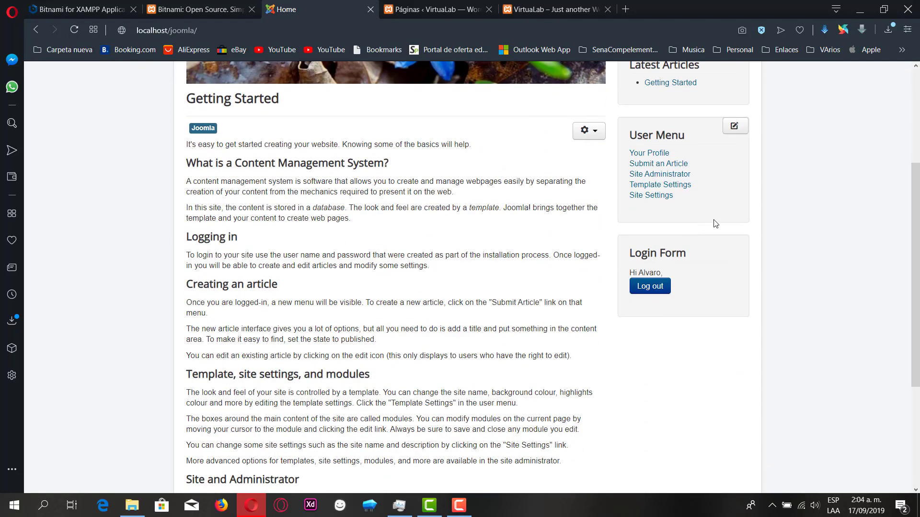
middle_click(647, 176)
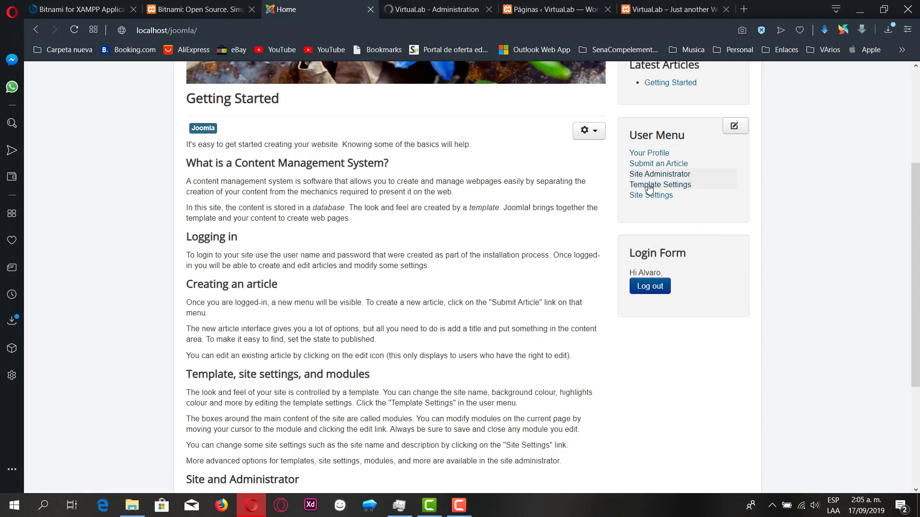
middle_click(649, 187)
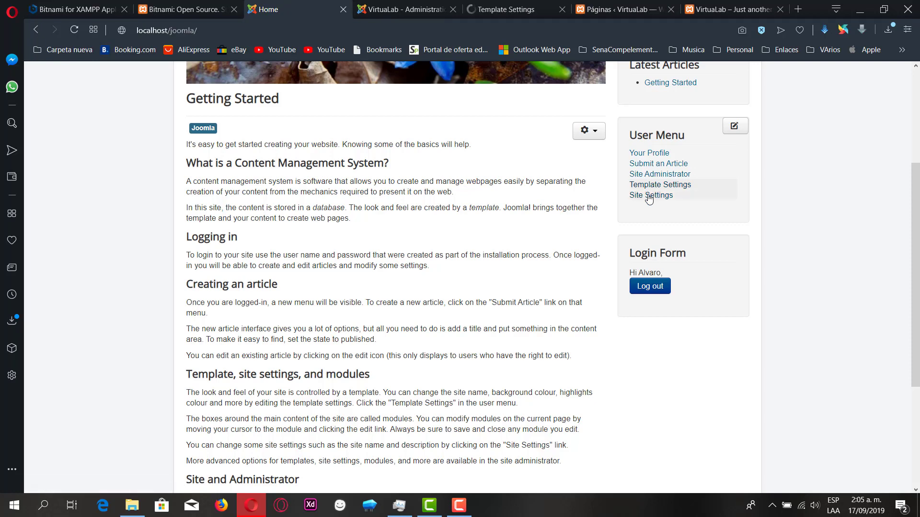
middle_click(649, 197)
- Log in to the Joomla! administrator site with the prefilled credentials and the default language
click(357, 12)
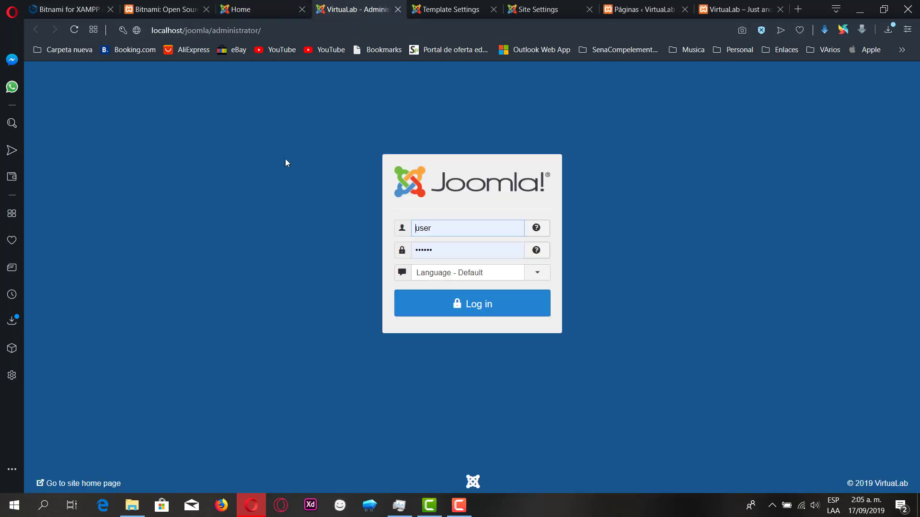
click(473, 311)
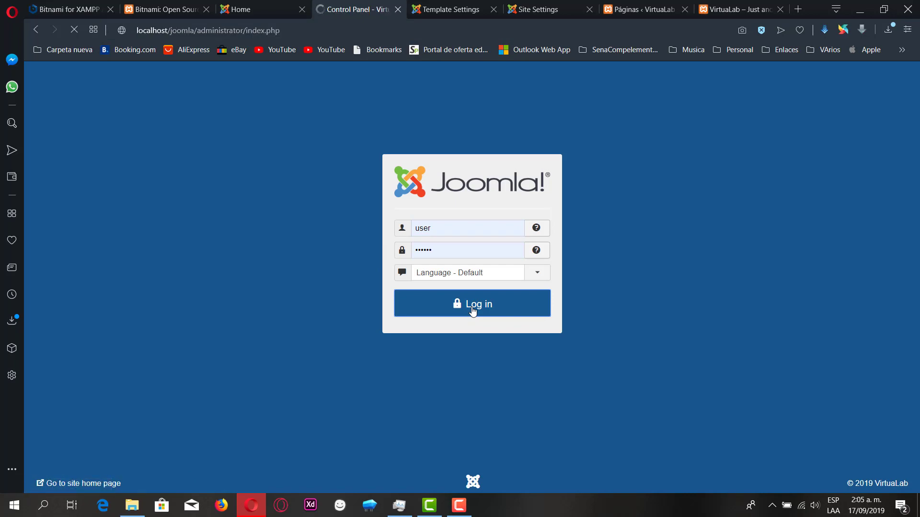
- Look over the administrator Control Panel and open the Menu(s) manager under Structure
scroll(480, 291, down, 3)
scroll(480, 291, up, 2)
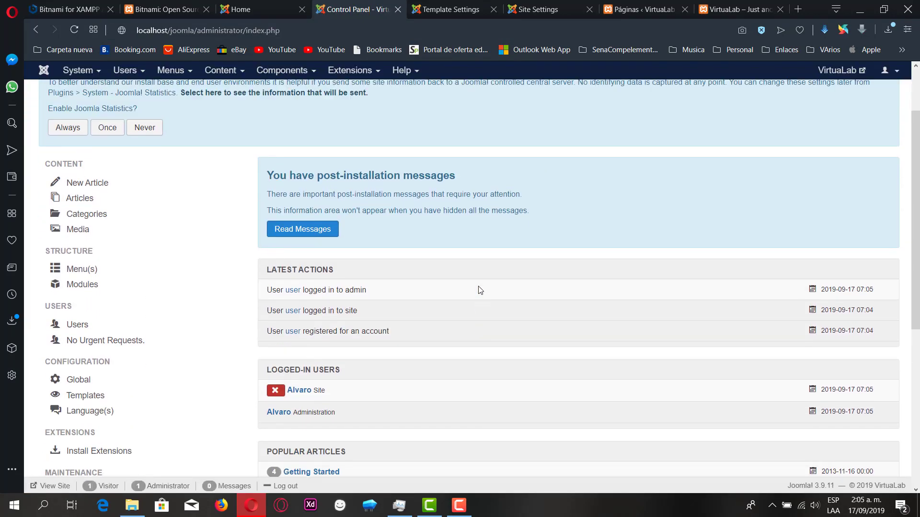
scroll(480, 290, up, 2)
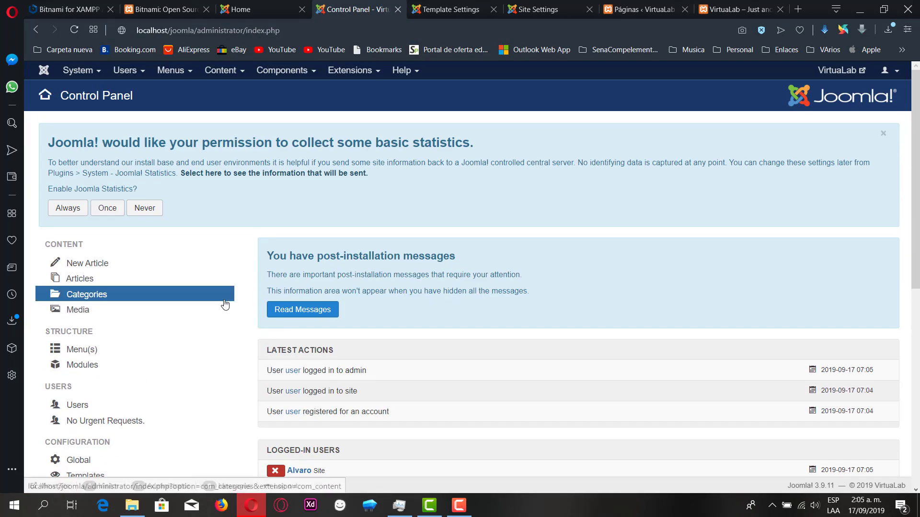
scroll(181, 318, down, 1)
scroll(182, 325, down, 2)
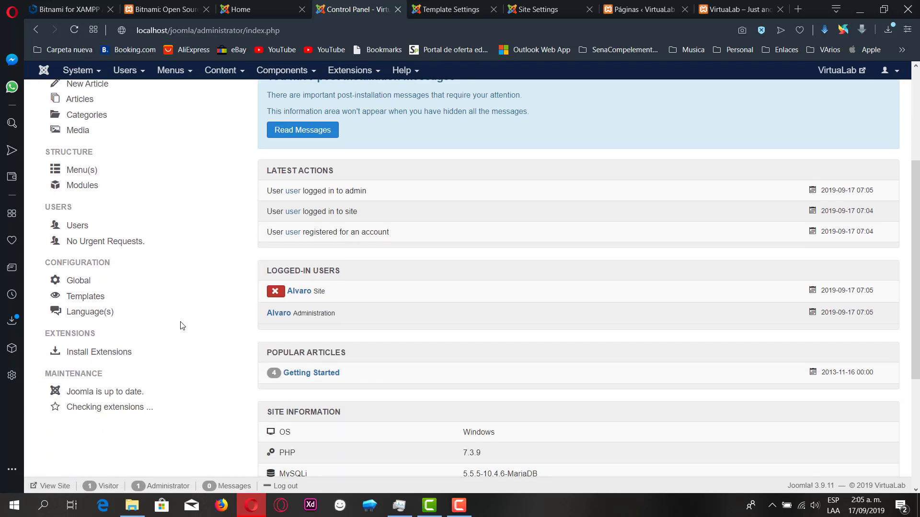
scroll(186, 292, up, 1)
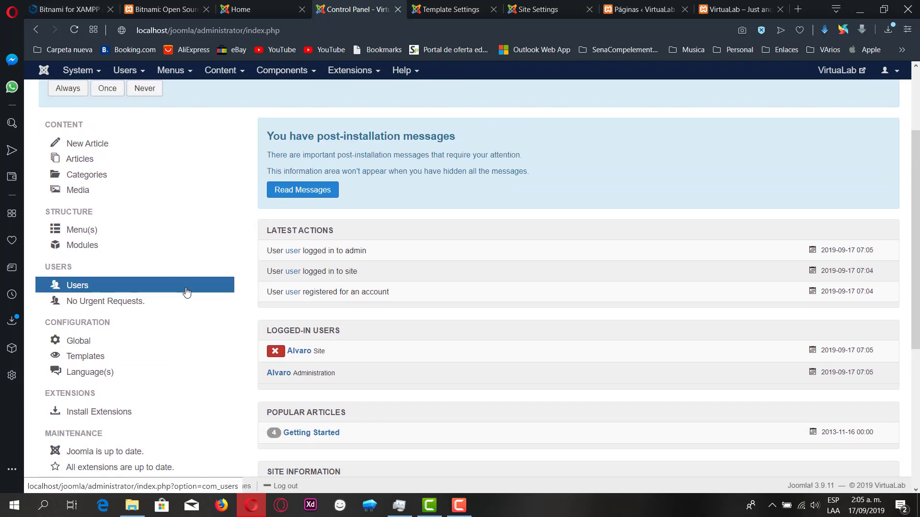
click(73, 232)
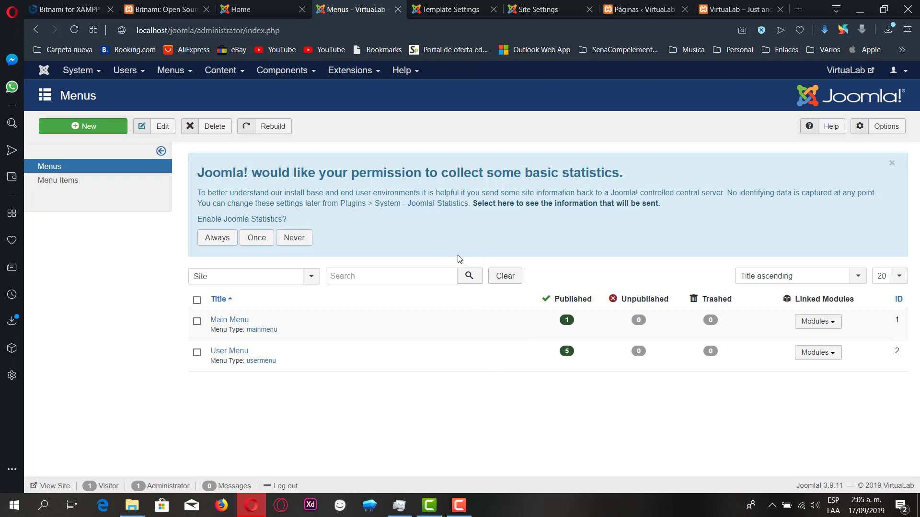
- Open the Menu Items list of the menu manager and look over all menu items
click(45, 180)
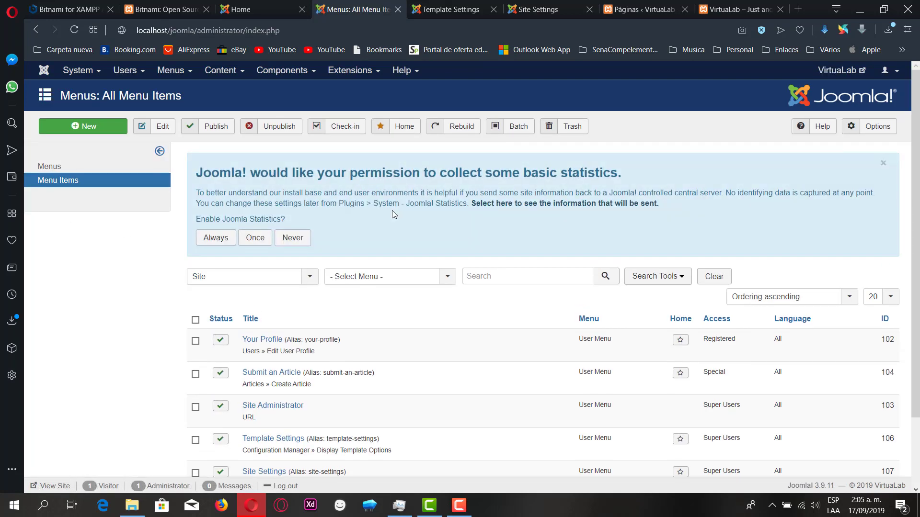
scroll(460, 316, down, 2)
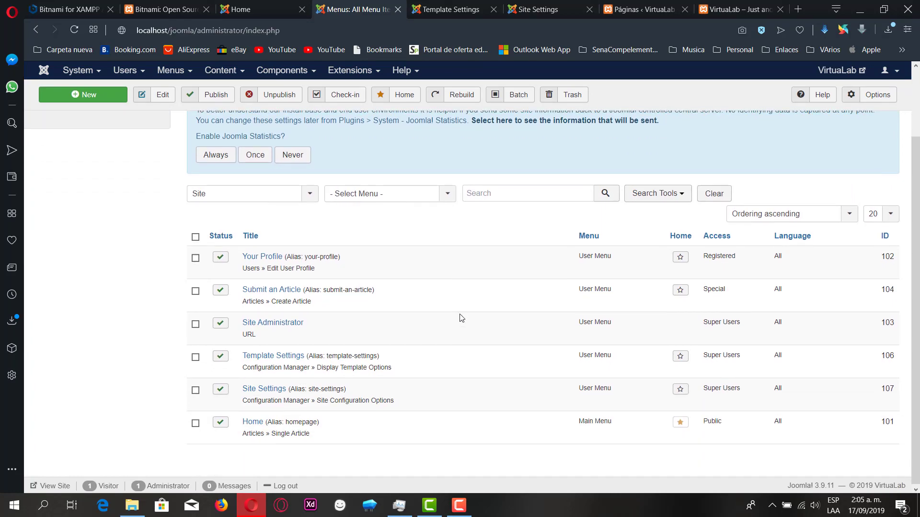
scroll(460, 316, up, 2)
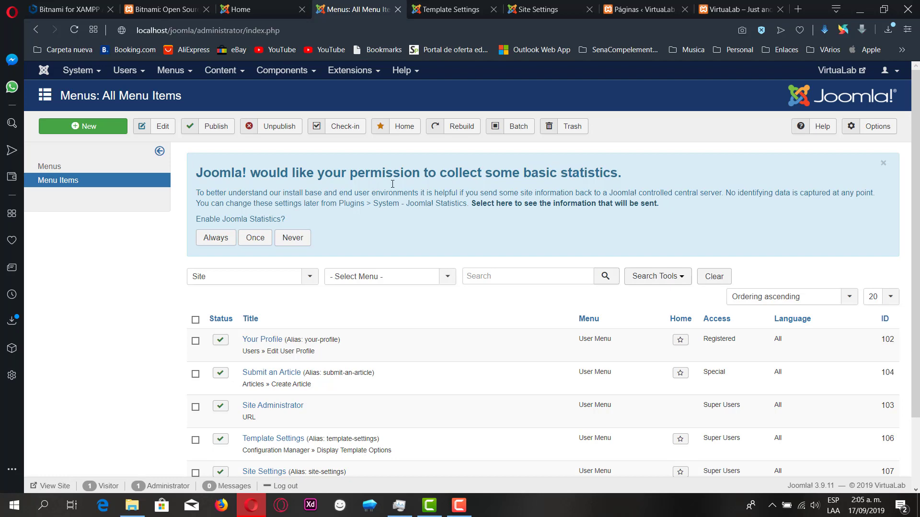
- Switch to the front-end Template Settings page and examine its colour, logo, title, font and layout options
click(256, 10)
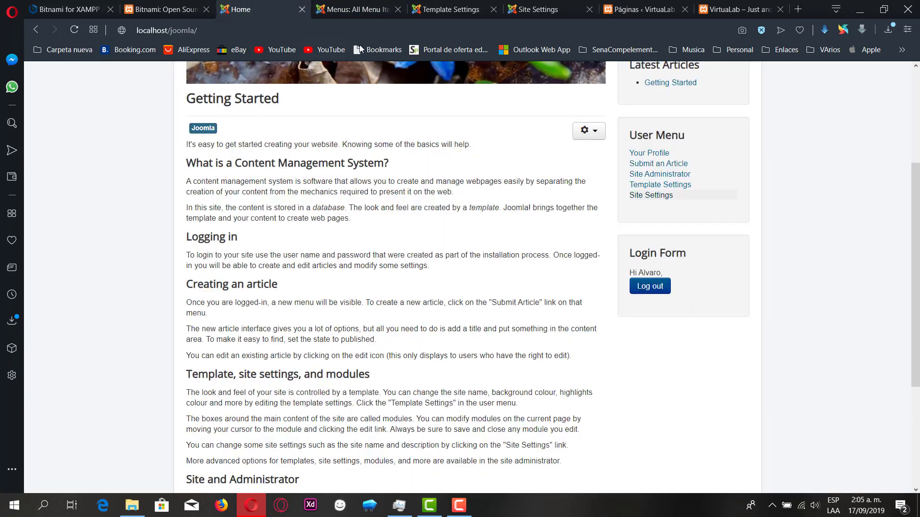
click(352, 10)
click(455, 10)
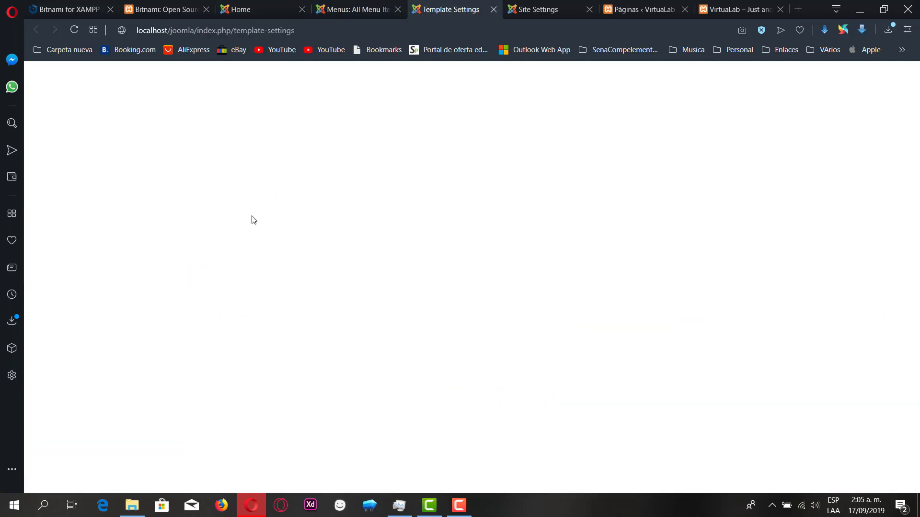
scroll(126, 290, down, 3)
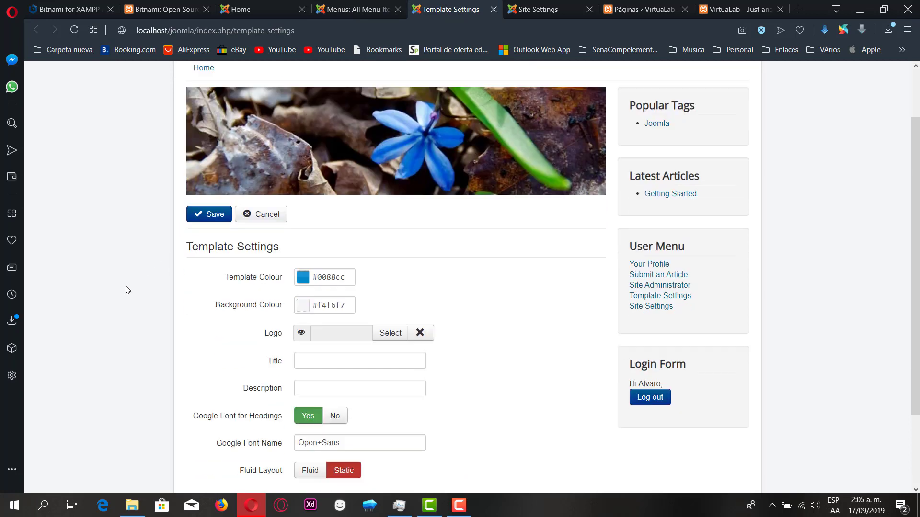
scroll(126, 289, up, 1)
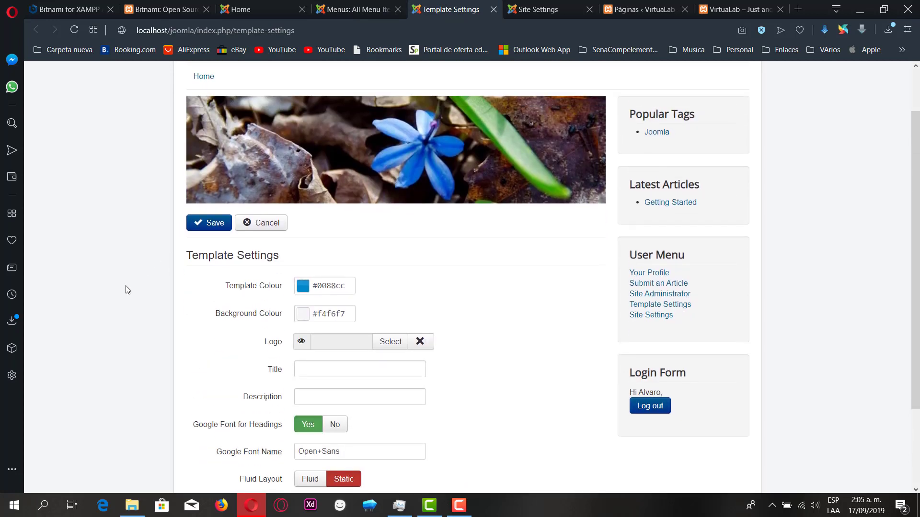
scroll(126, 289, up, 1)
scroll(127, 289, down, 3)
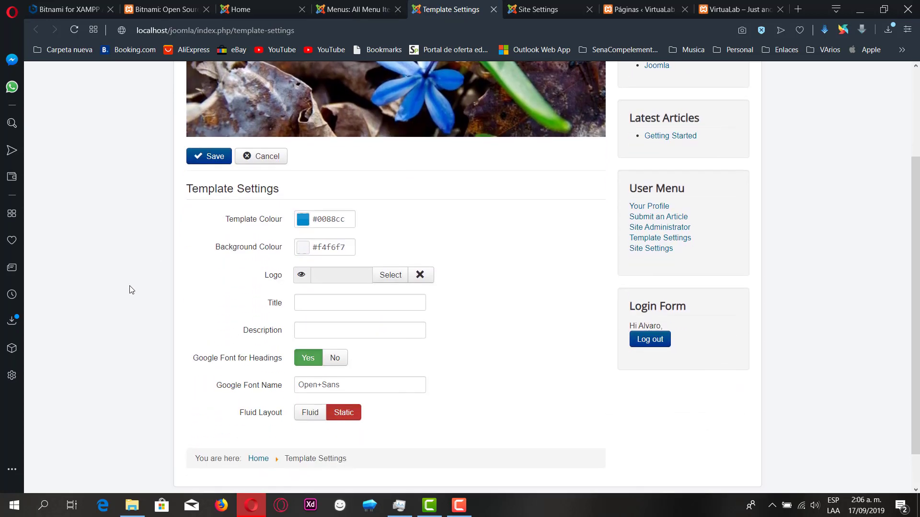
scroll(131, 289, up, 1)
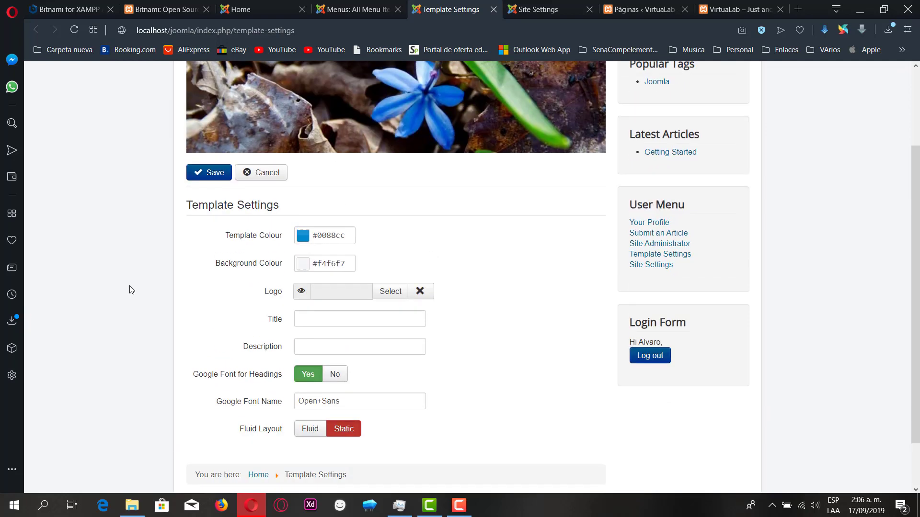
scroll(131, 289, up, 2)
scroll(131, 290, down, 3)
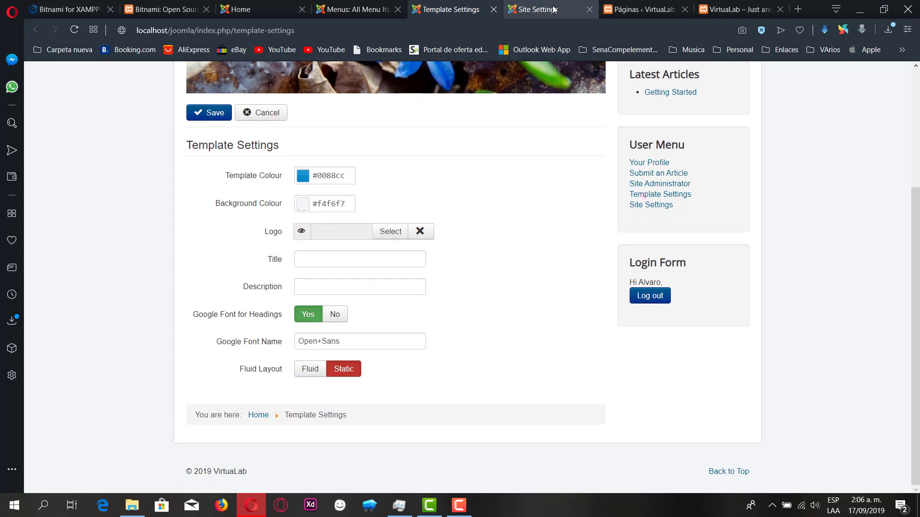
- Open the front-end Site Settings page and review its site, metadata and SEO settings
click(537, 10)
scroll(127, 301, down, 3)
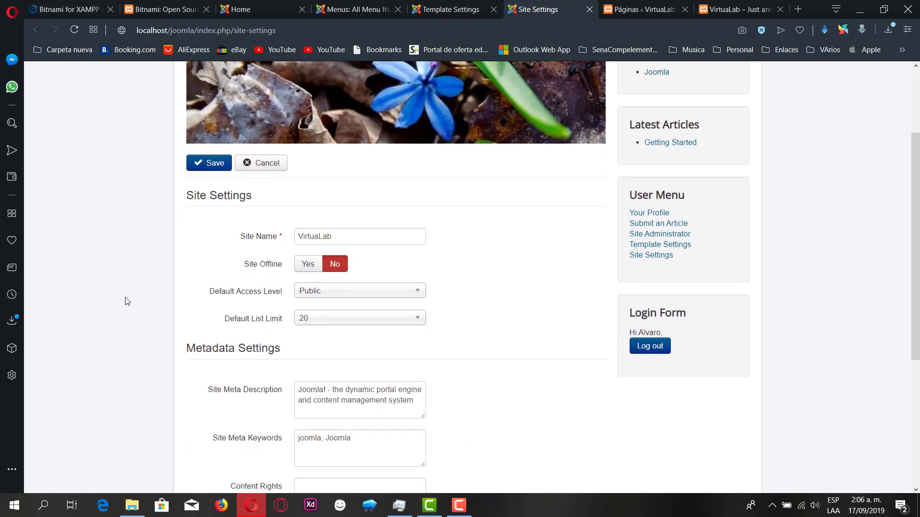
scroll(127, 301, down, 1)
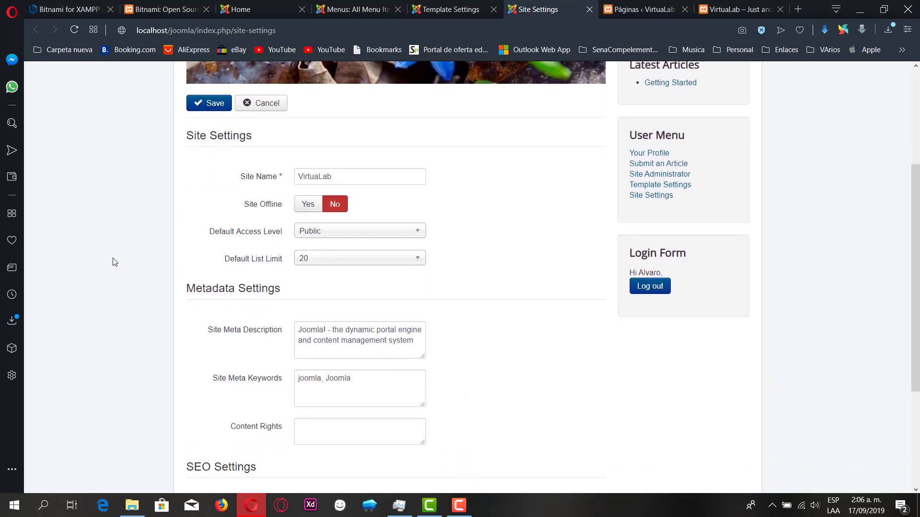
scroll(115, 264, down, 2)
scroll(114, 264, down, 1)
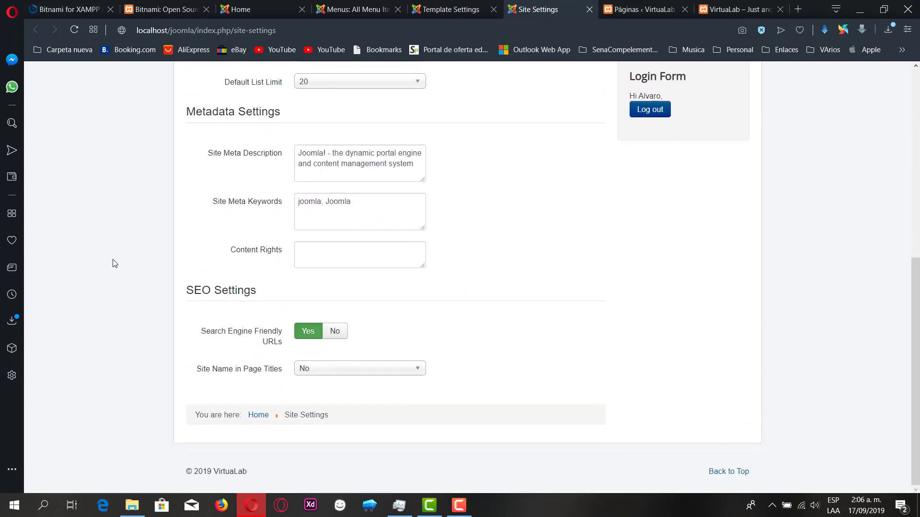
scroll(467, 377, up, 6)
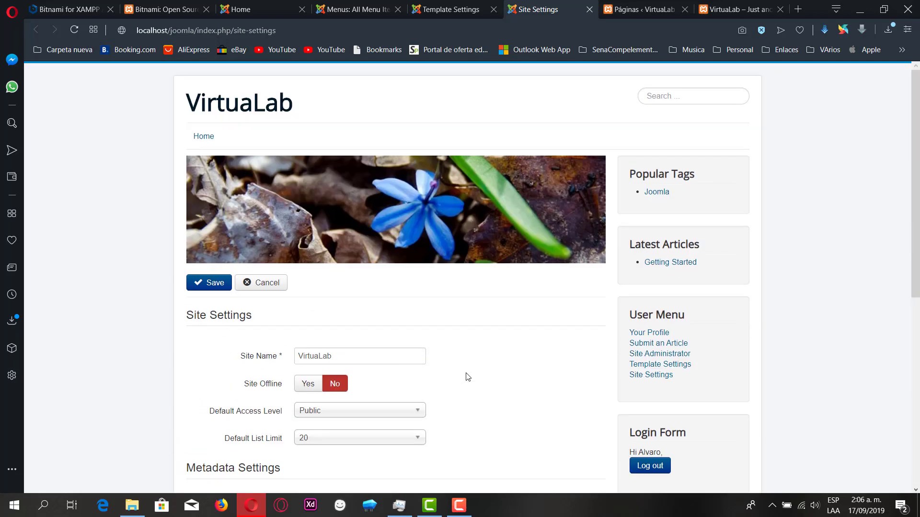
- Return to the Joomla! administration and go back to its Control Panel
click(358, 10)
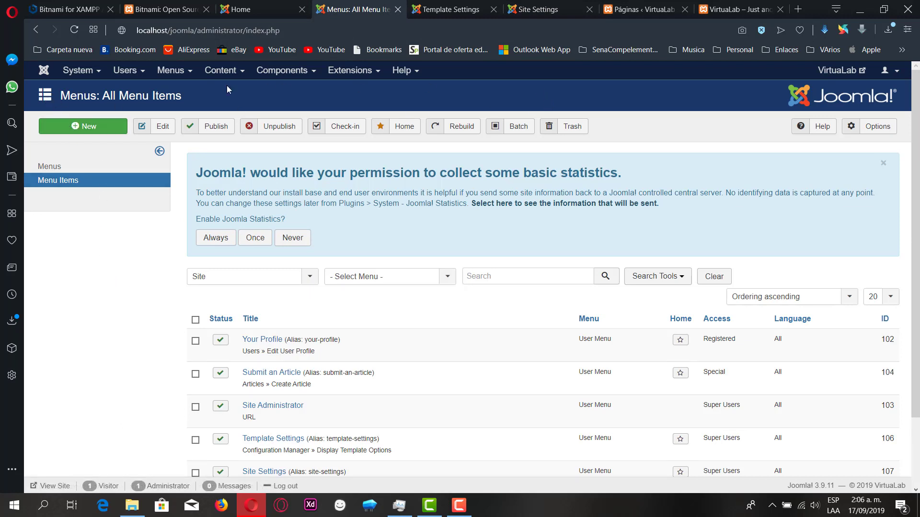
click(99, 72)
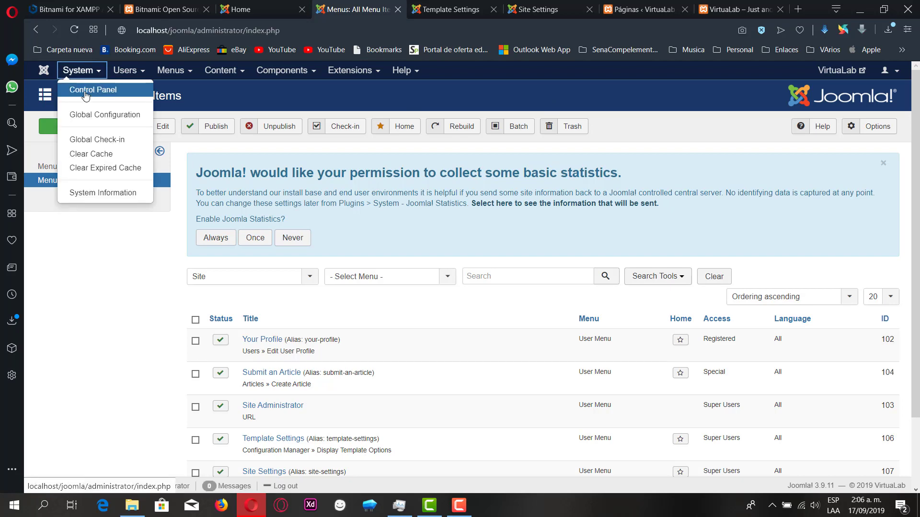
click(85, 92)
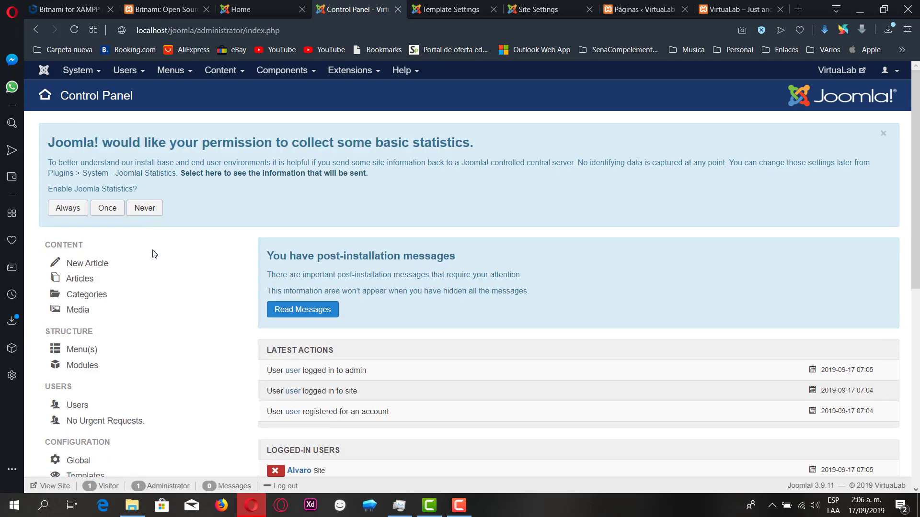
- Open Modules, Templates and Install Extensions from the Control Panel, each in a new background tab
scroll(170, 286, down, 4)
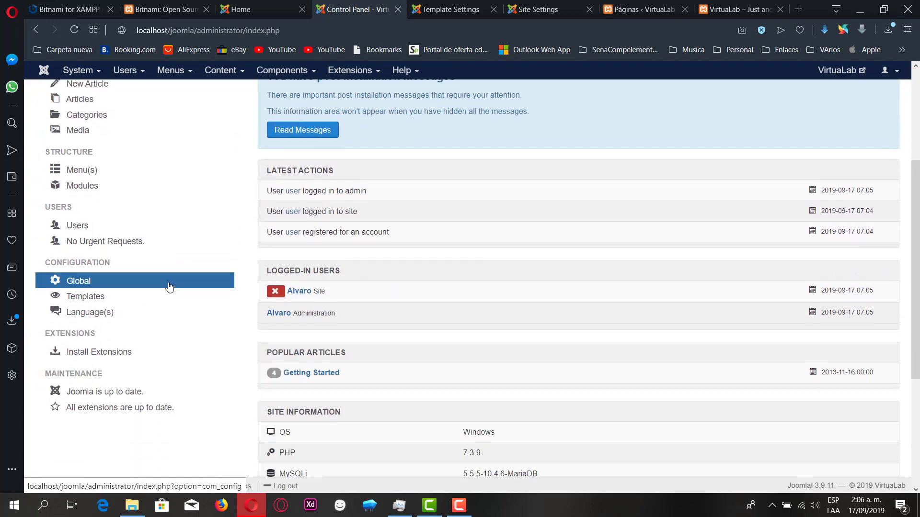
middle_click(92, 189)
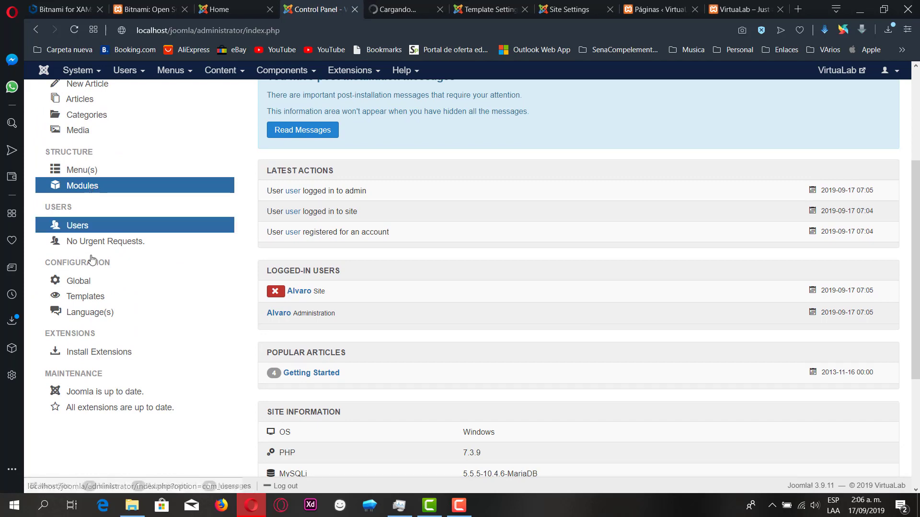
middle_click(89, 300)
scroll(91, 300, up, 1)
scroll(106, 302, down, 3)
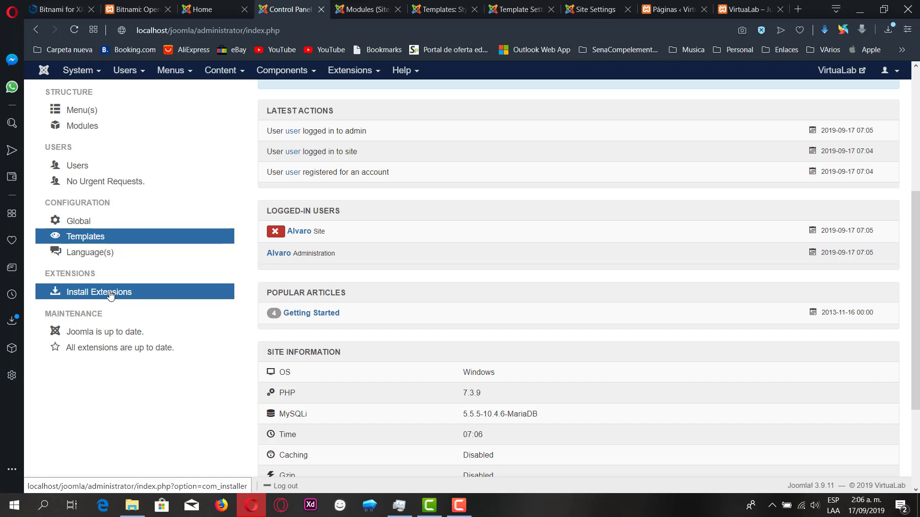
middle_click(110, 296)
scroll(117, 273, up, 5)
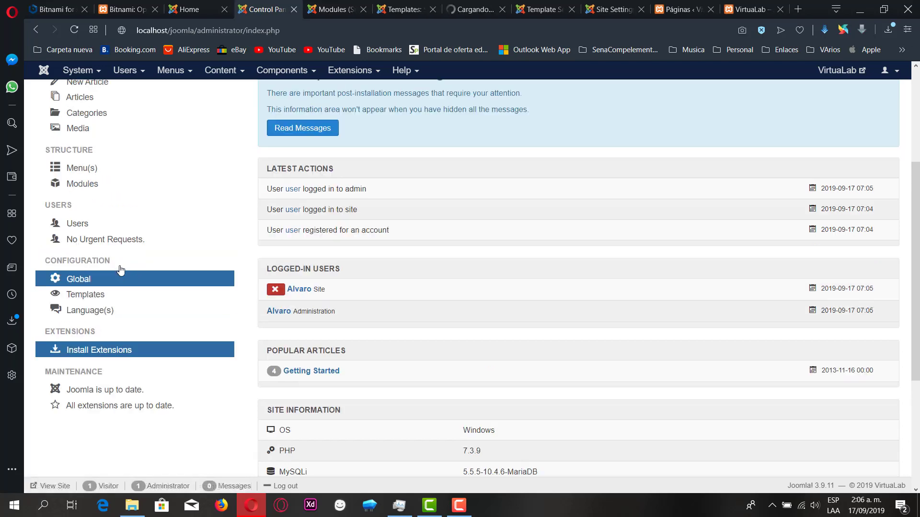
- Look over the site Modules list, and make Beez3 - Default the default site template style
click(339, 15)
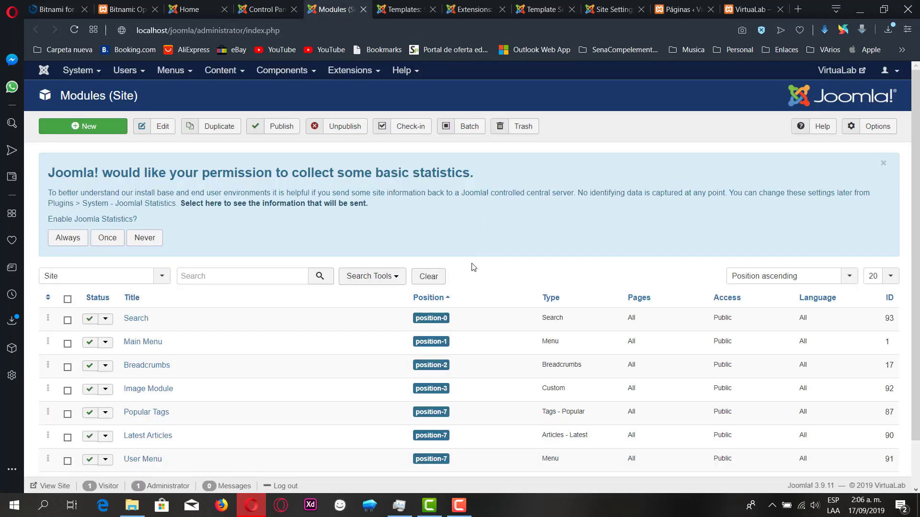
scroll(254, 332, down, 1)
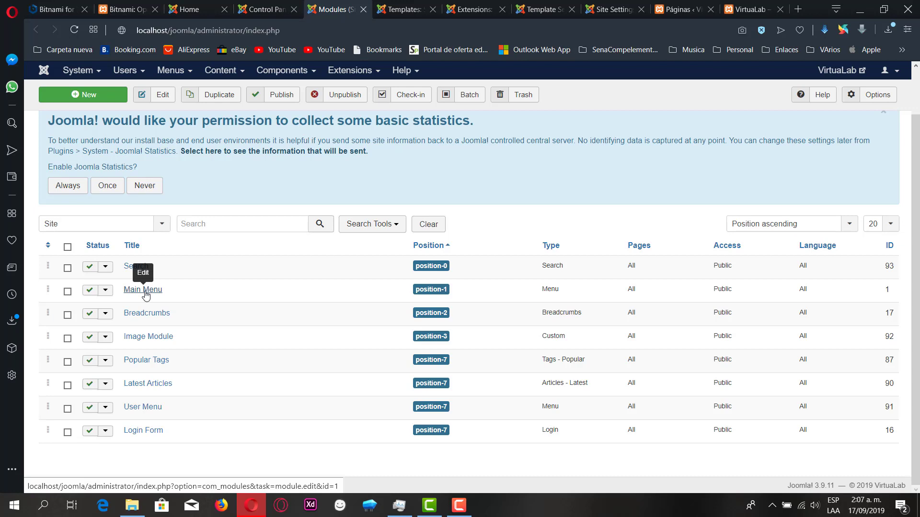
click(389, 15)
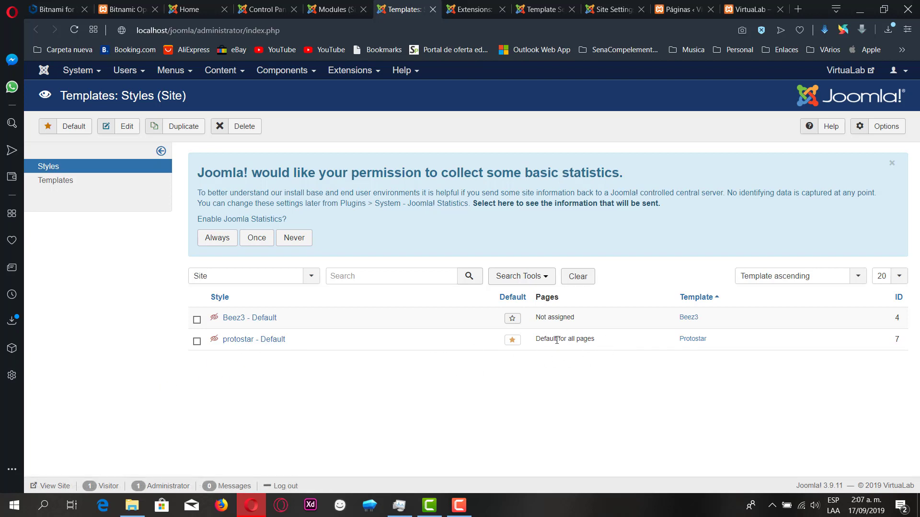
click(512, 319)
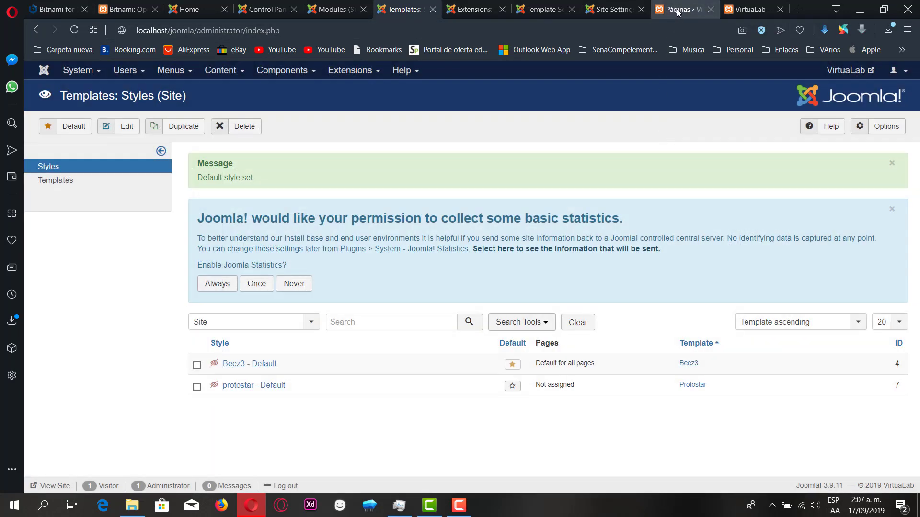
- Move the site's Home tab to the end of the open tabs and reload it to inspect the front end with the Beez3 template
click(680, 14)
click(746, 14)
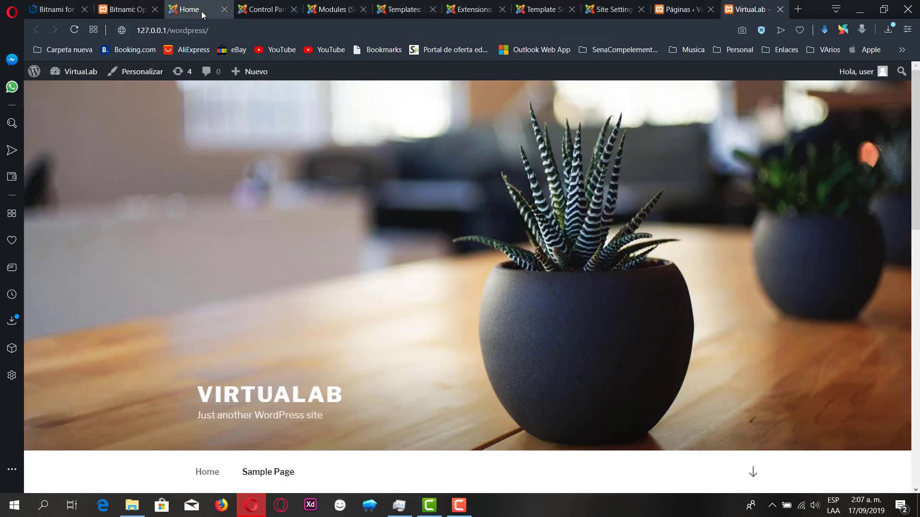
drag(201, 11, 759, 6)
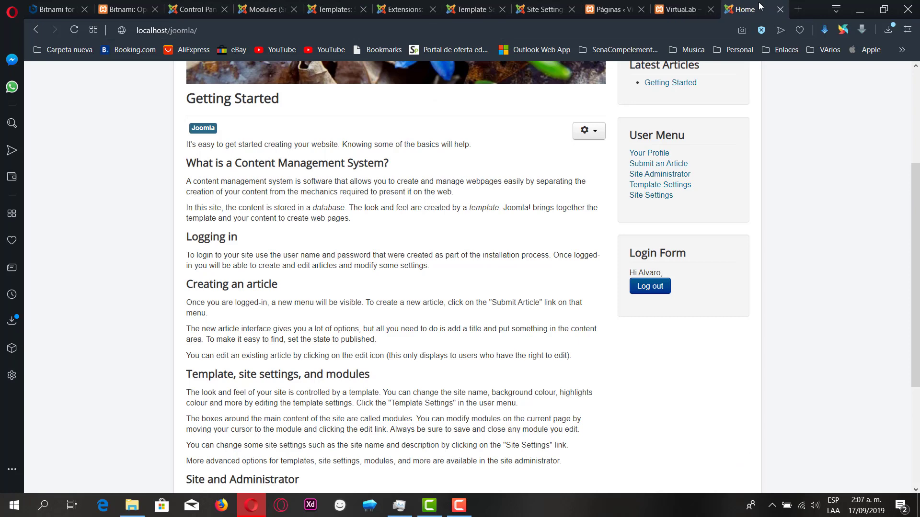
click(74, 29)
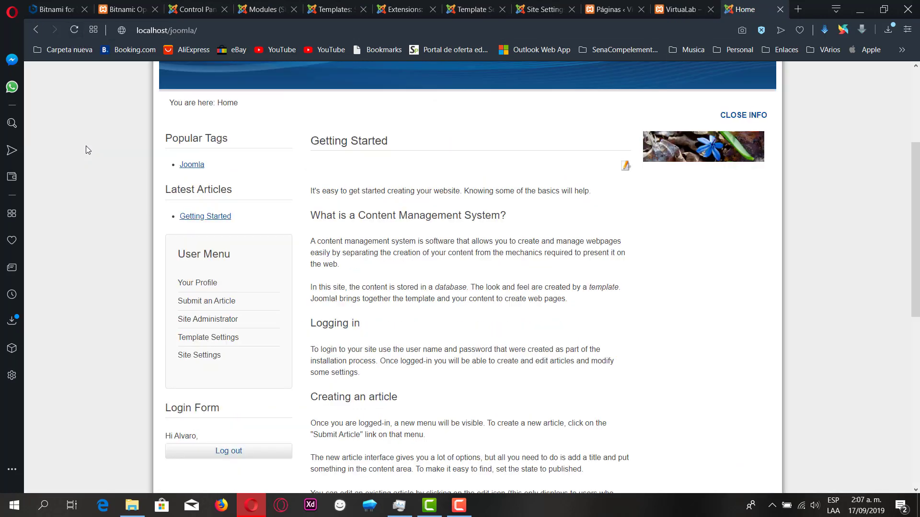
scroll(87, 177, down, 4)
scroll(87, 178, up, 4)
- Return to the administrator's template styles page and open the Templates list to view the installed site templates
click(679, 15)
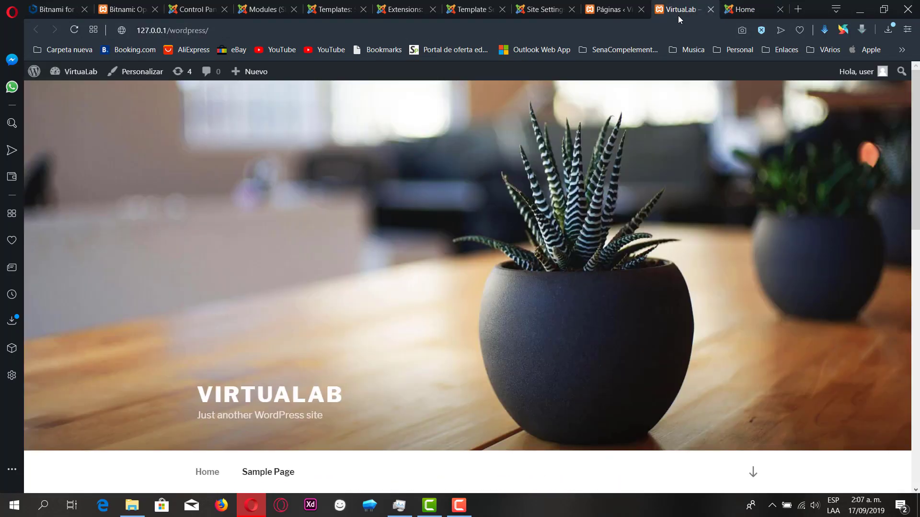
click(611, 13)
click(542, 13)
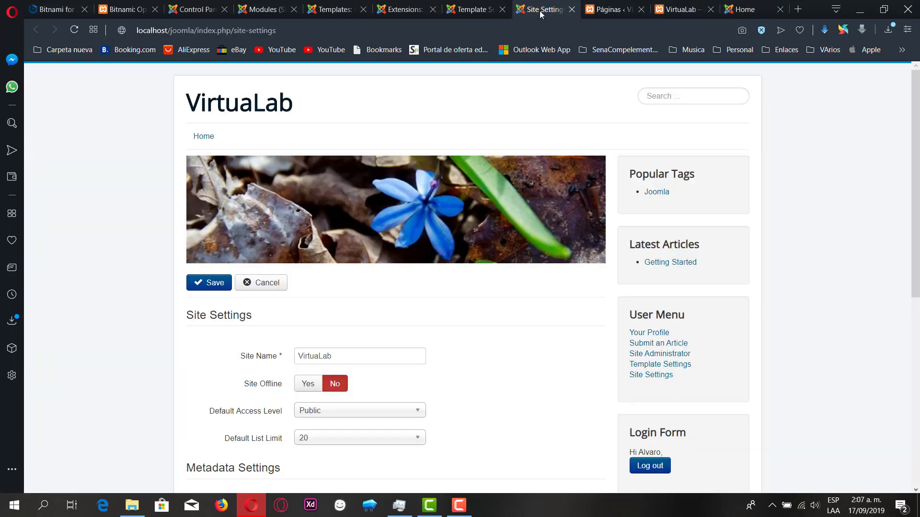
click(476, 13)
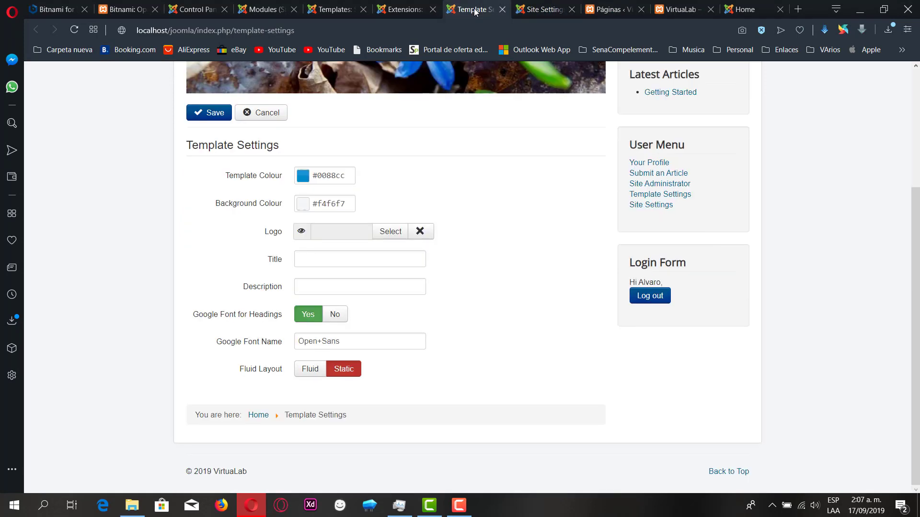
click(401, 10)
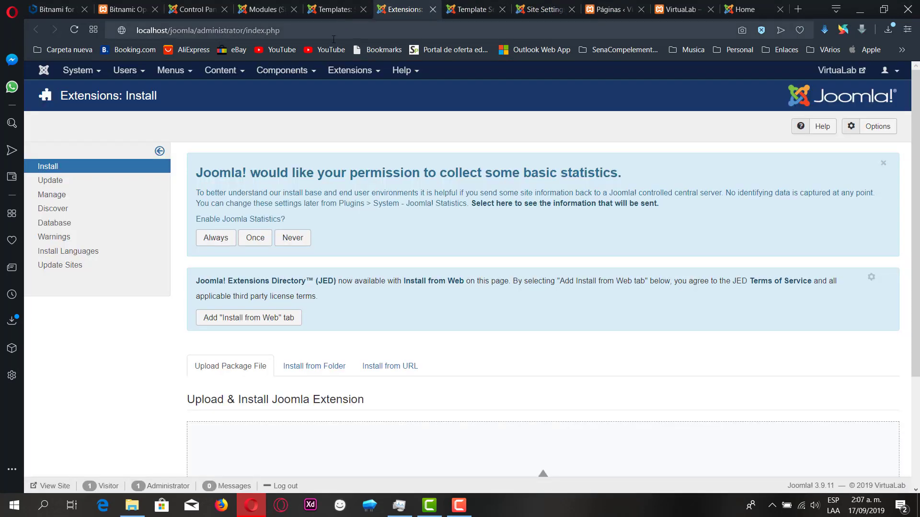
click(329, 15)
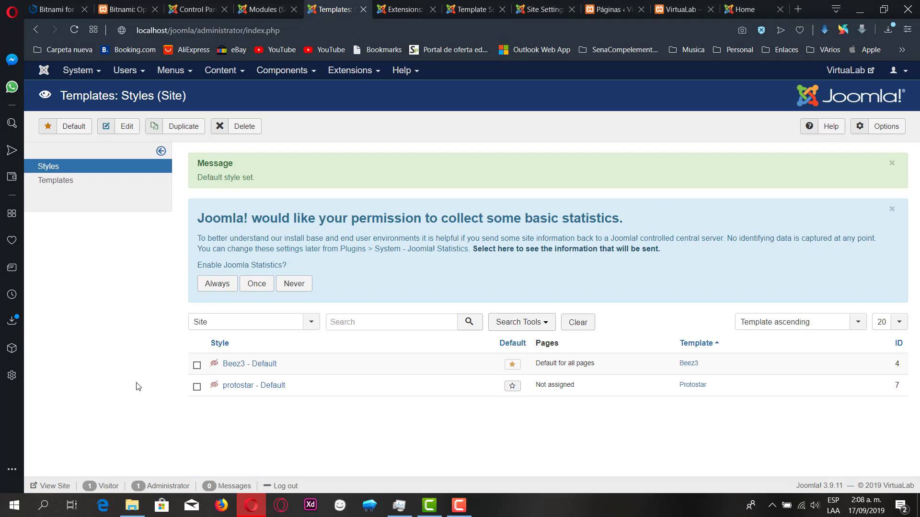
click(64, 186)
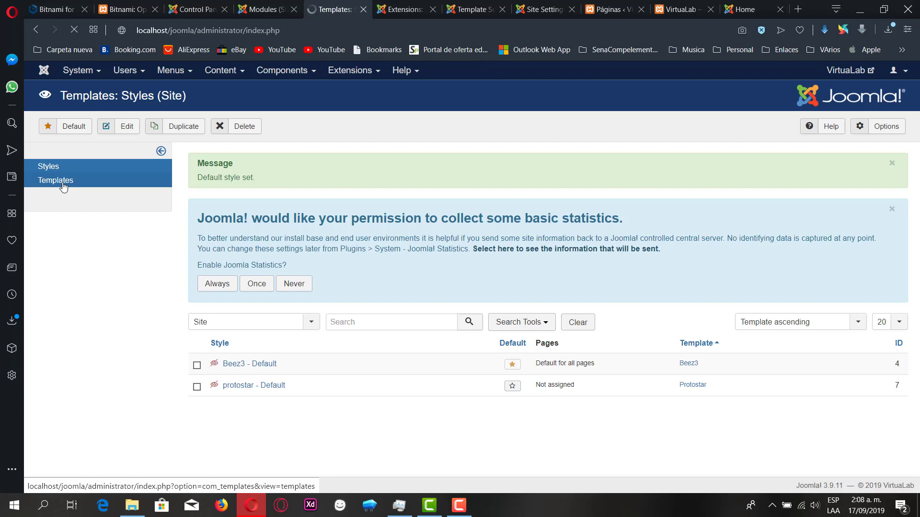
scroll(92, 289, down, 1)
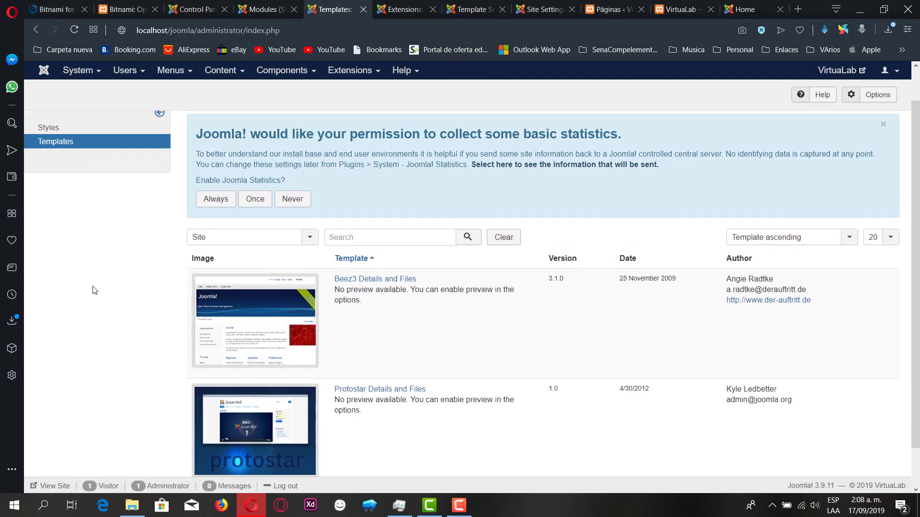
- Enlarge the Beez3 template's preview image in the Templates list, and close the preview
scroll(95, 289, down, 1)
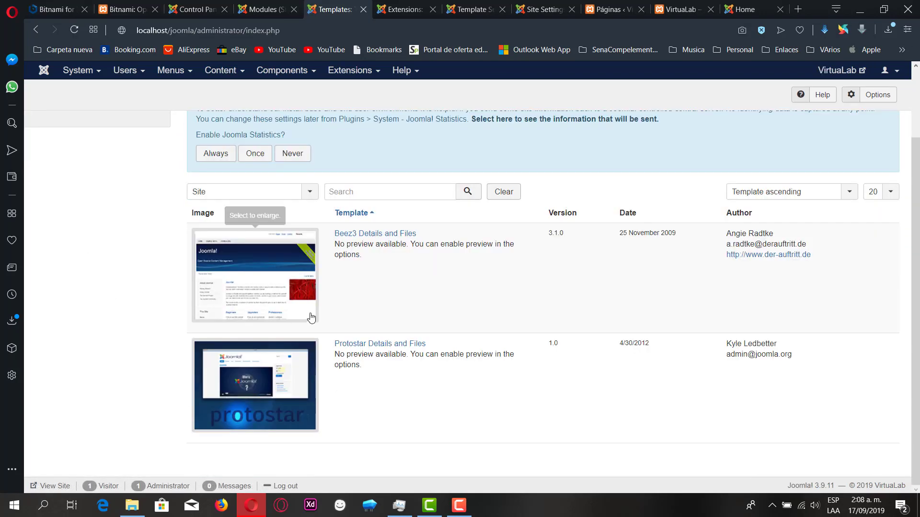
click(267, 268)
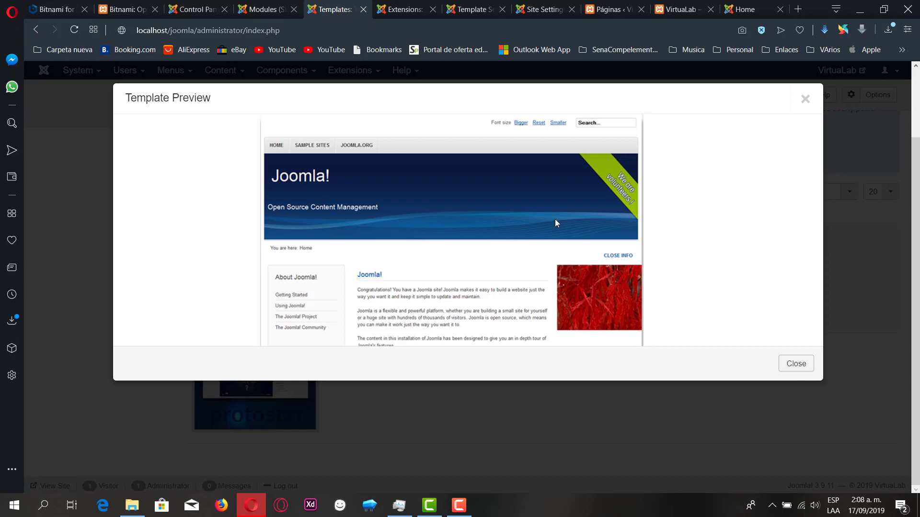
click(785, 364)
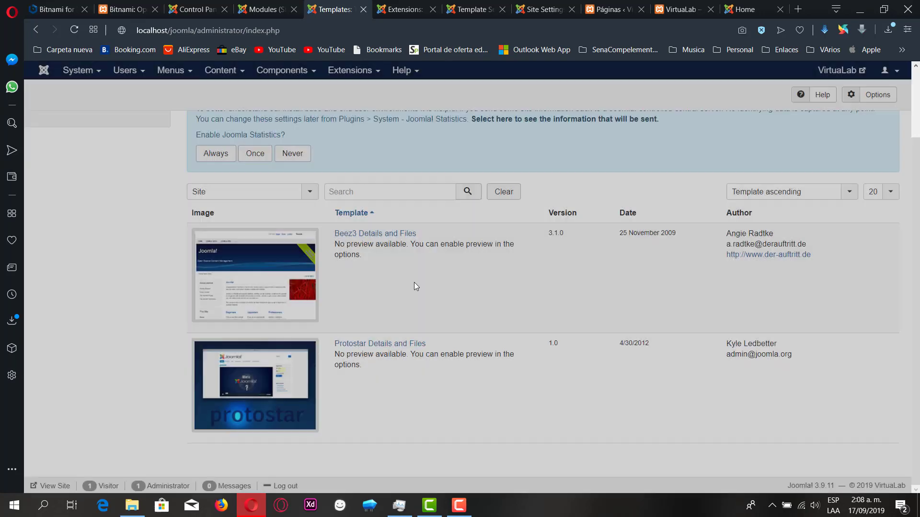
scroll(633, 277, up, 2)
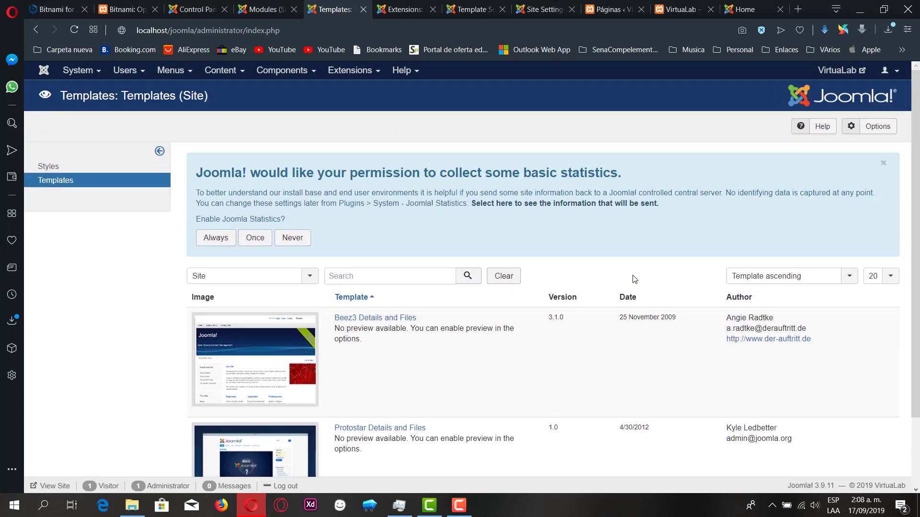
- Return to the template Styles list and open the Beez3 - Default style for editing
click(48, 166)
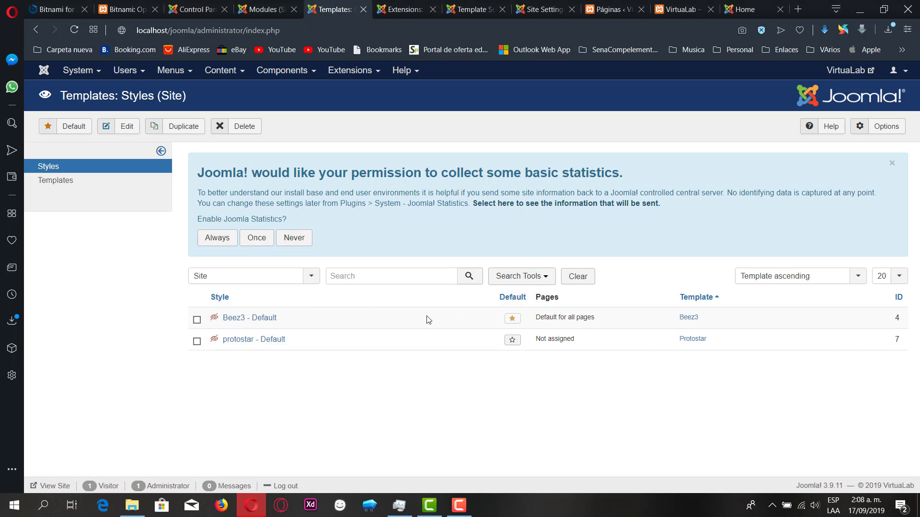
click(125, 129)
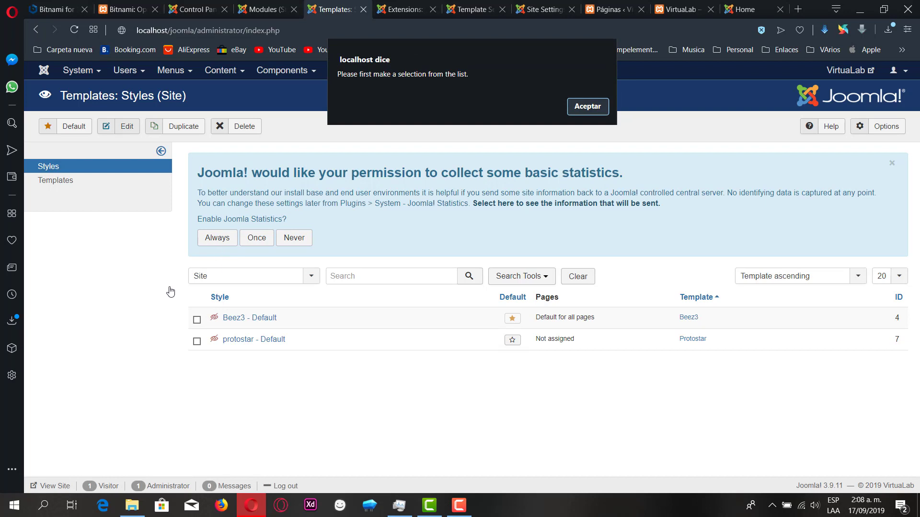
click(591, 109)
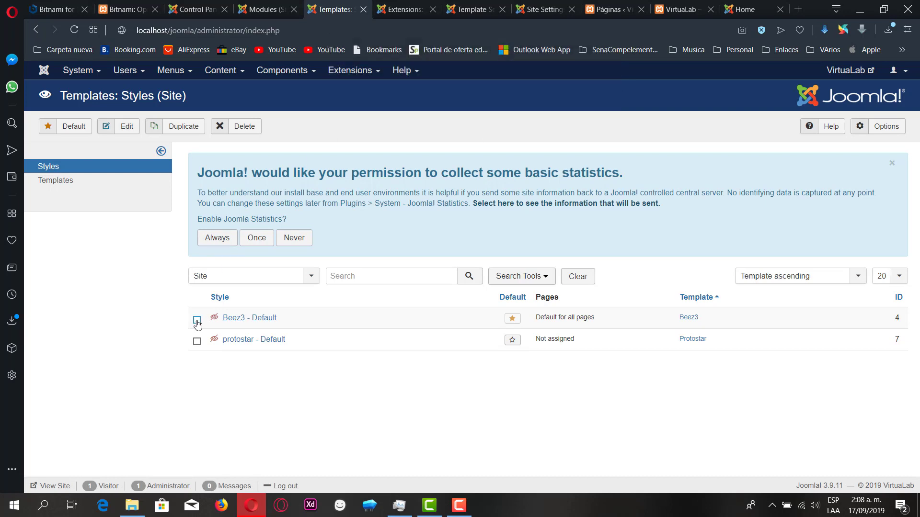
click(196, 319)
click(126, 128)
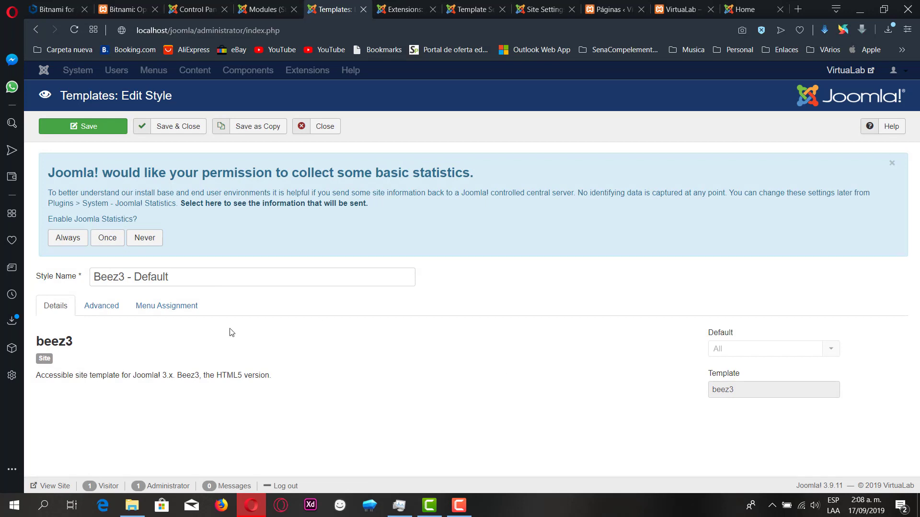
- Review the Advanced and Menu Assignment settings of the Beez3 - Default style, and close it without saving
click(96, 312)
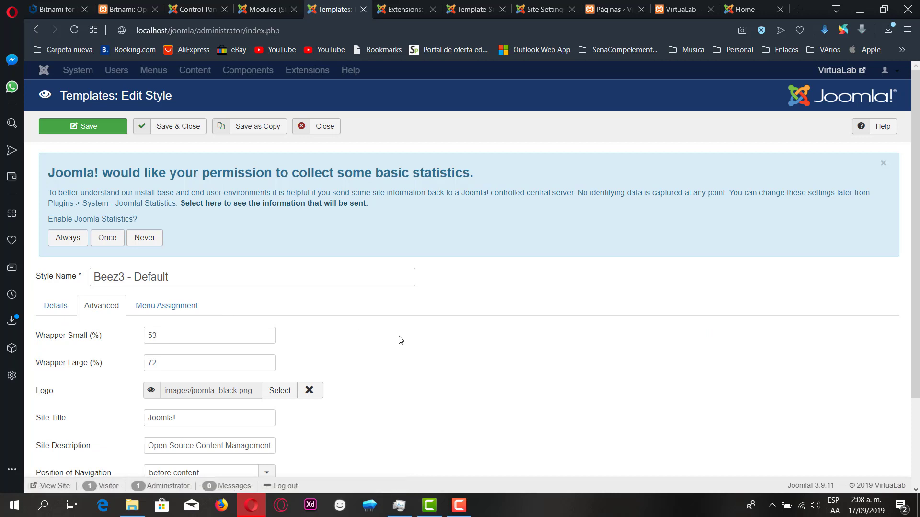
scroll(400, 340, down, 2)
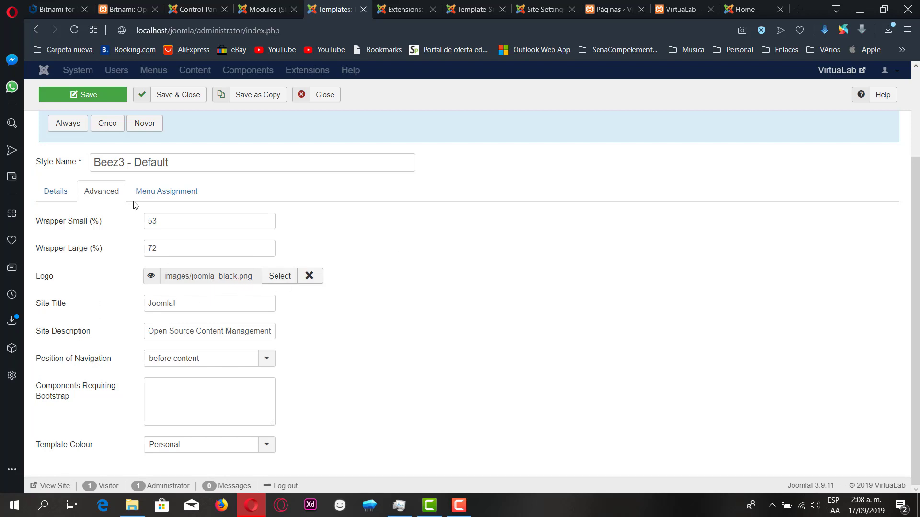
click(150, 195)
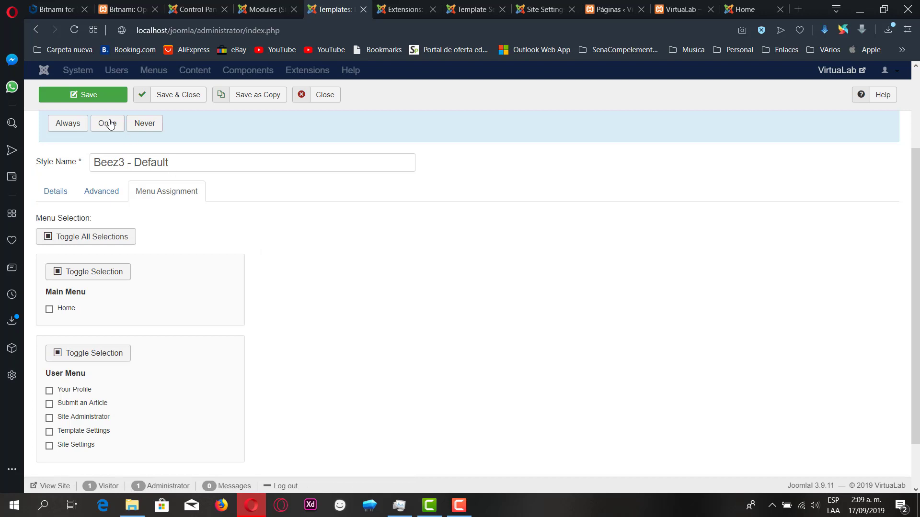
scroll(78, 70, up, 3)
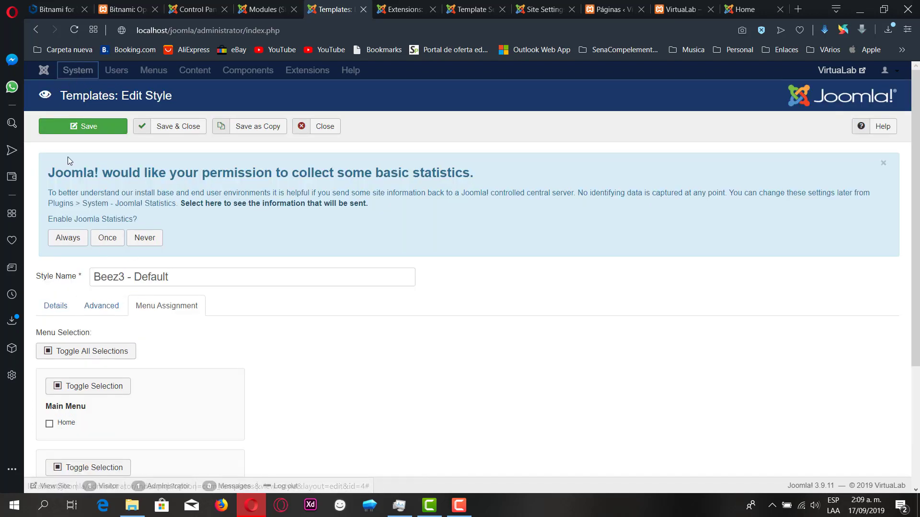
click(321, 126)
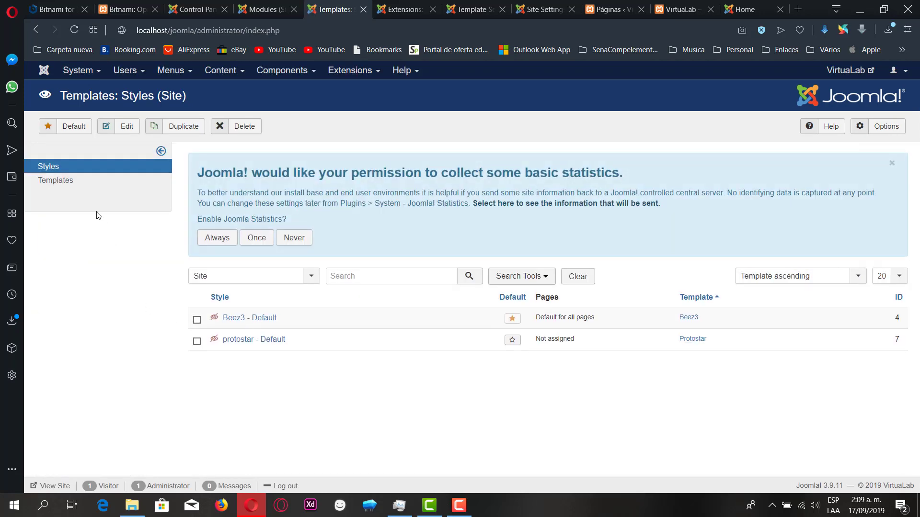
- Go back from the template styles to the Control Panel, and switch to the open Extensions: Install page
click(77, 72)
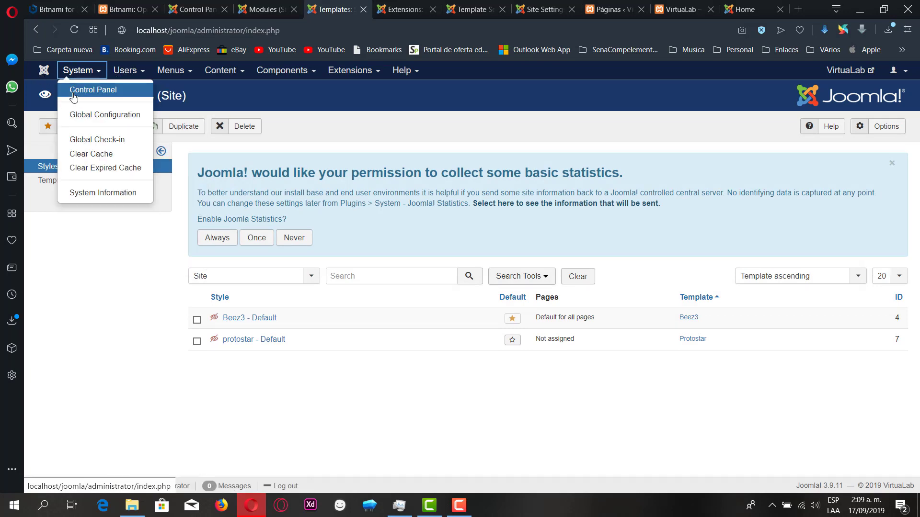
click(73, 91)
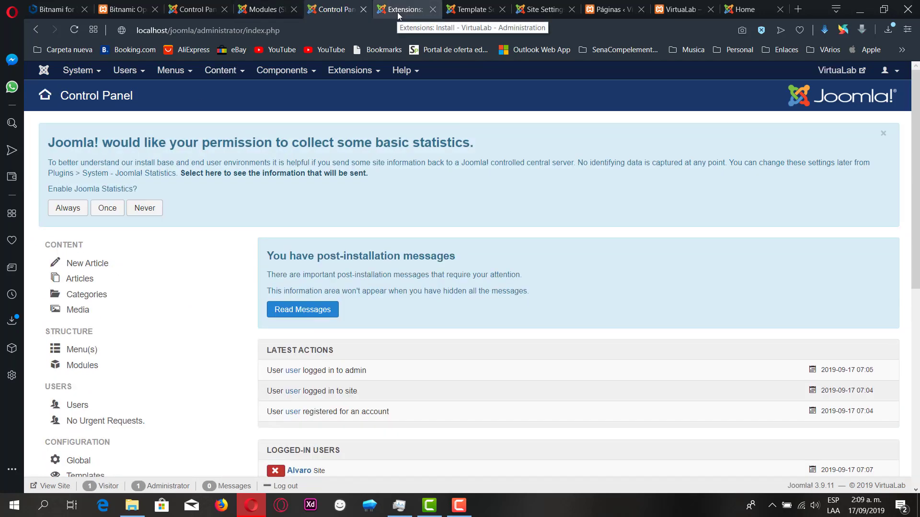
click(397, 9)
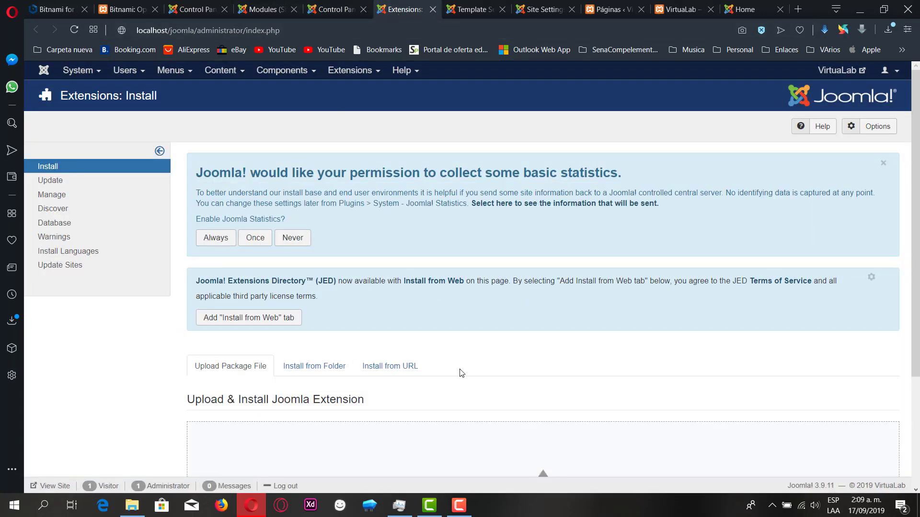
- Examine the Extensions: Install page, including the Install from Web notice and the package upload area
scroll(459, 372, down, 1)
scroll(462, 372, up, 1)
scroll(461, 372, down, 3)
scroll(461, 371, up, 3)
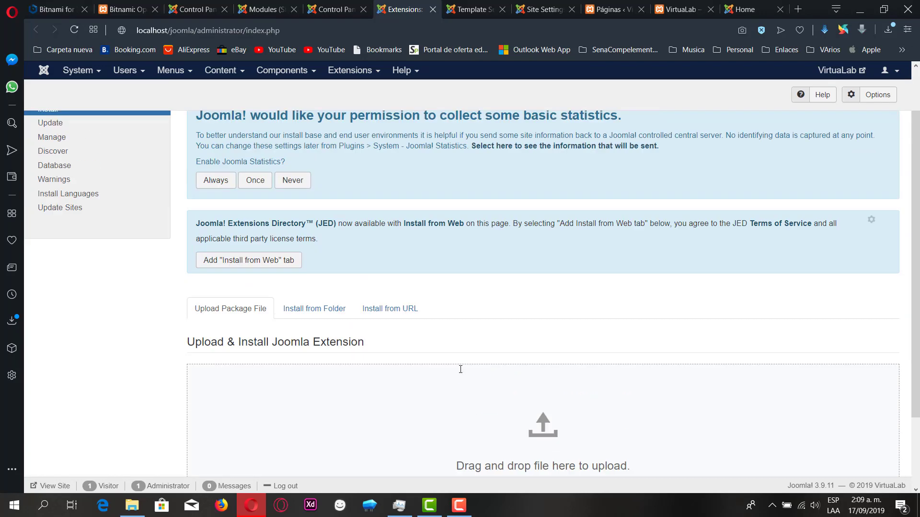
scroll(460, 369, down, 3)
scroll(461, 371, up, 3)
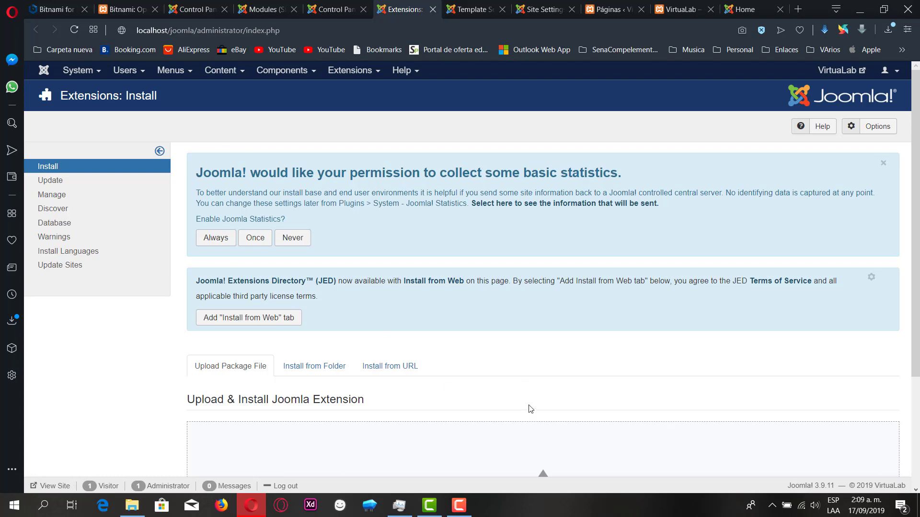
scroll(530, 409, down, 1)
scroll(474, 407, down, 1)
scroll(383, 417, down, 1)
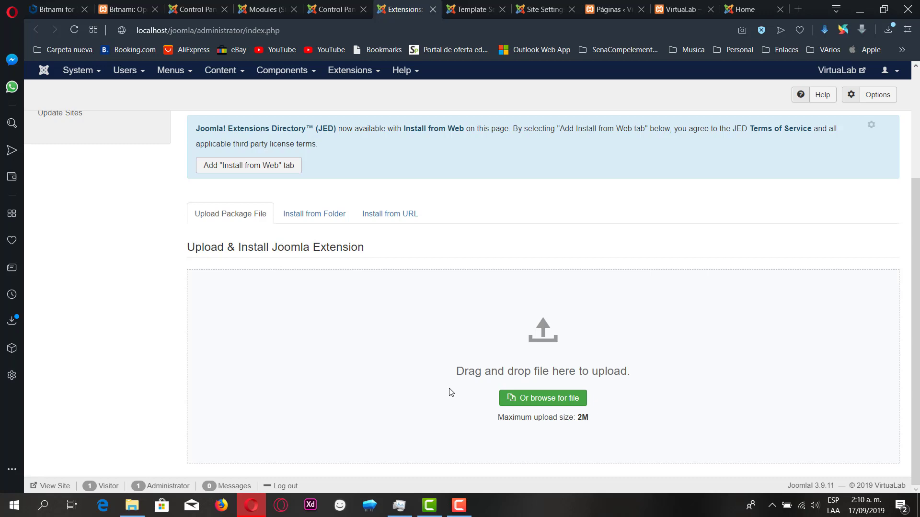
scroll(399, 369, up, 3)
scroll(399, 369, up, 1)
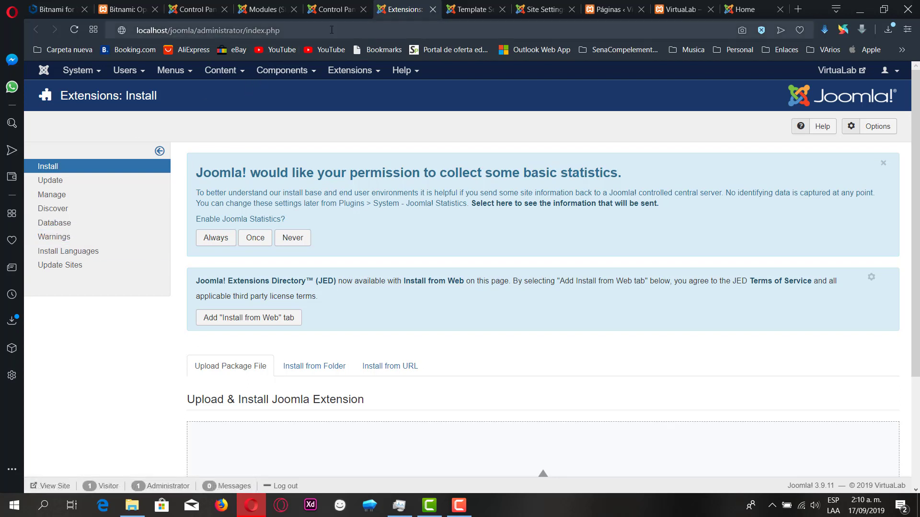
- Close the extra Joomla and WordPress tabs, keeping only the two Bitnami pages, the original Control Panel and the site's Home page
click(286, 13)
click(297, 11)
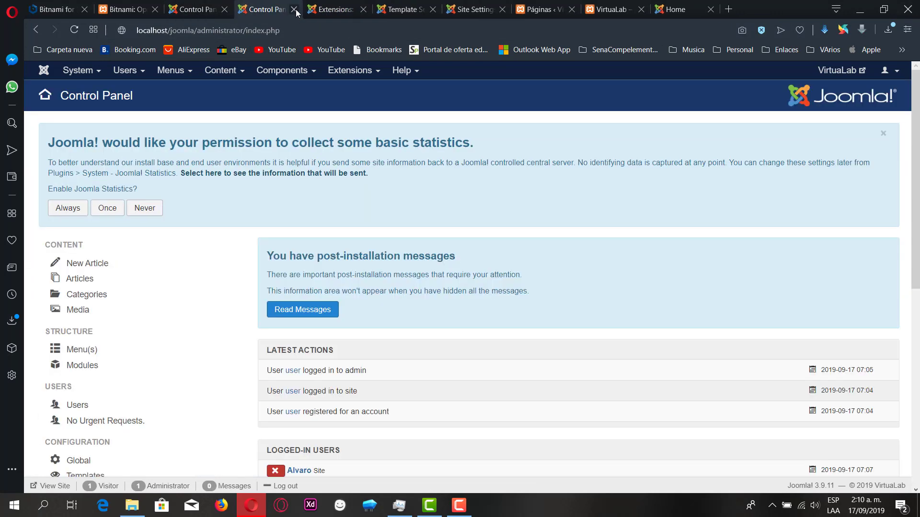
click(294, 9)
click(294, 9)
click(293, 9)
click(294, 10)
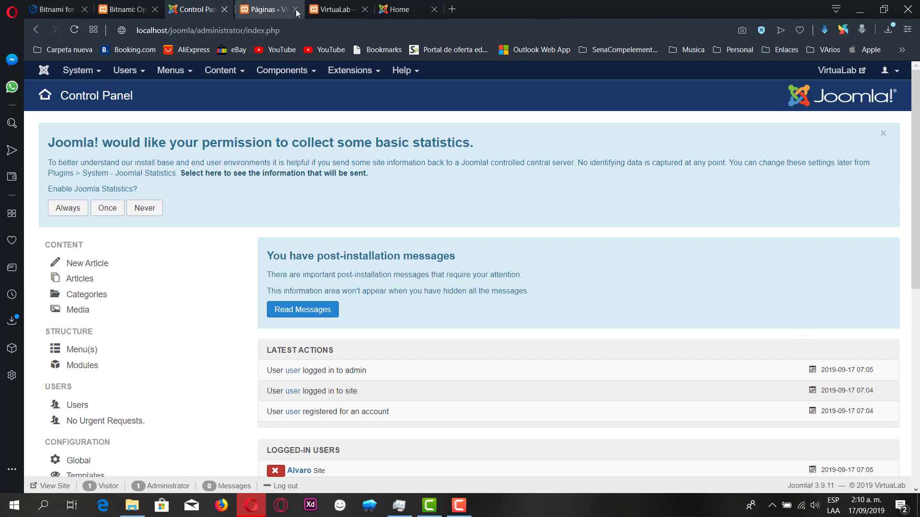
mouse_move(294, 12)
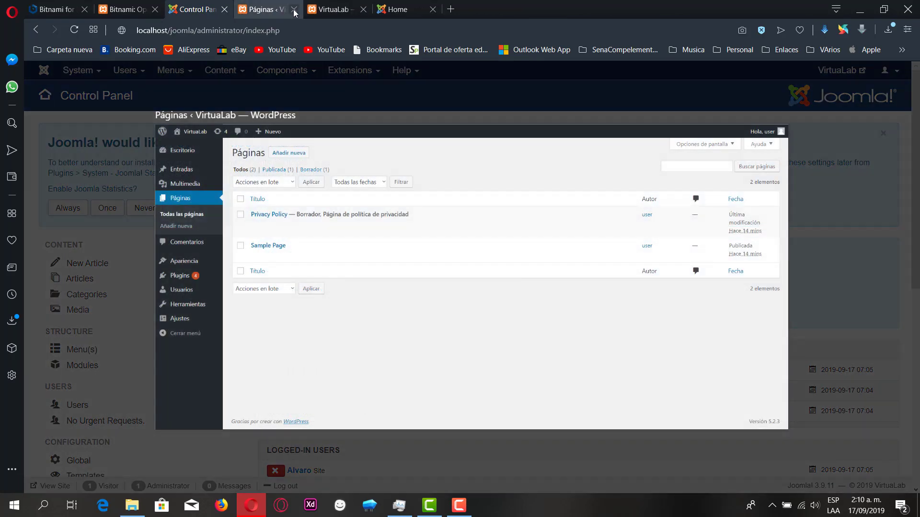
click(294, 9)
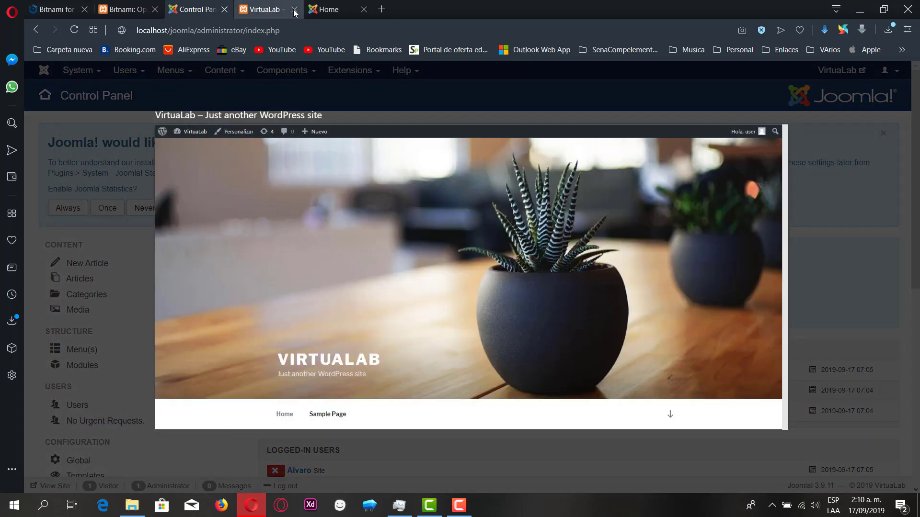
click(293, 9)
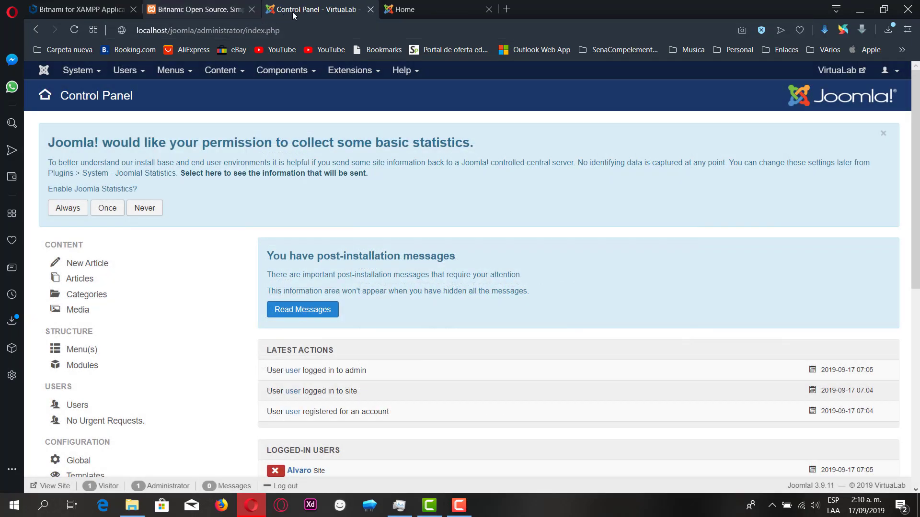
- Inspect the Home page of the site's front end, and return to the administrator Control Panel
click(409, 11)
scroll(369, 231, up, 4)
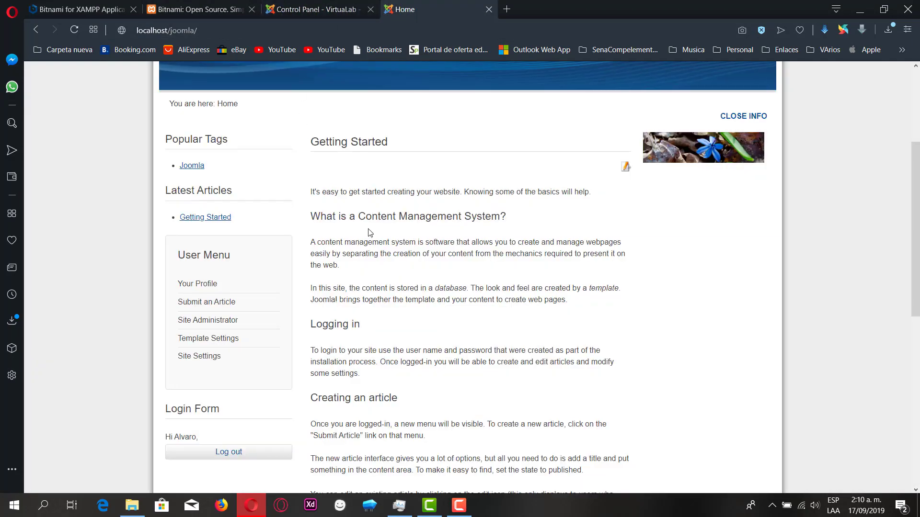
scroll(368, 228, down, 5)
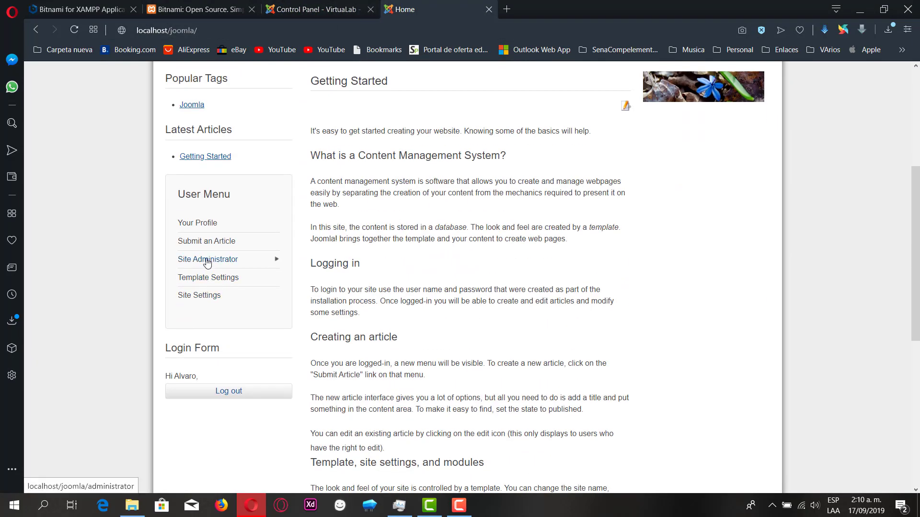
click(326, 15)
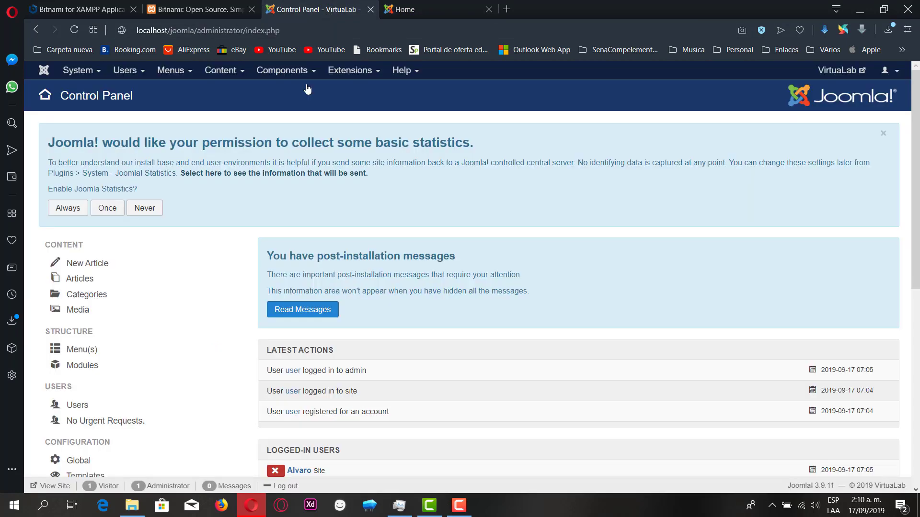
- Look over the Control Panel's shortcuts, logged-in users and site information, and open the Articles list
scroll(187, 257, down, 2)
scroll(187, 256, down, 1)
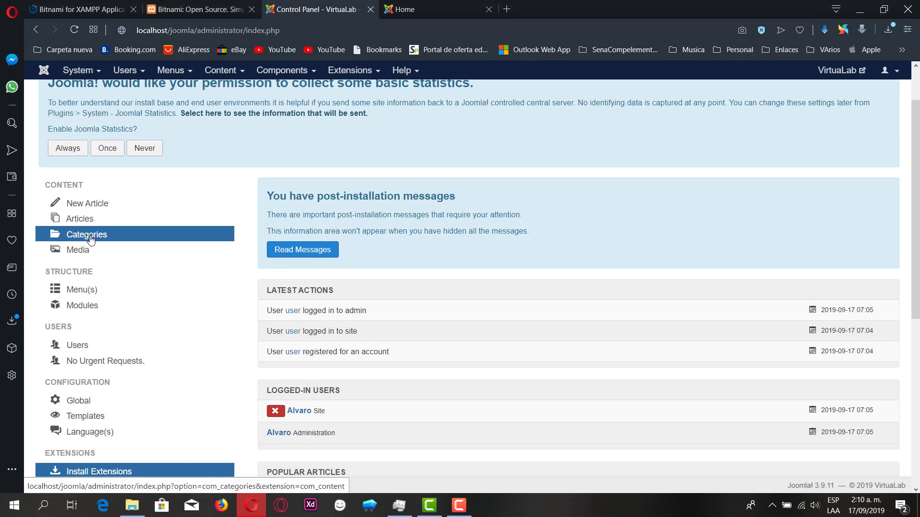
scroll(224, 352, down, 4)
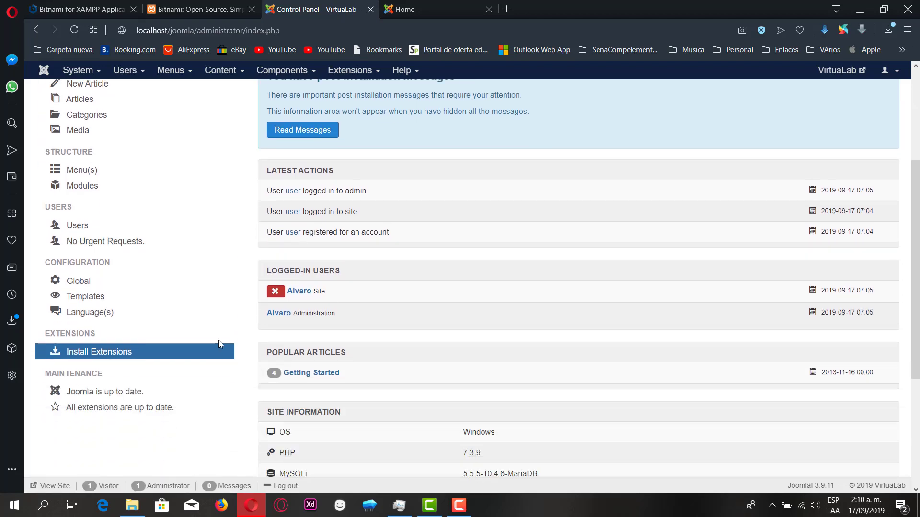
scroll(133, 437, down, 2)
scroll(134, 438, down, 4)
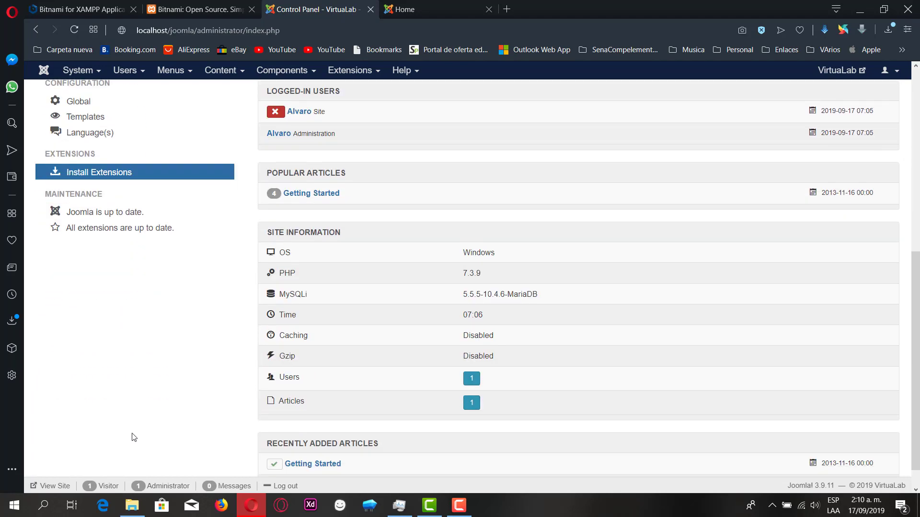
scroll(134, 437, up, 8)
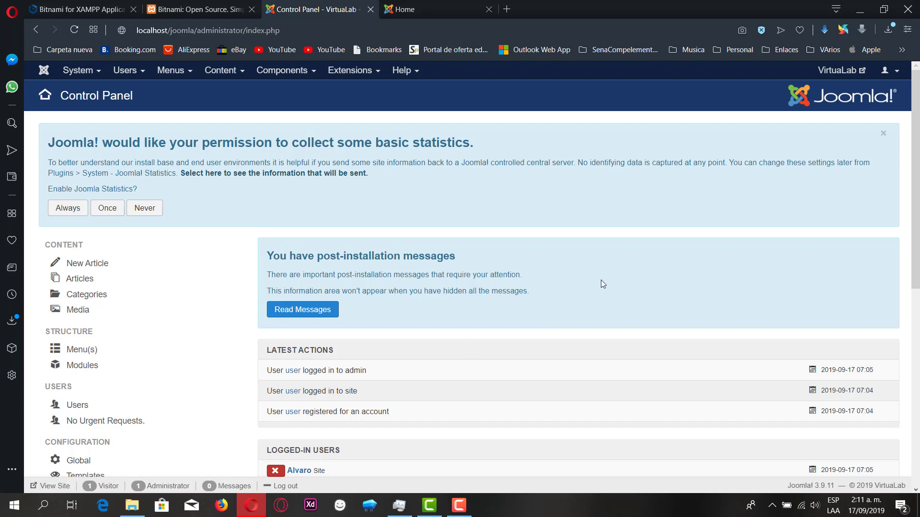
scroll(601, 282, down, 5)
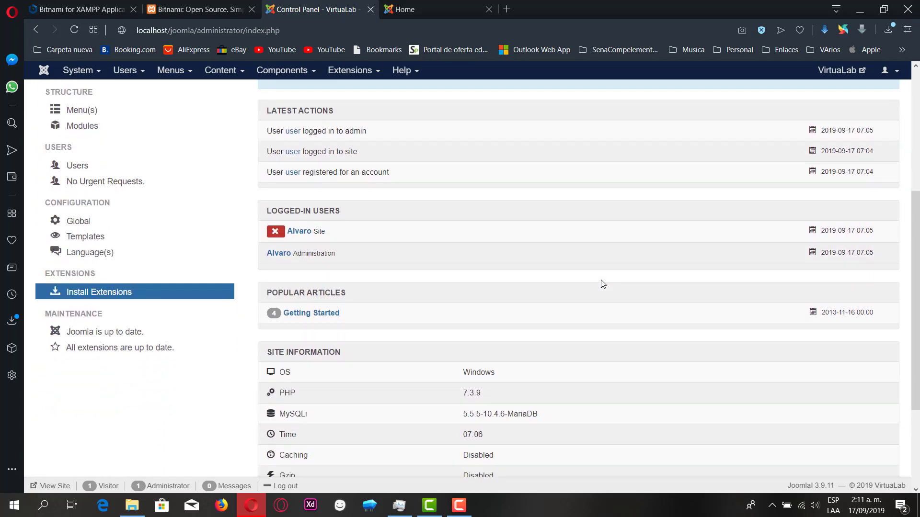
scroll(602, 283, up, 4)
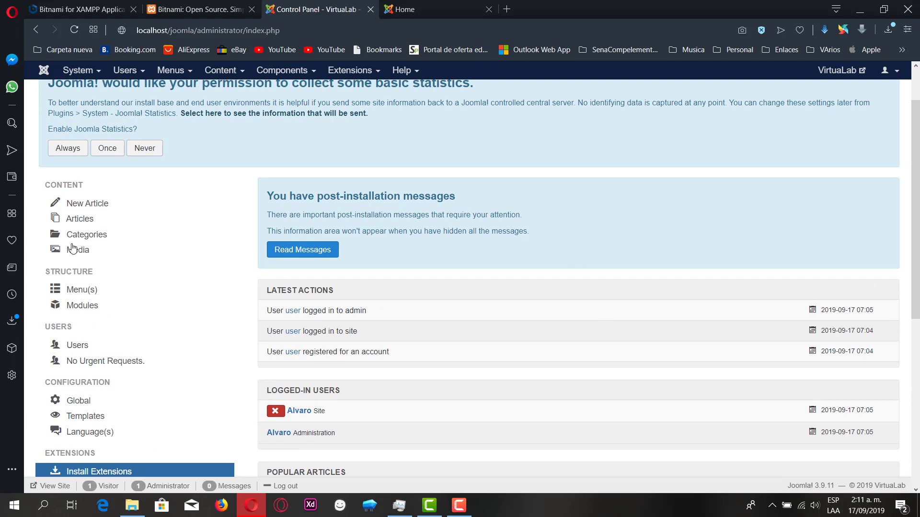
click(73, 221)
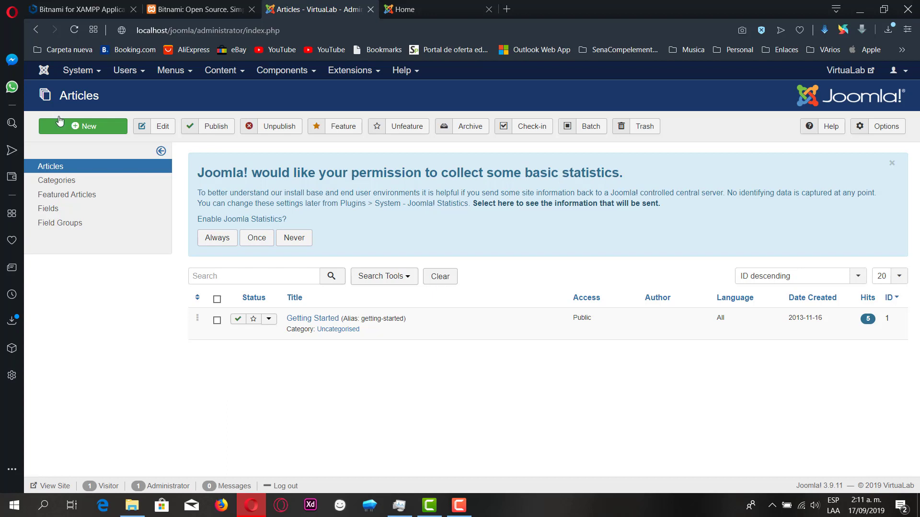
- Return to the administrator Control Panel and look over its content, structure, users and configuration shortcuts
click(74, 72)
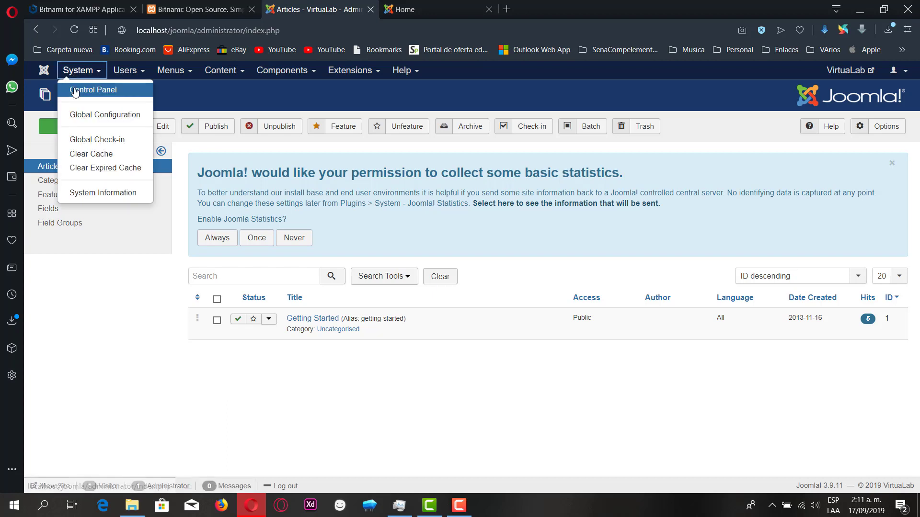
click(79, 90)
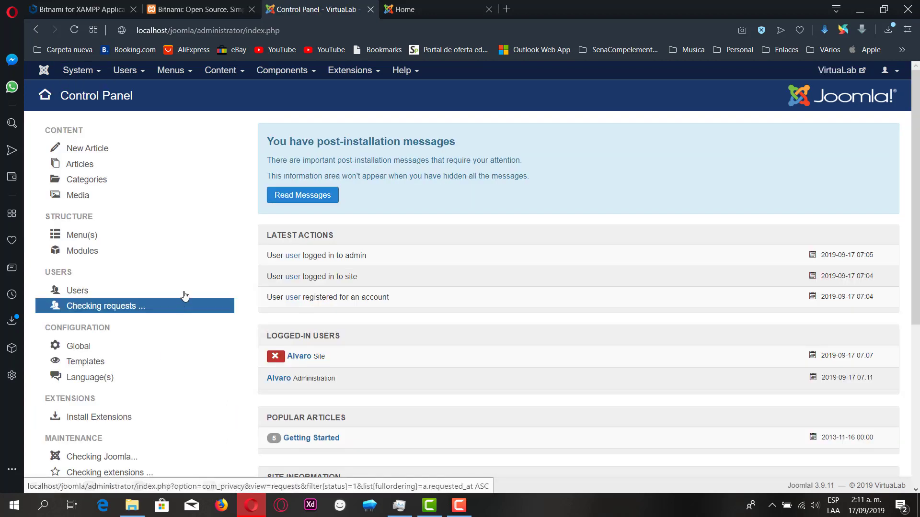
scroll(184, 297, down, 1)
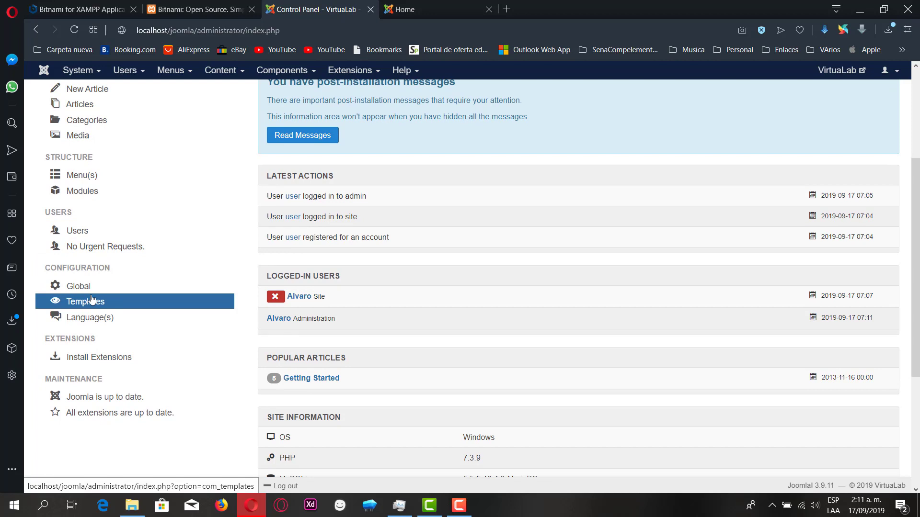
scroll(91, 299, up, 2)
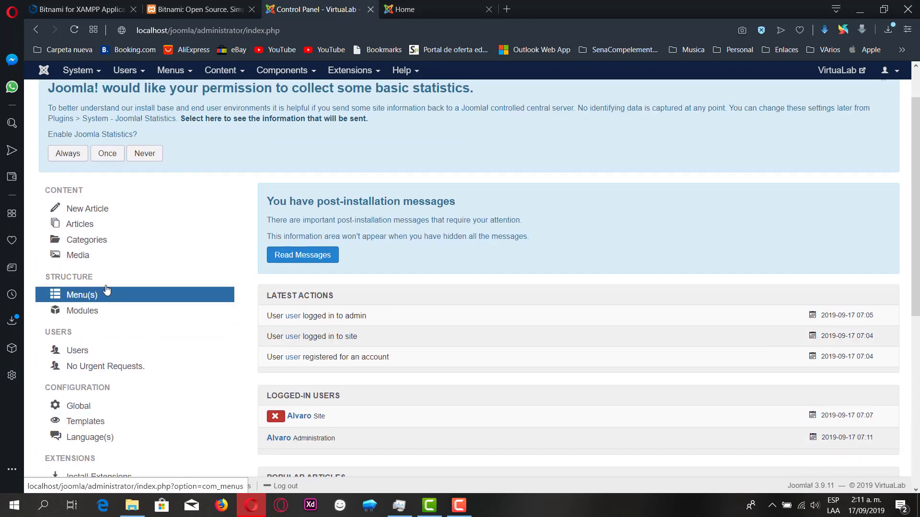
- Open the New Article, Articles, Categories and Media pages, each in its own browser tab
middle_click(80, 214)
middle_click(80, 224)
middle_click(80, 239)
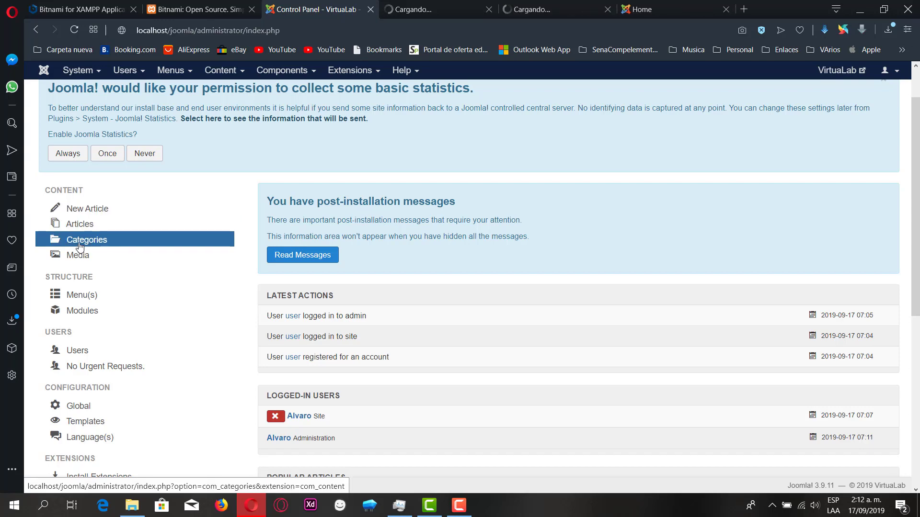
middle_click(79, 257)
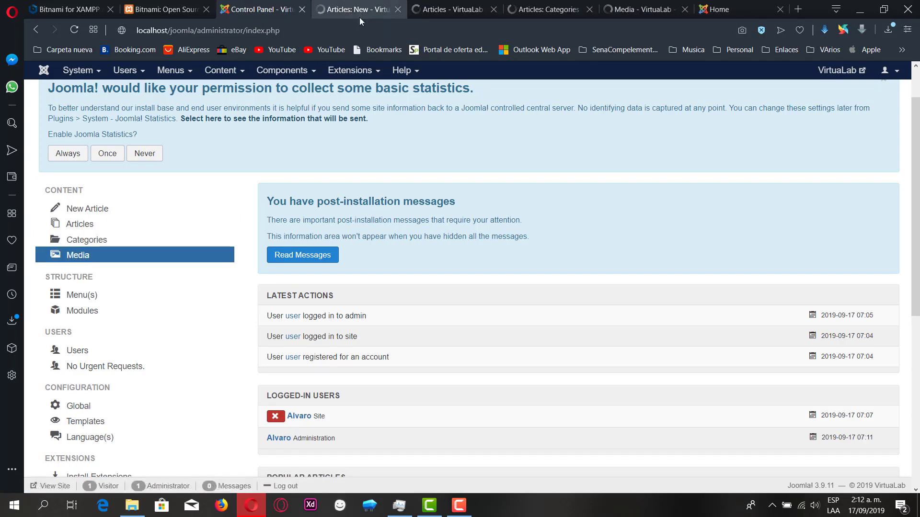
- Switch to the new article form, examine its title, editor and publishing fields, and place the text cursor in the article body
click(359, 14)
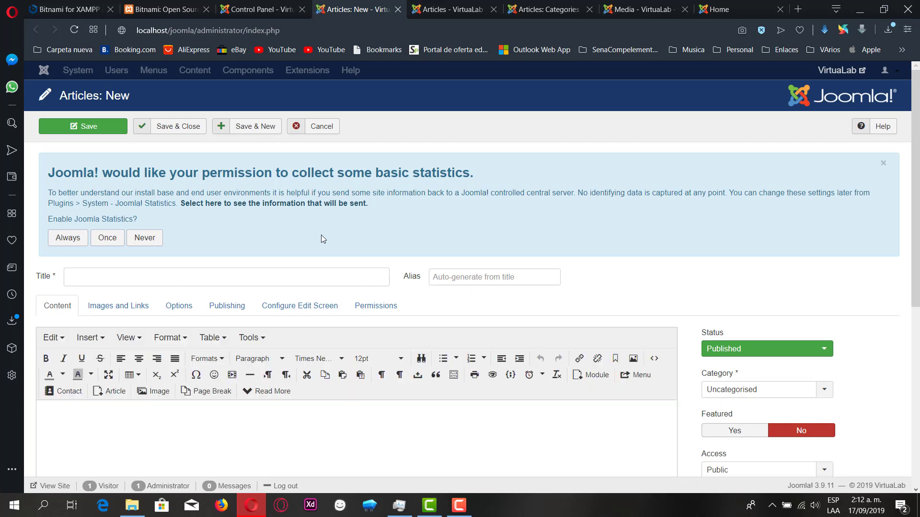
scroll(321, 238, down, 3)
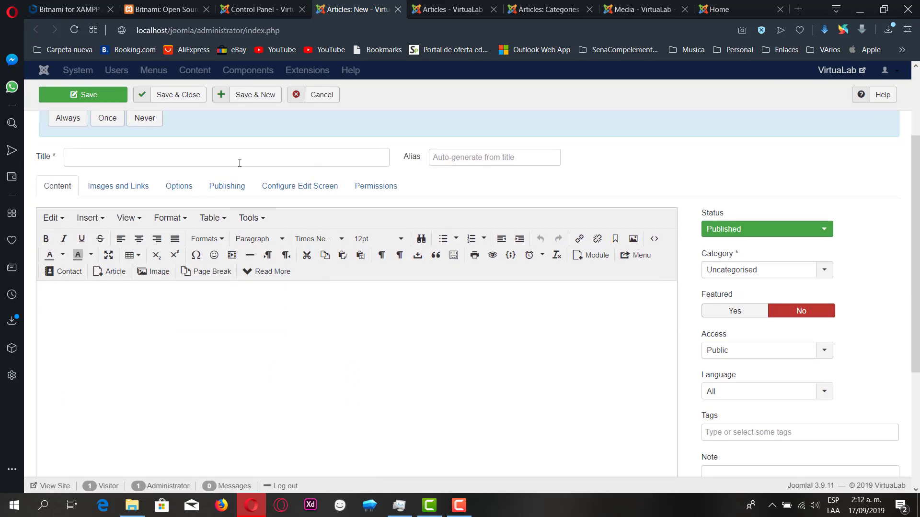
click(157, 342)
scroll(275, 372, down, 2)
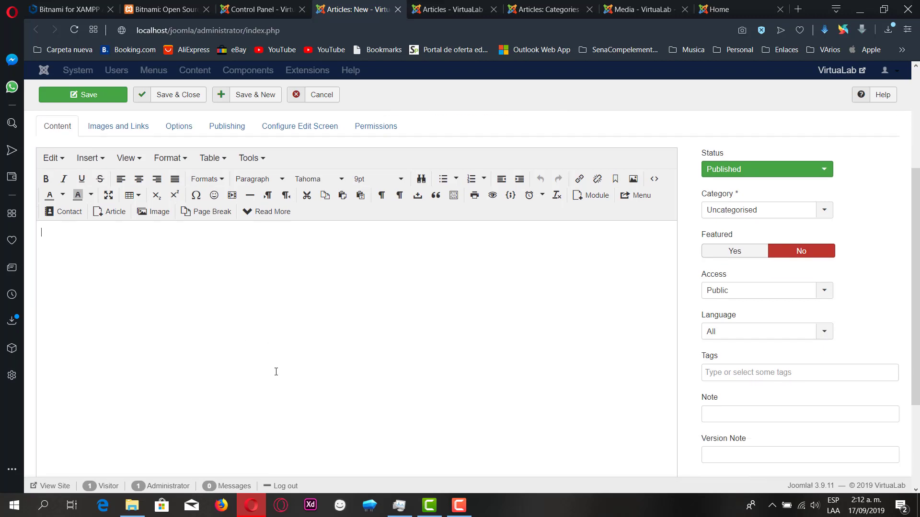
scroll(276, 372, down, 3)
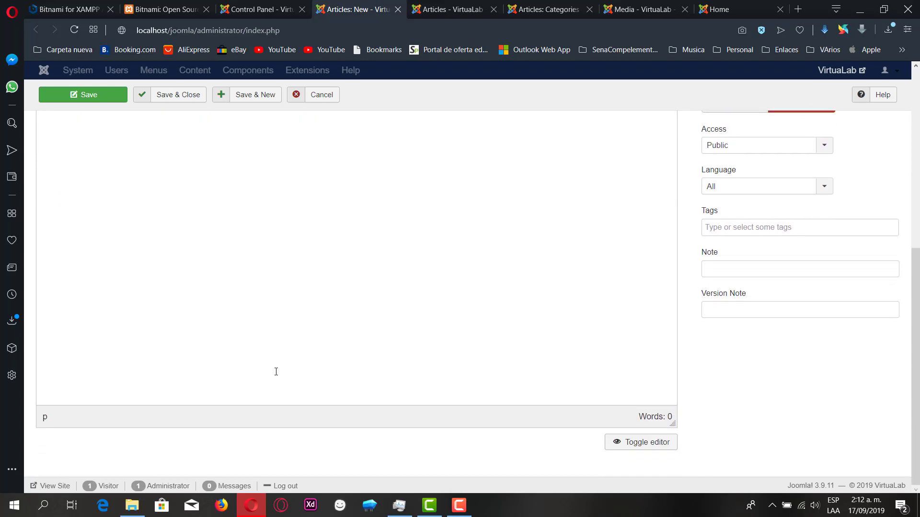
scroll(276, 371, up, 5)
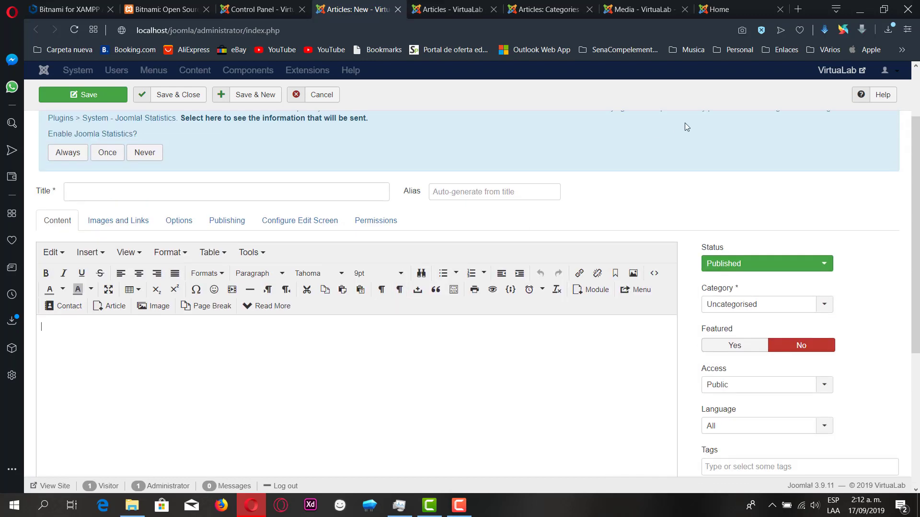
- Search Google for "lorem" in a new browser tab and open the Lorem Ipsum generator site es.lipsum.com
click(798, 10)
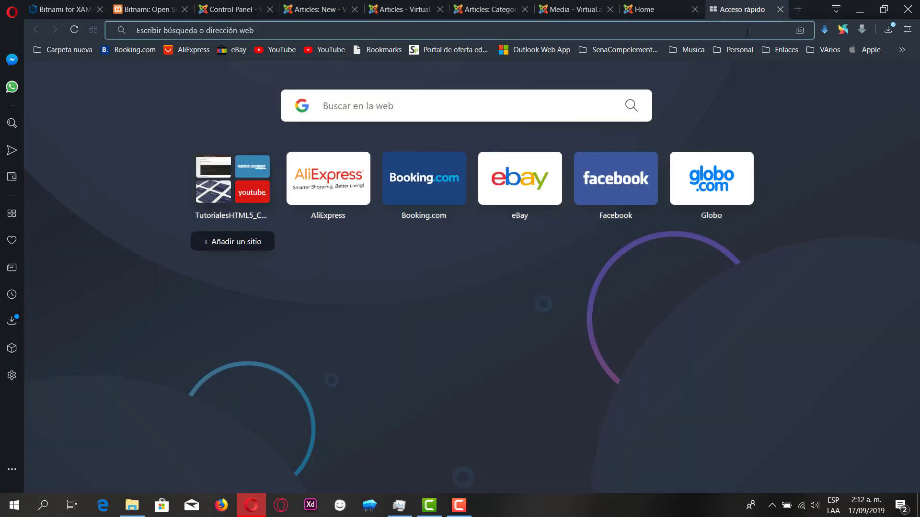
text(lo)
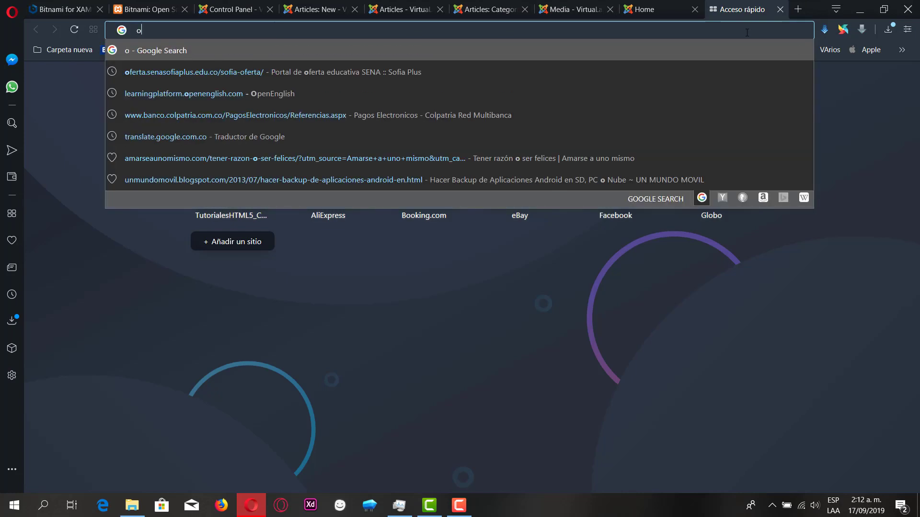
text(rem)
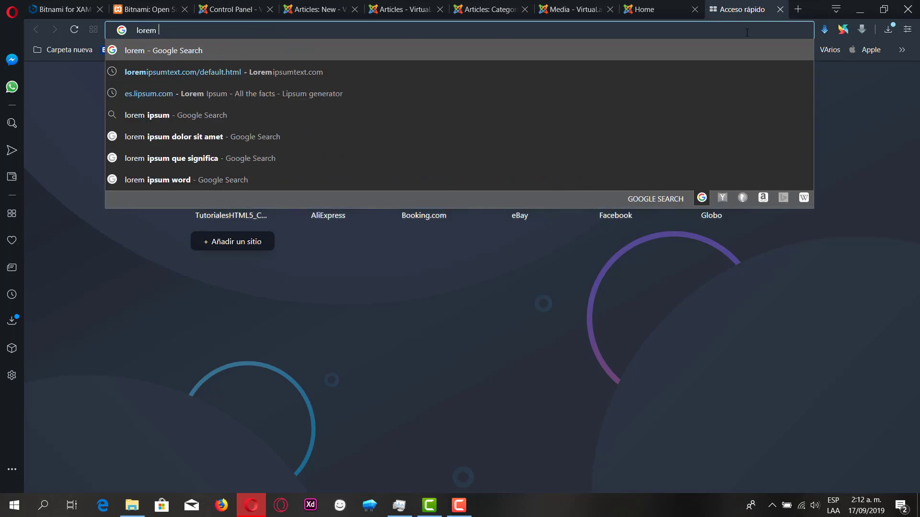
key(Return)
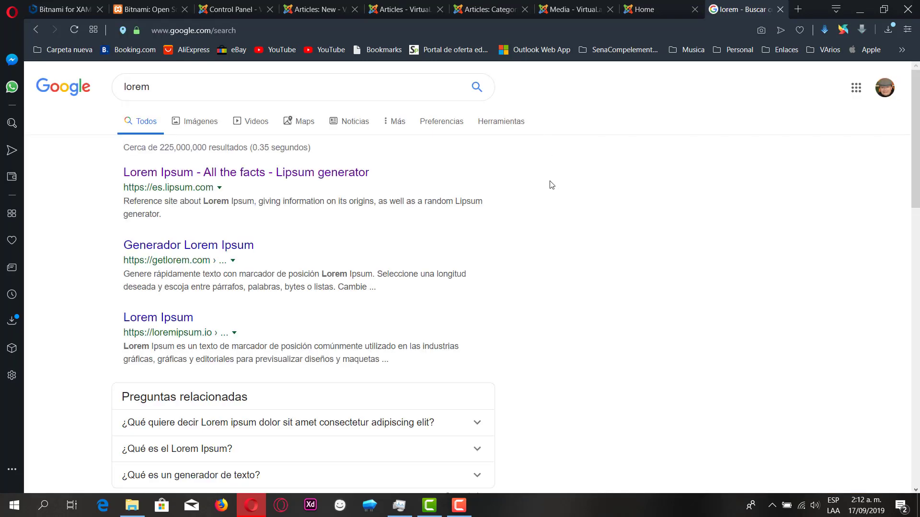
click(302, 181)
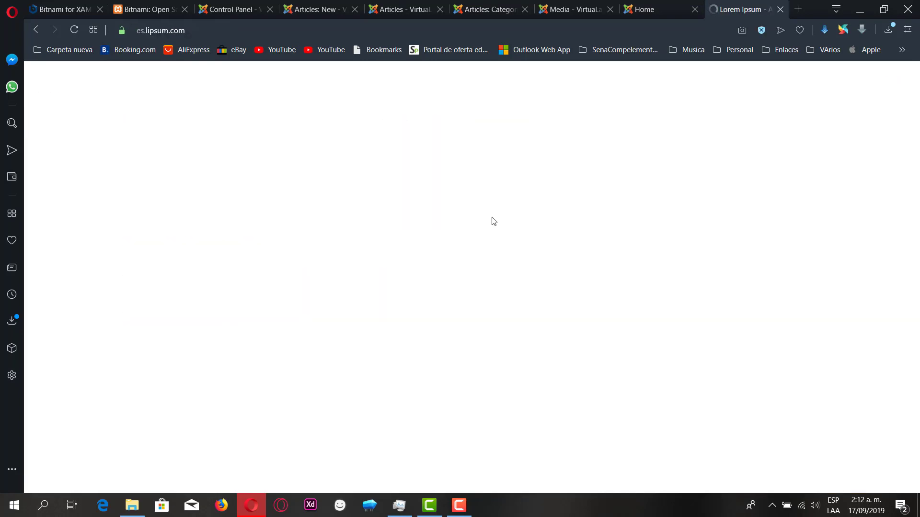
- Copy the standard Lorem Ipsum passage from the Lipsum page and paste it into the new article's body
scroll(494, 220, down, 15)
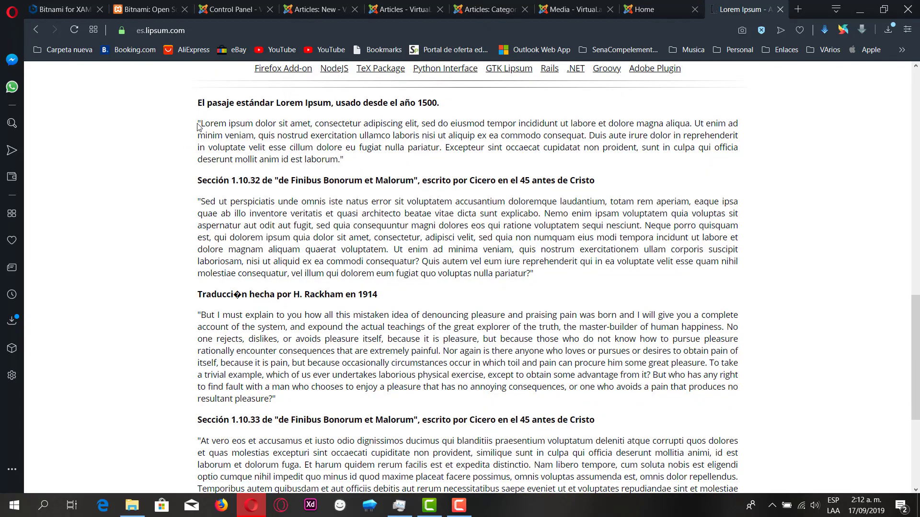
drag(198, 124, 349, 166)
key(ctrl+c)
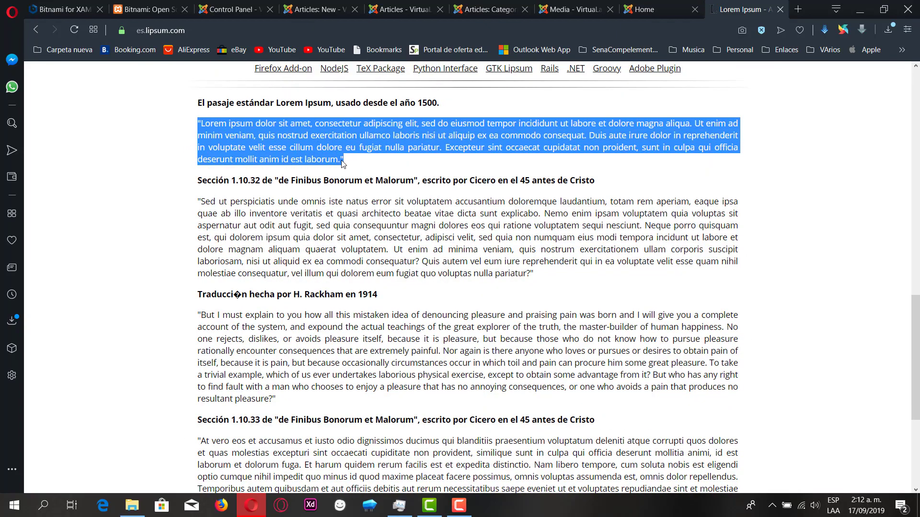
click(314, 9)
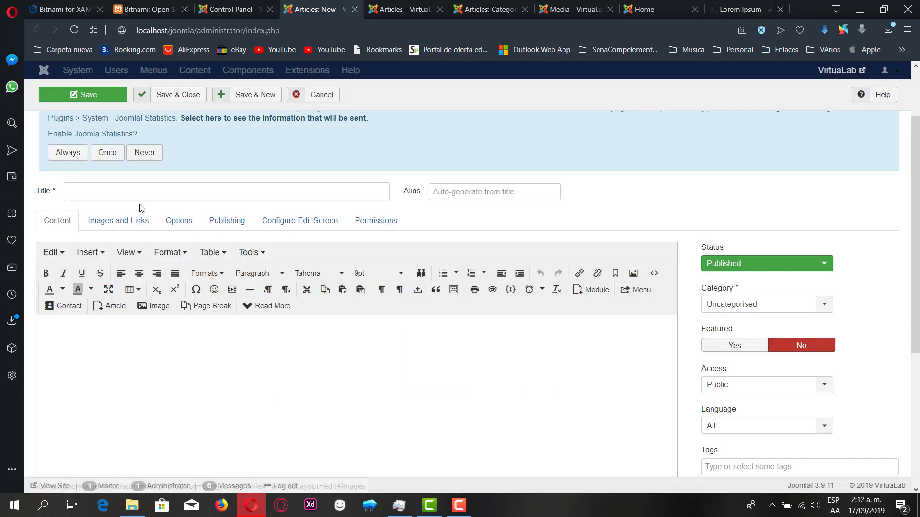
key(ctrl+v)
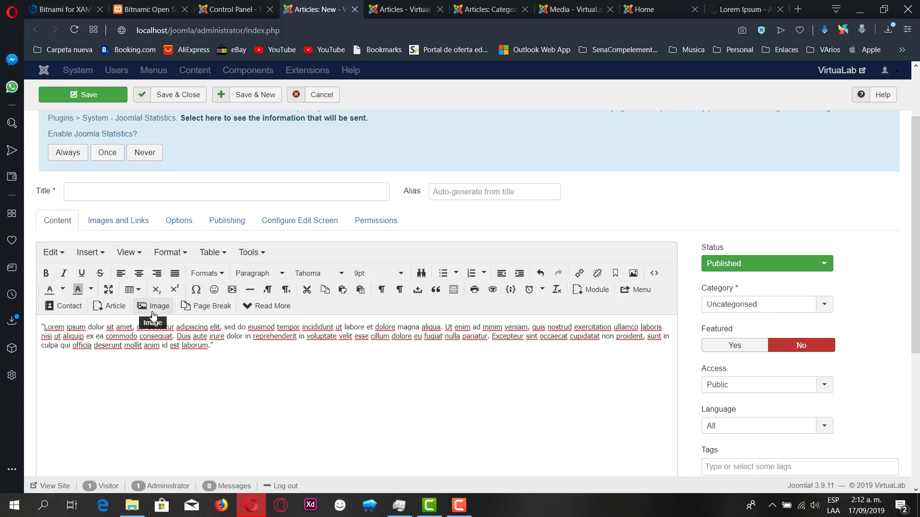
- Insert the blue flower image from the headers folder below the article's Lorem Ipsum text
click(168, 306)
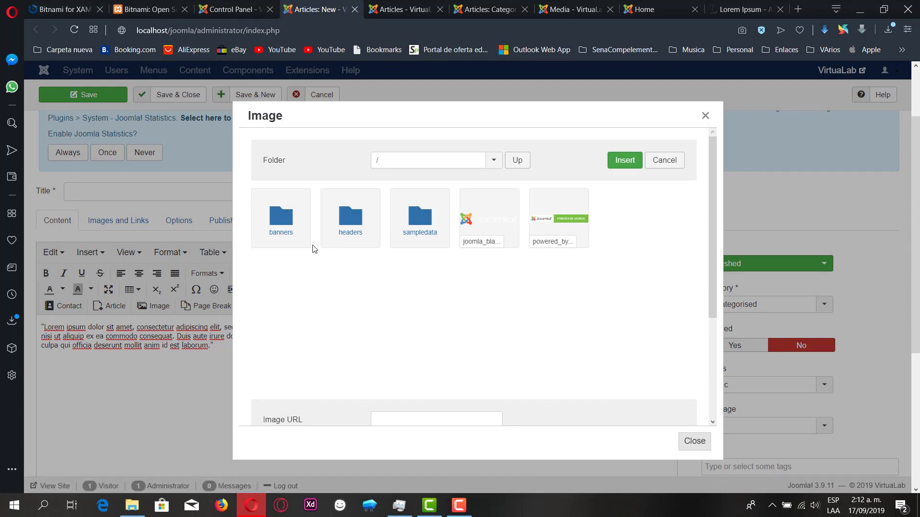
click(276, 228)
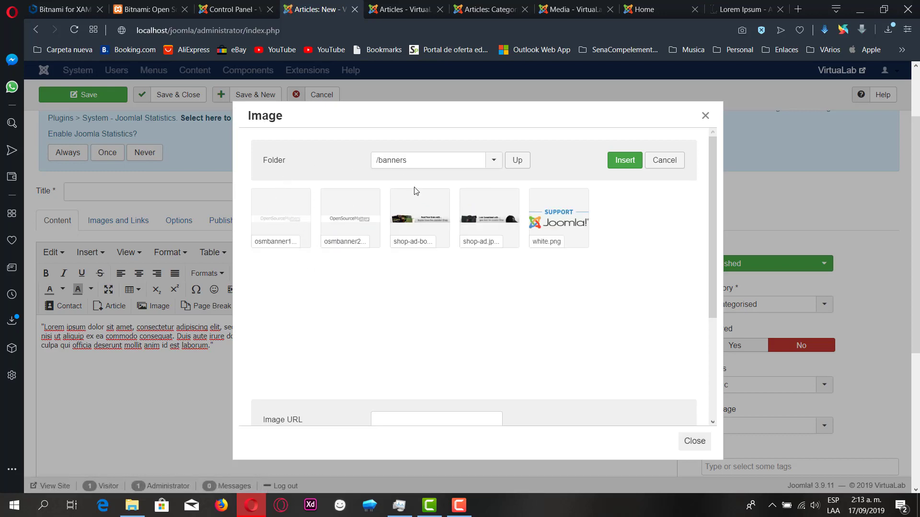
click(507, 164)
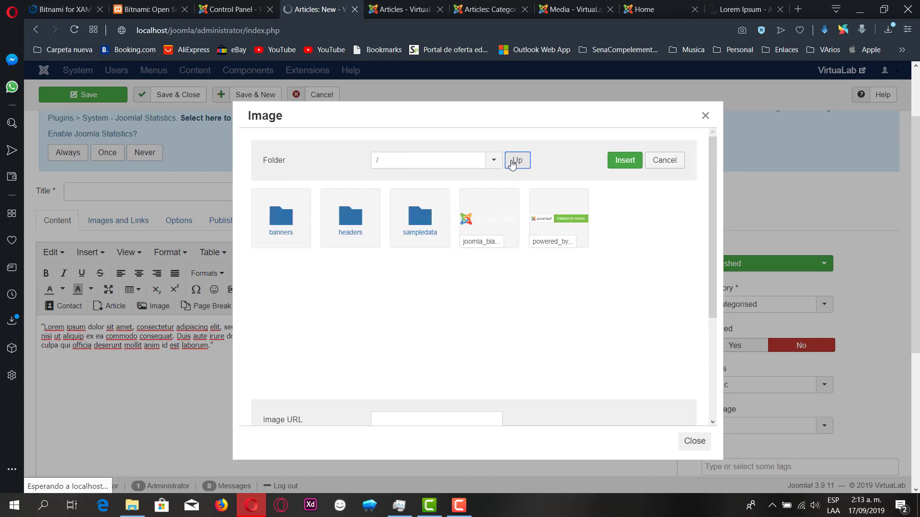
click(349, 223)
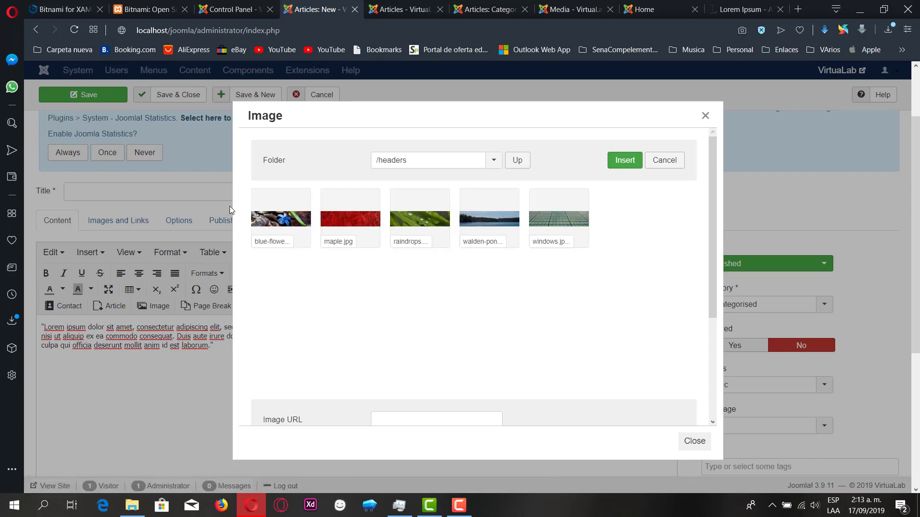
click(256, 226)
click(626, 160)
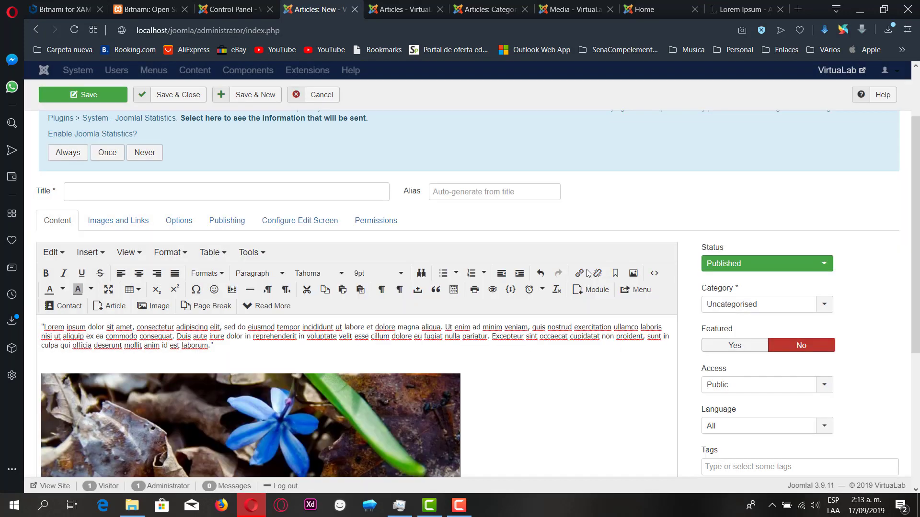
scroll(581, 365, down, 4)
scroll(587, 353, up, 4)
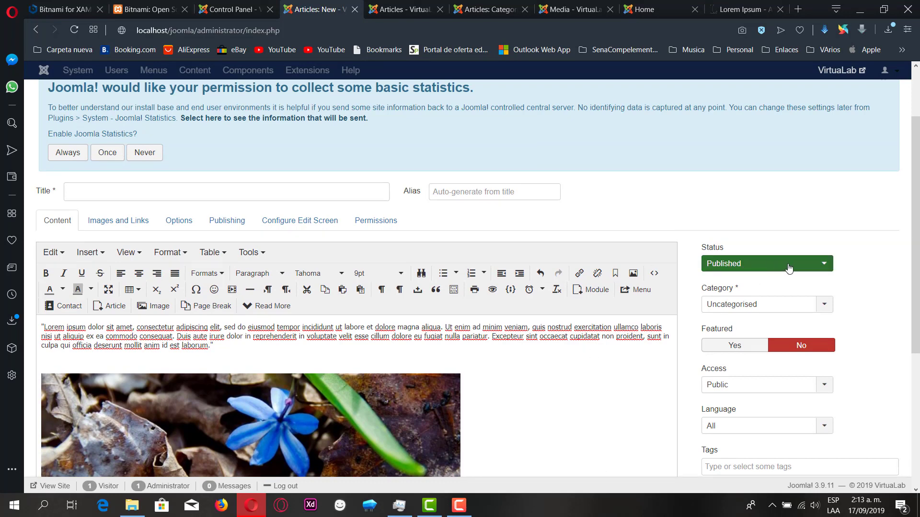
- Try to enter "Prueba1" as a new category for the article
click(820, 305)
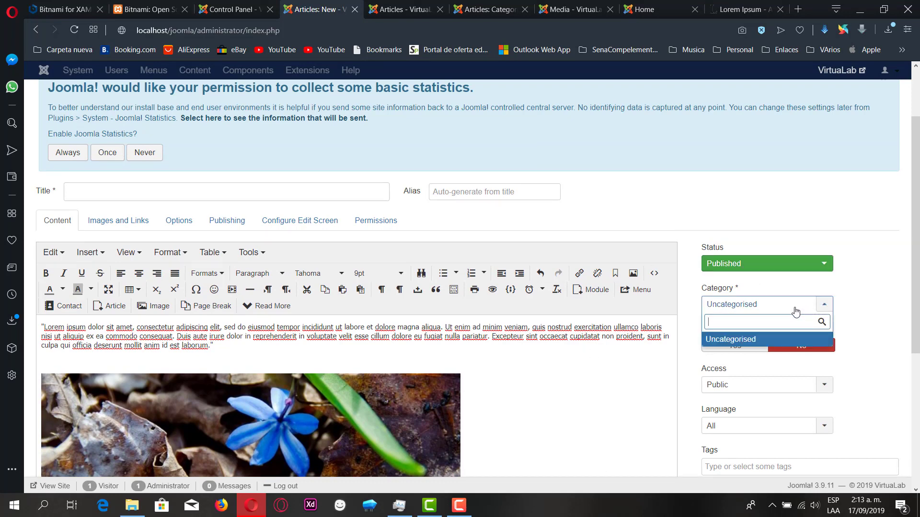
text(Prueb)
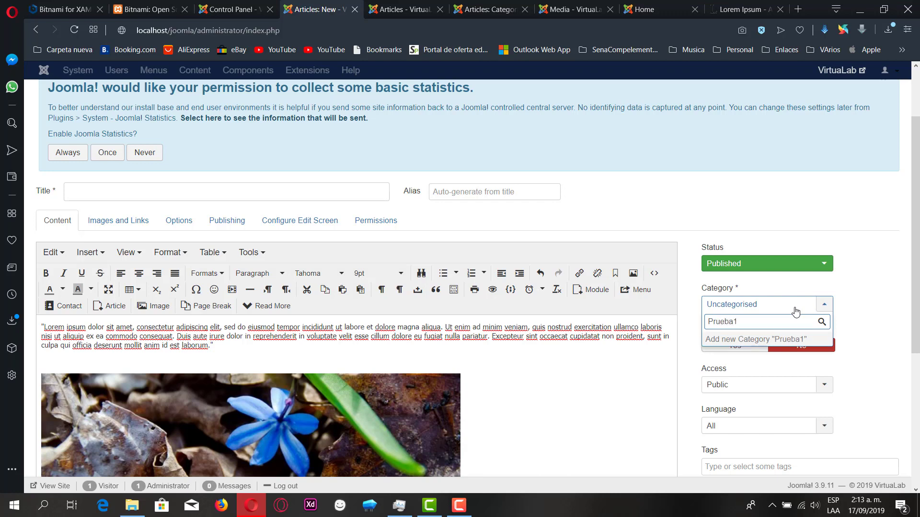
text(a1)
click(841, 285)
- Check the article's available language options, and enter "PruebaTag1" as its tag
scroll(848, 317, down, 2)
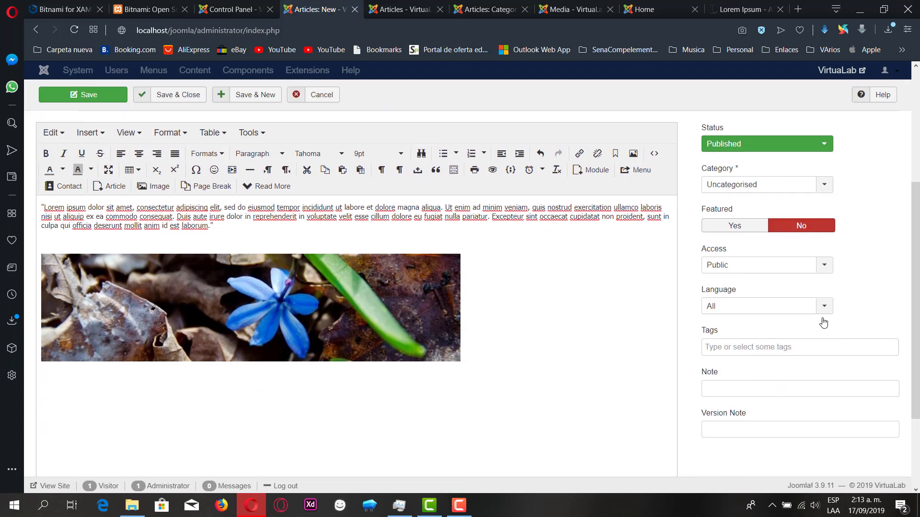
click(824, 311)
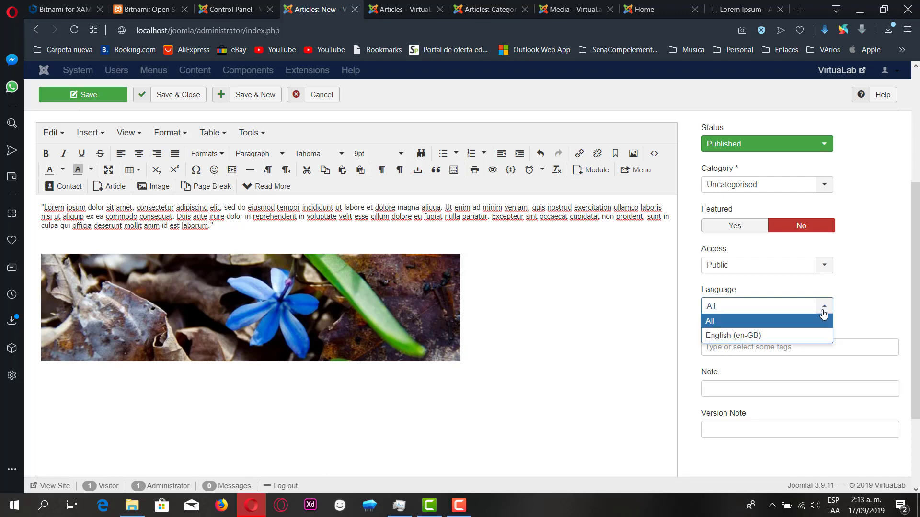
click(873, 302)
scroll(814, 343, down, 1)
click(787, 289)
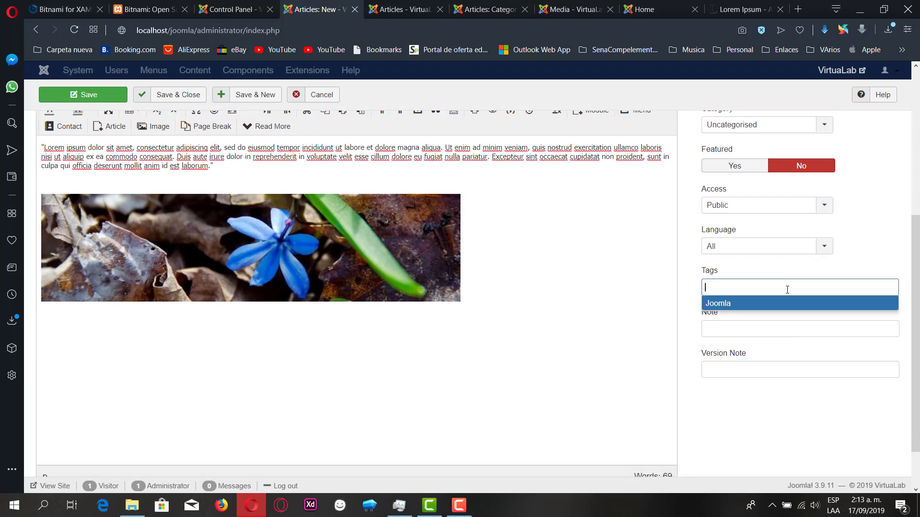
text(Prueba)
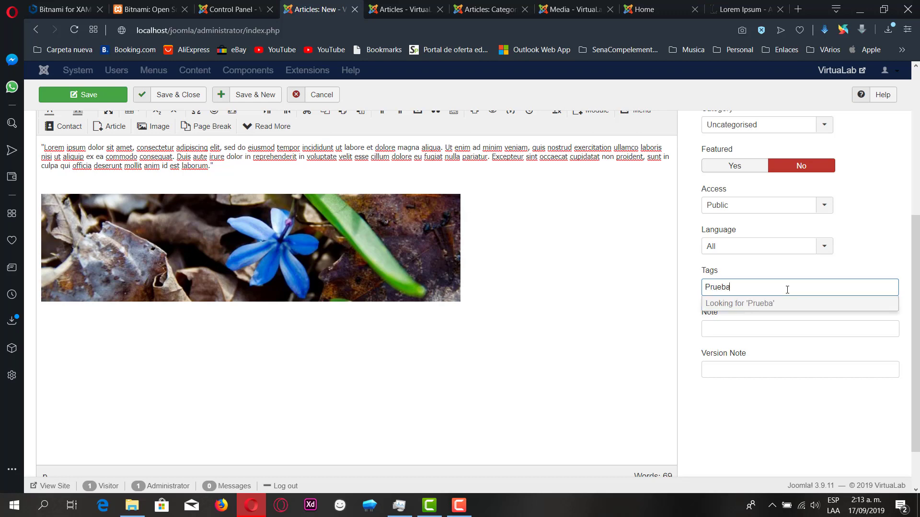
text(Tag1)
- Enter "Título Prueba 1" as the new article's title
scroll(787, 289, down, 2)
scroll(832, 287, up, 6)
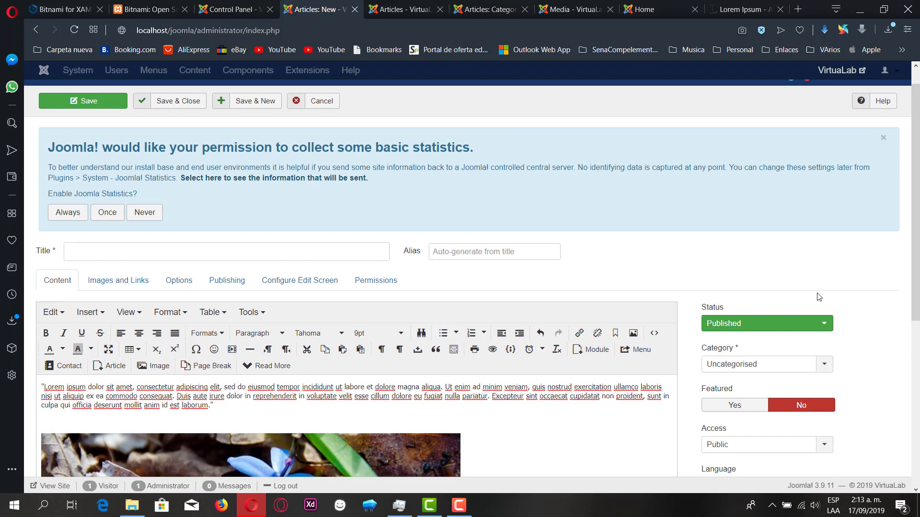
click(754, 329)
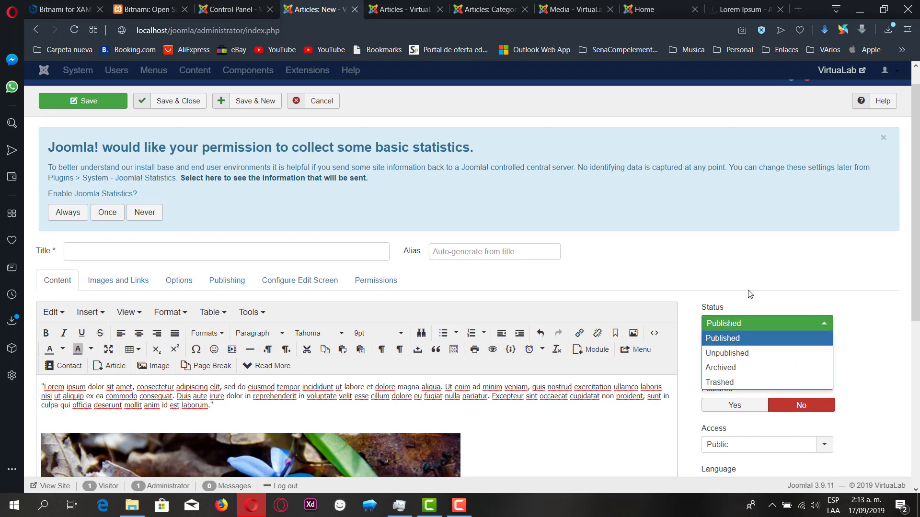
click(144, 258)
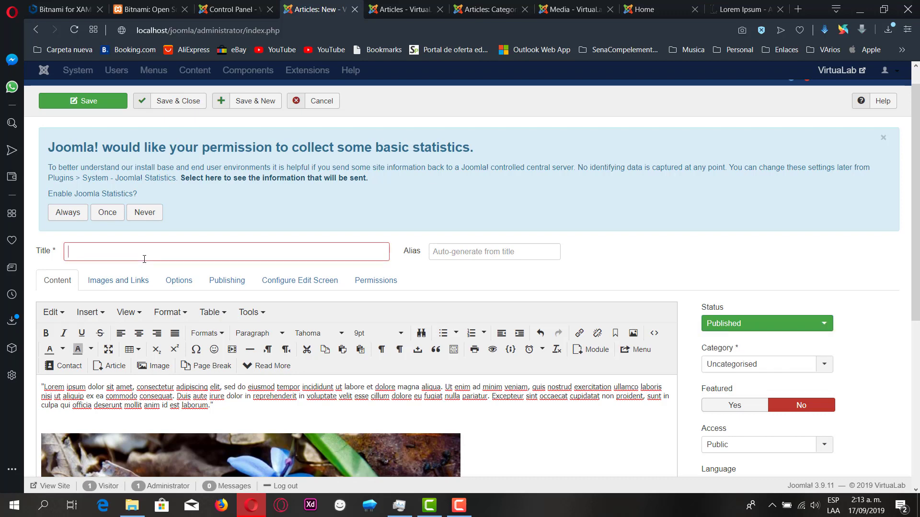
text(Prueba 1)
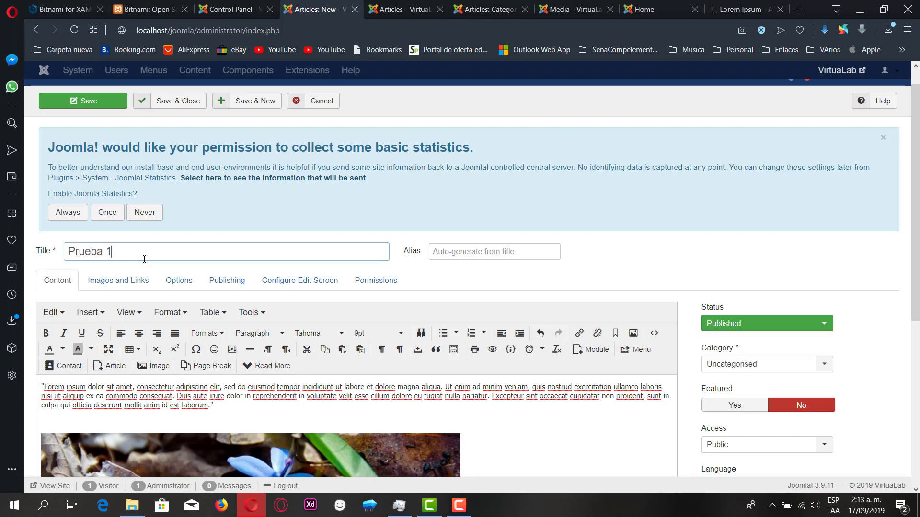
text(Título)
- Check the article's available status options, leave it as Published, and save and close the article
click(740, 327)
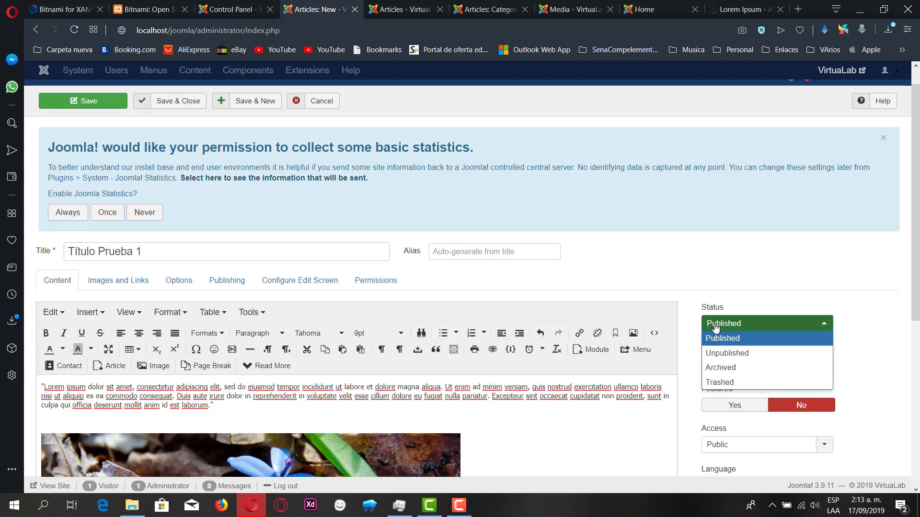
click(739, 265)
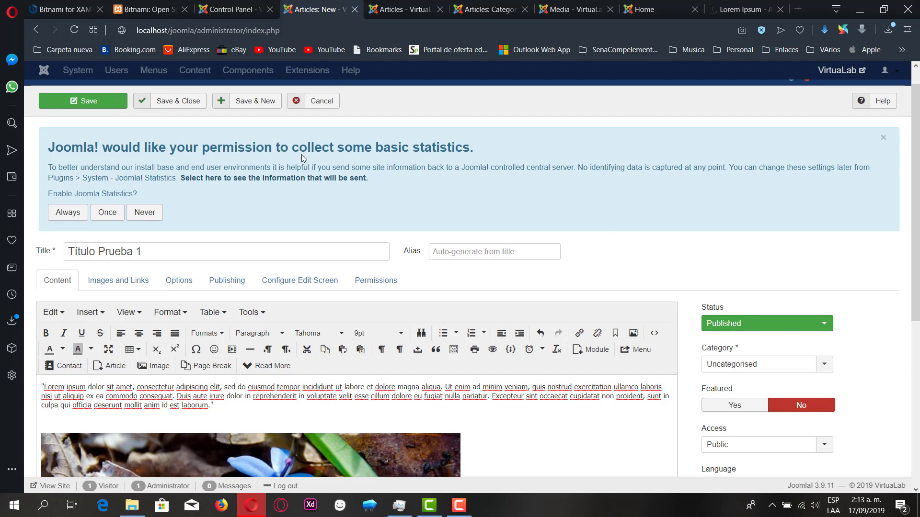
click(167, 103)
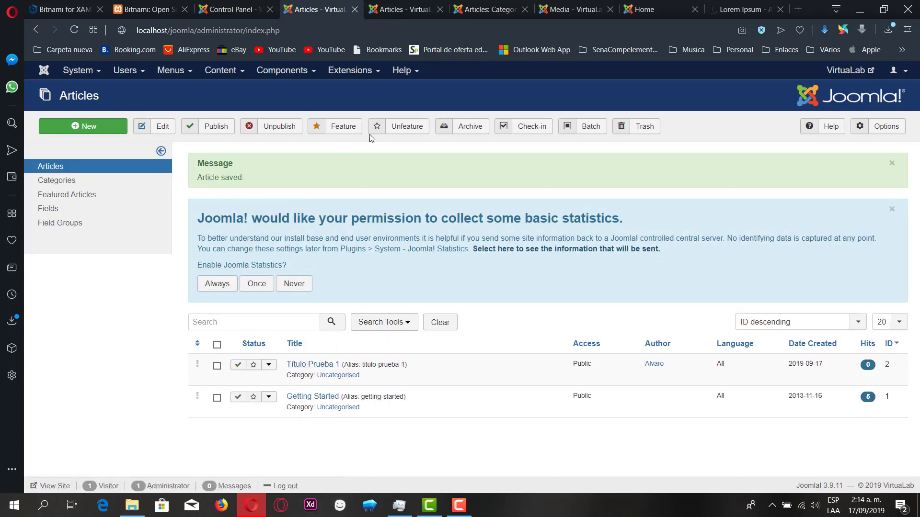
- Reload the site's front-end home page and view the Título Prueba 1 article from the latest articles
click(746, 10)
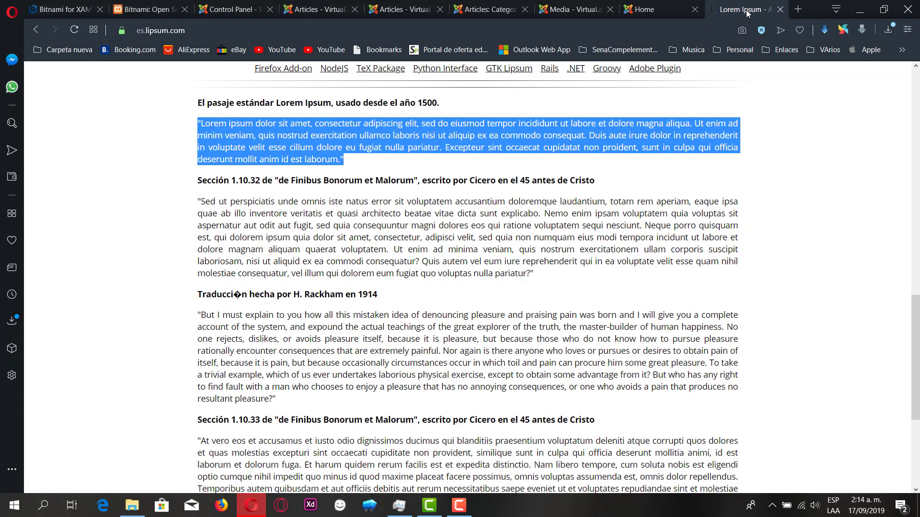
click(643, 10)
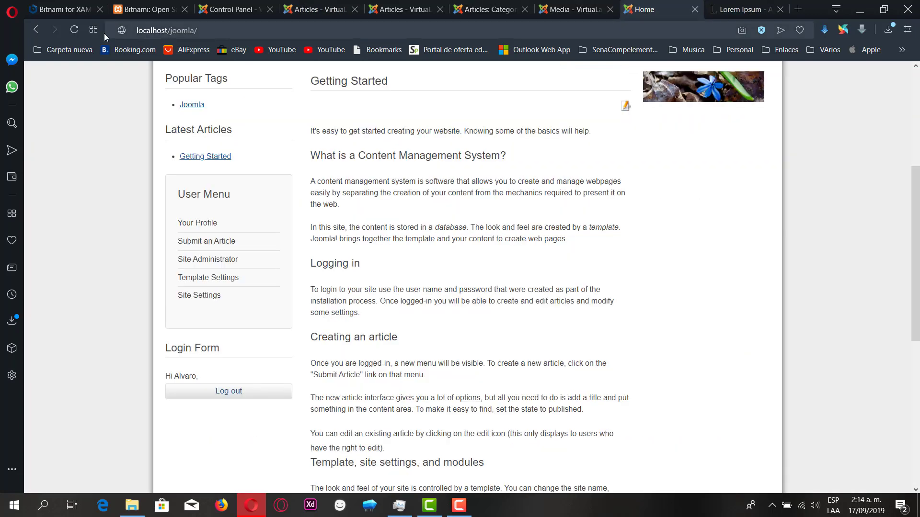
click(74, 30)
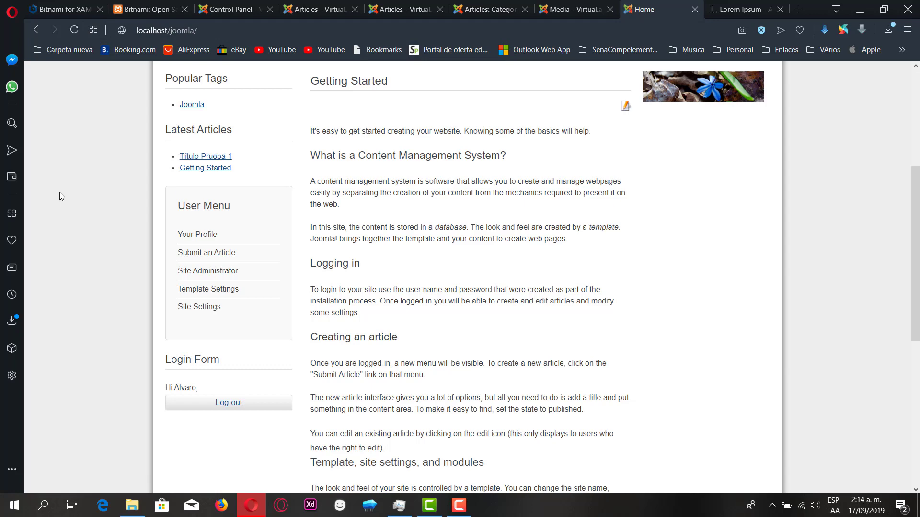
scroll(87, 180, up, 2)
scroll(88, 180, down, 1)
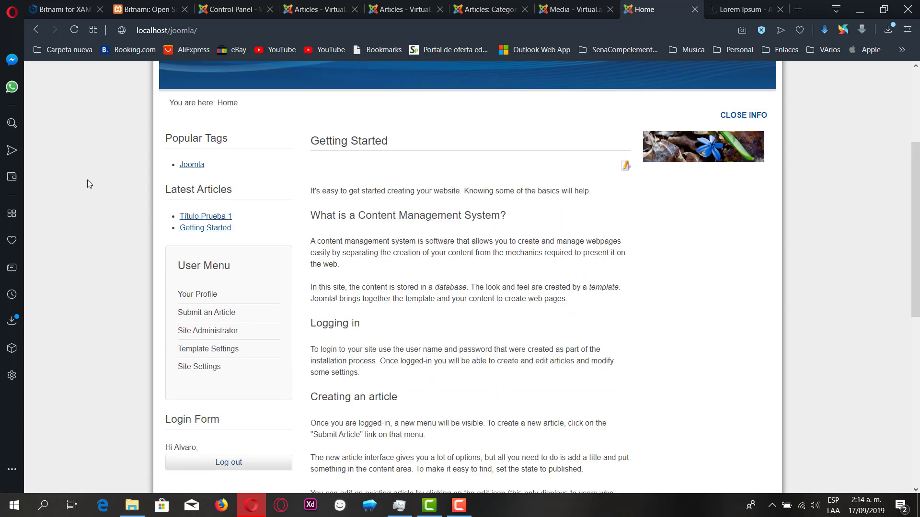
click(182, 216)
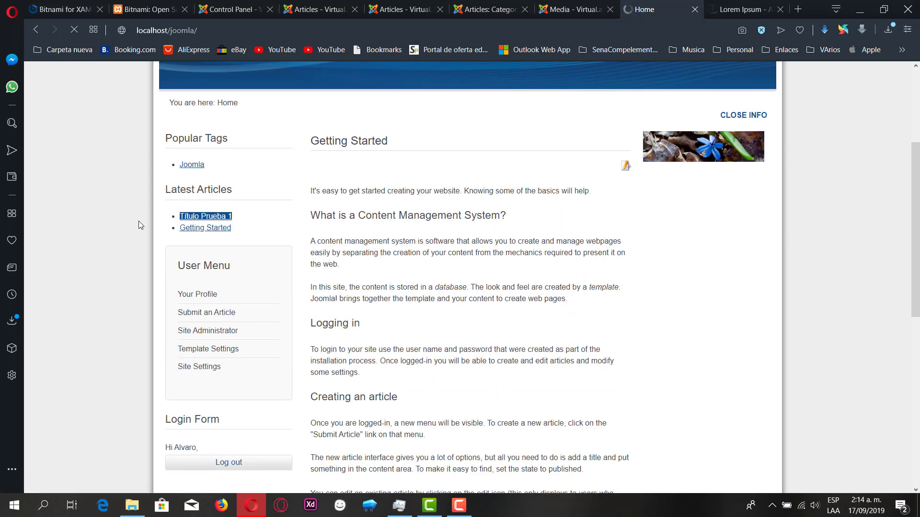
scroll(524, 305, down, 3)
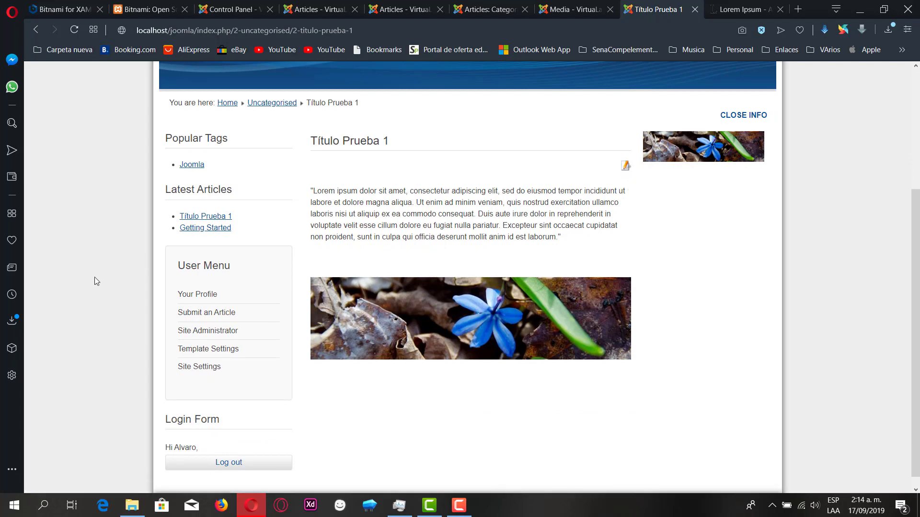
scroll(95, 278, up, 4)
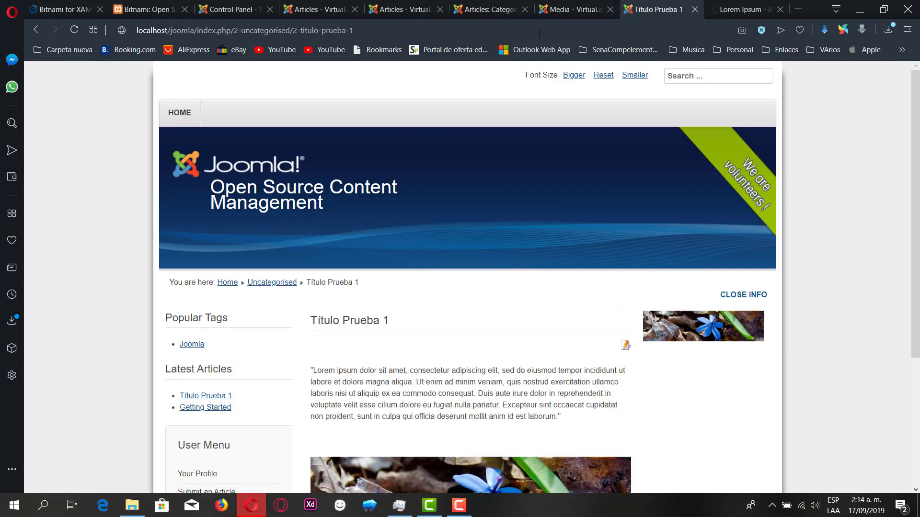
- Examine the folders and image files in the administration's Media manager
click(572, 10)
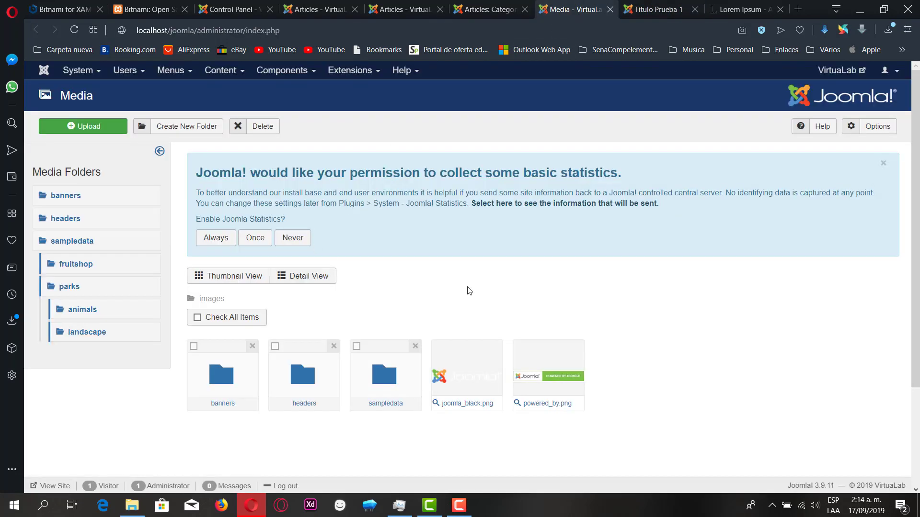
scroll(469, 291, down, 1)
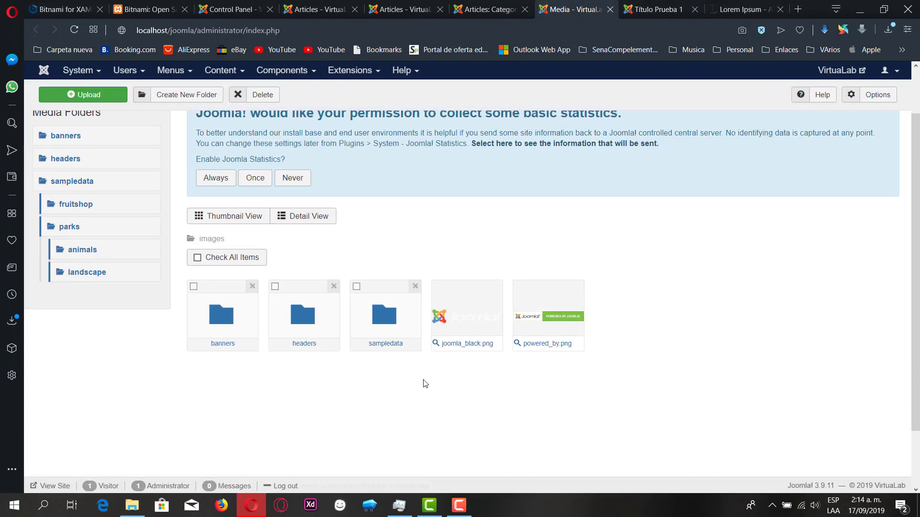
scroll(450, 389, down, 1)
scroll(451, 390, up, 3)
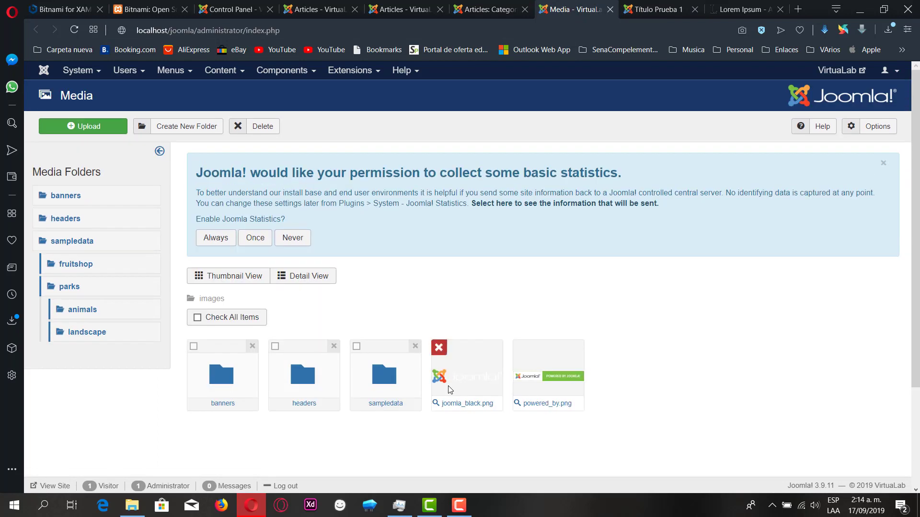
scroll(449, 390, down, 1)
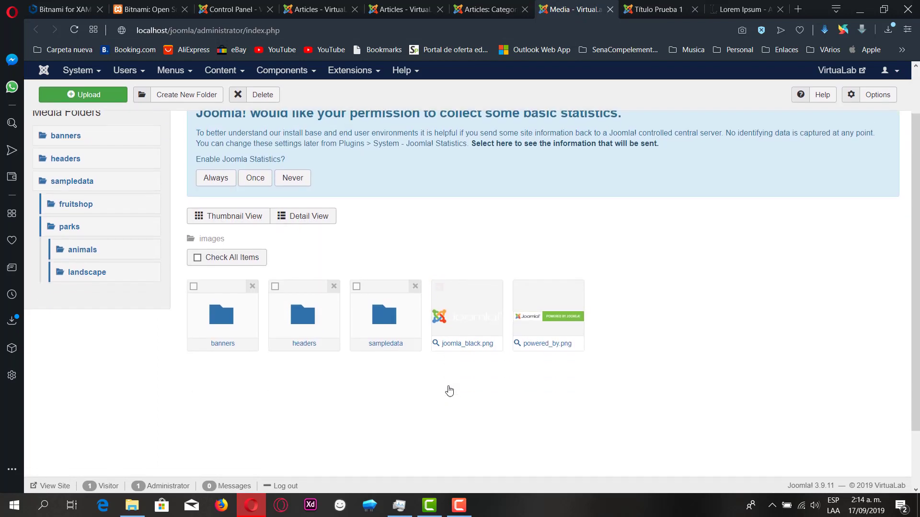
right_click(309, 397)
click(263, 398)
click(194, 286)
click(194, 287)
scroll(343, 394, down, 1)
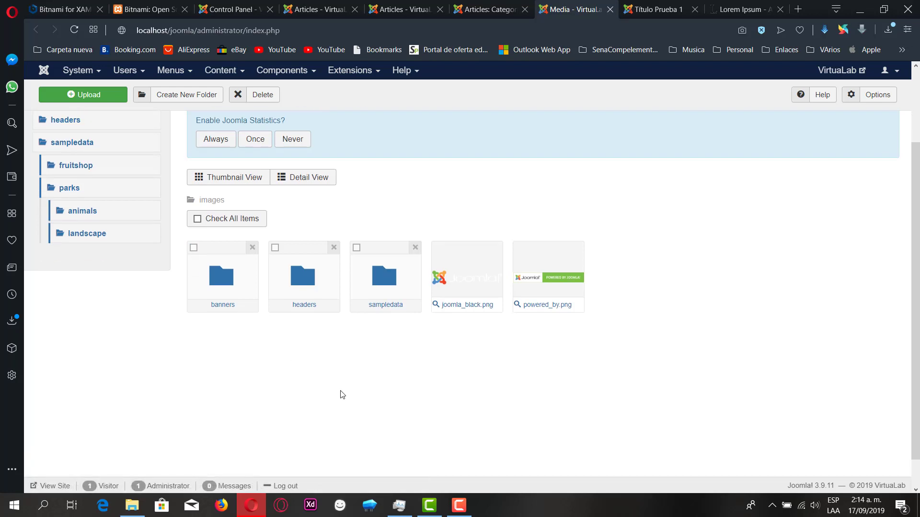
scroll(342, 394, up, 2)
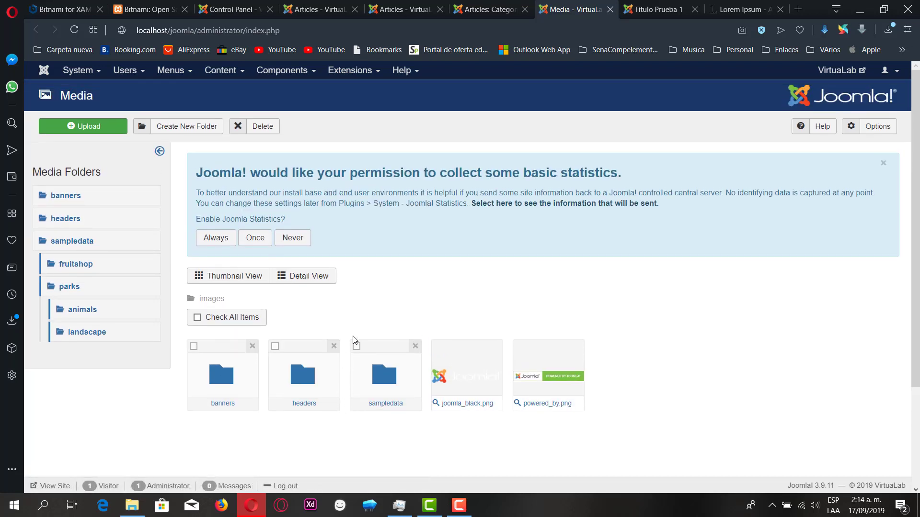
- Create a new media folder named "Imagenes" inside the images folder
click(188, 126)
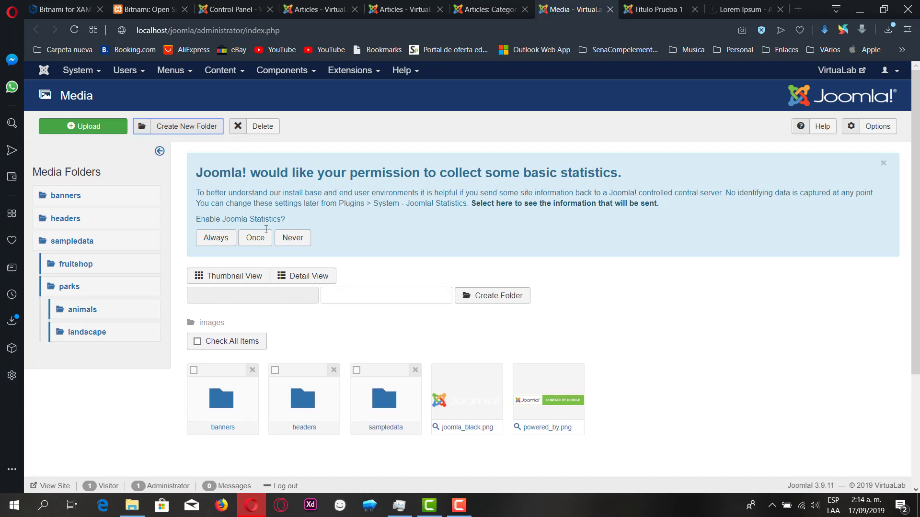
click(385, 294)
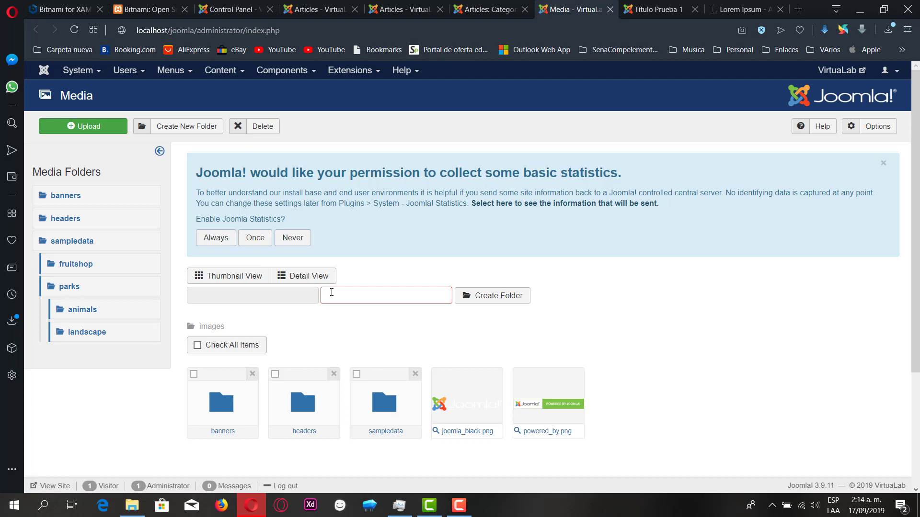
text(In)
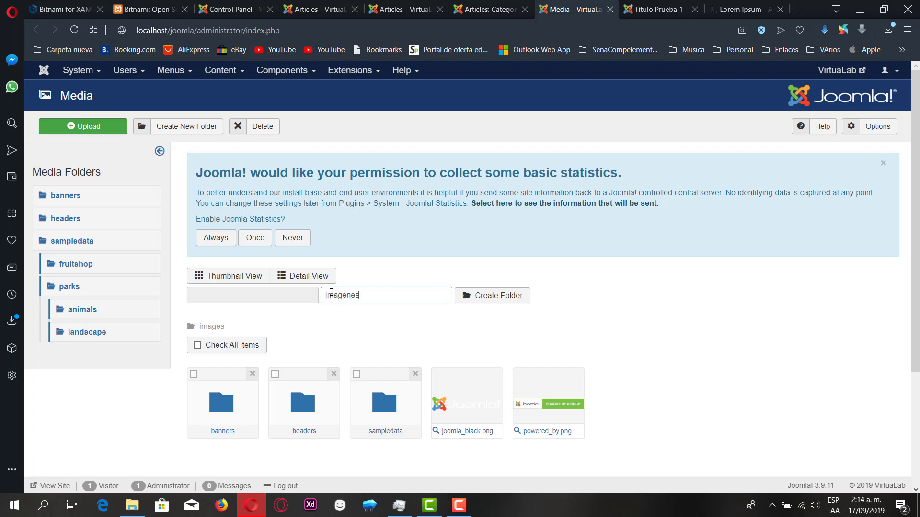
click(526, 301)
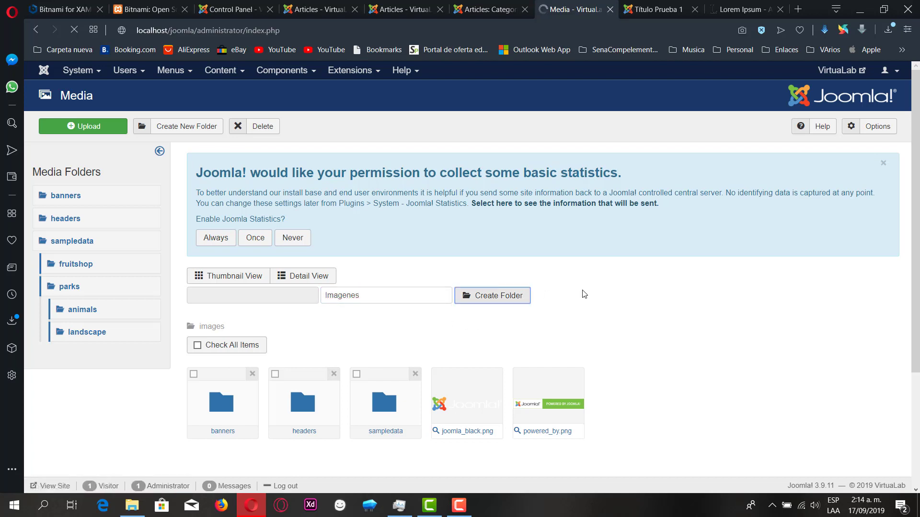
scroll(508, 313, down, 3)
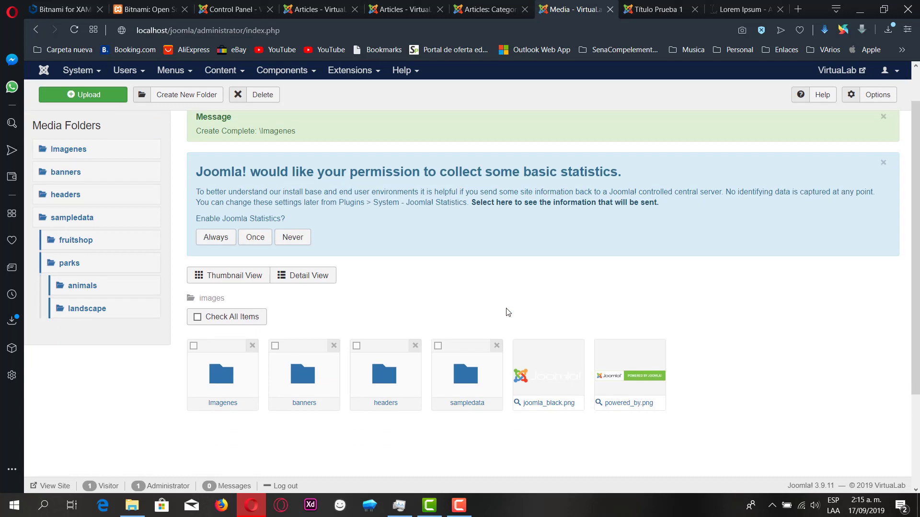
- Look inside the Imagenes folder, return to the parent images folder, and reopen Imagenes
click(223, 327)
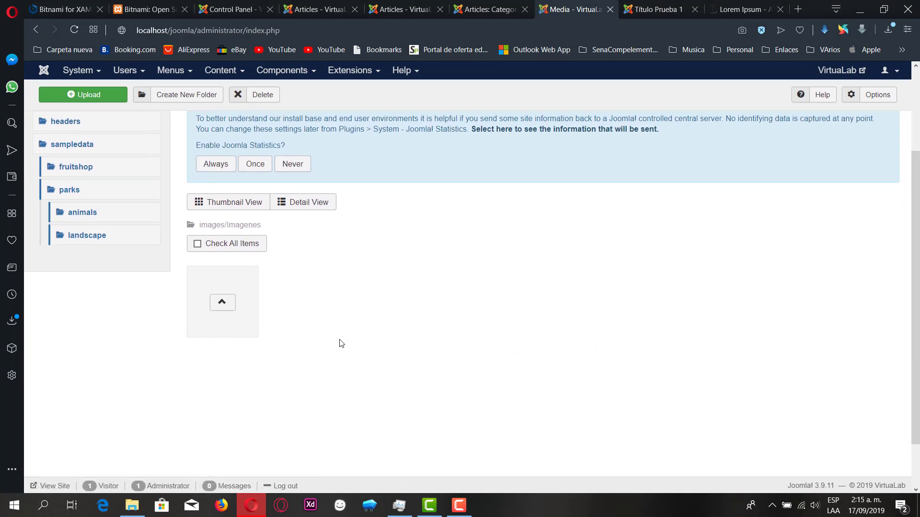
click(223, 304)
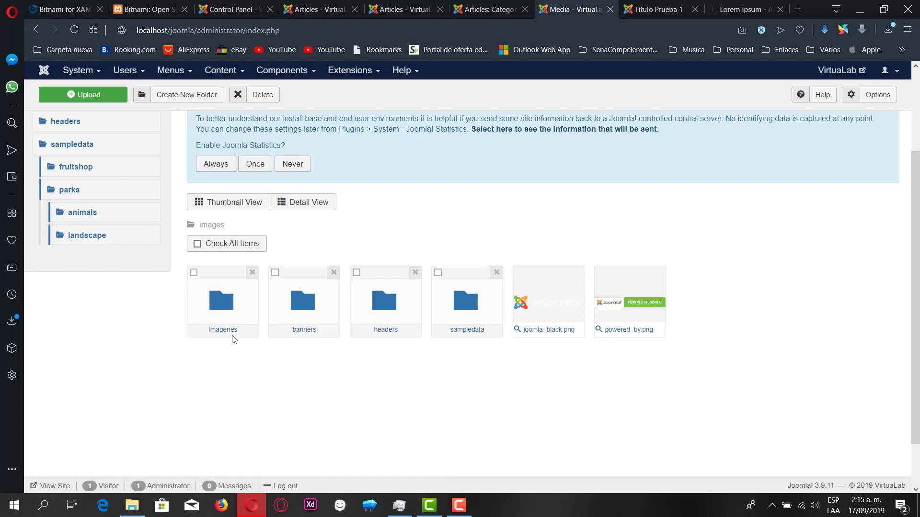
scroll(384, 232, up, 3)
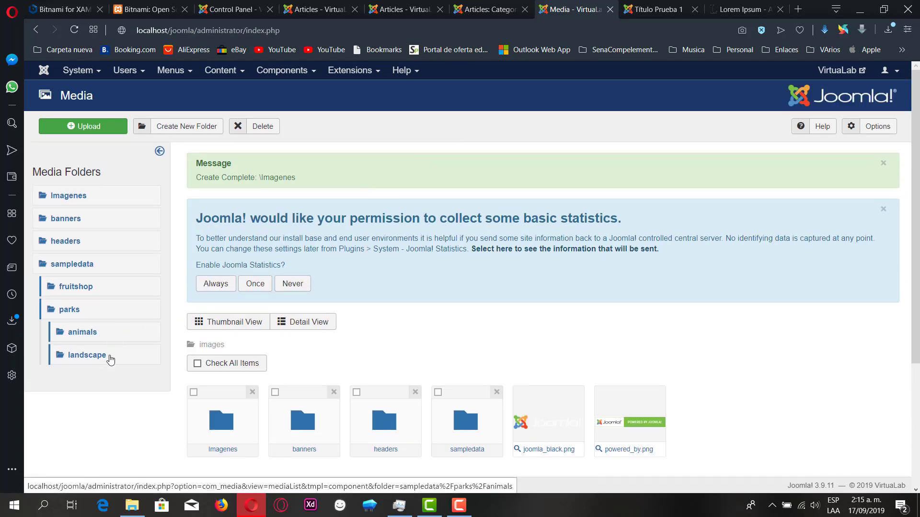
click(213, 426)
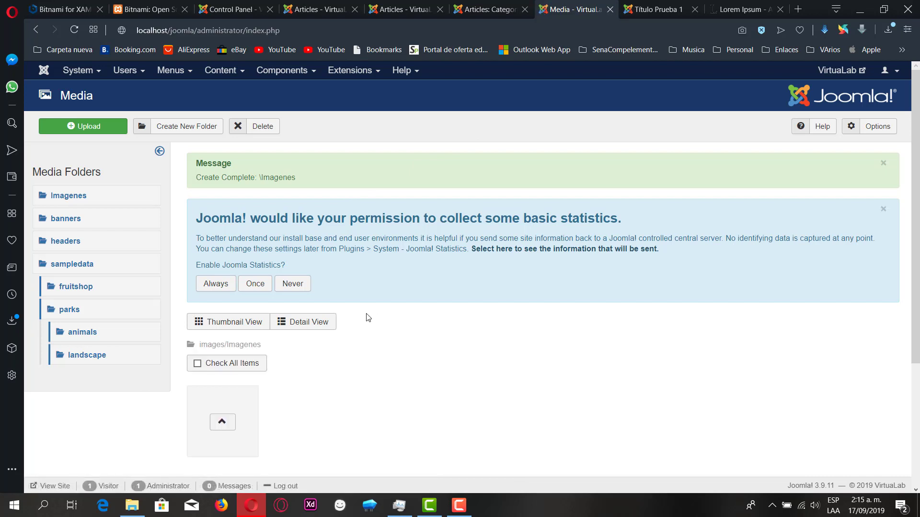
- Begin a file upload to the Imagenes folder and browse to the 4monsters/TransitoRenderMesa folder in Dropbox
click(82, 129)
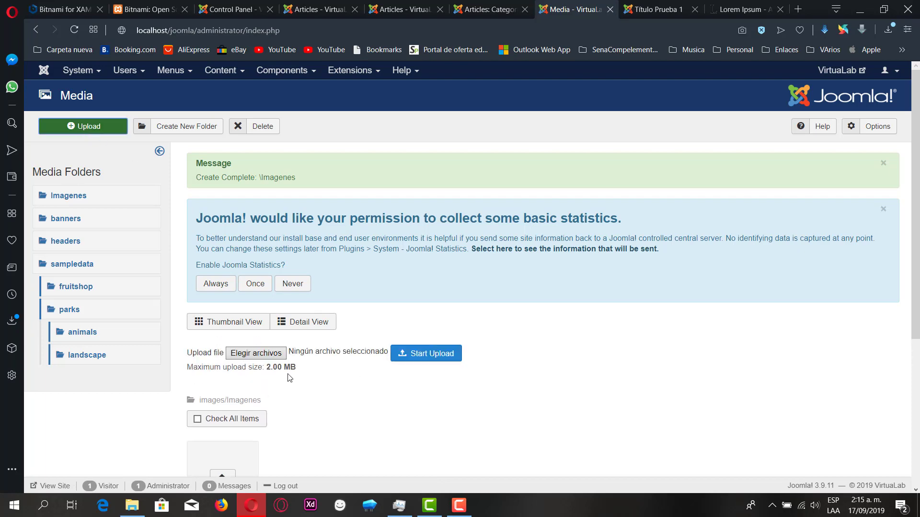
click(261, 356)
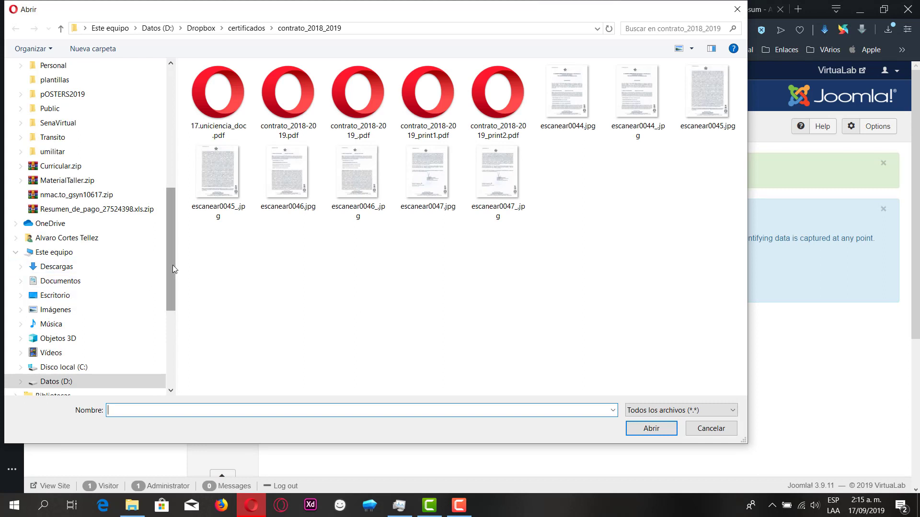
drag(172, 266, 174, 294)
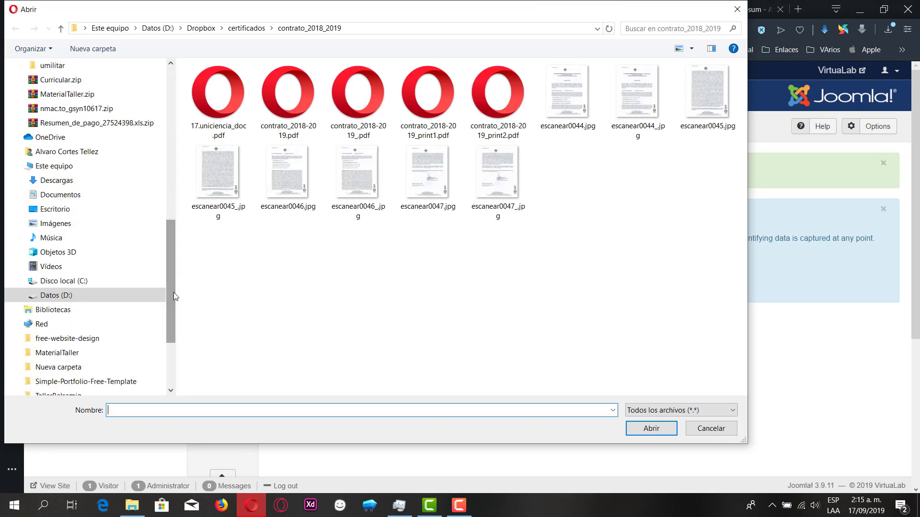
scroll(148, 238, up, 6)
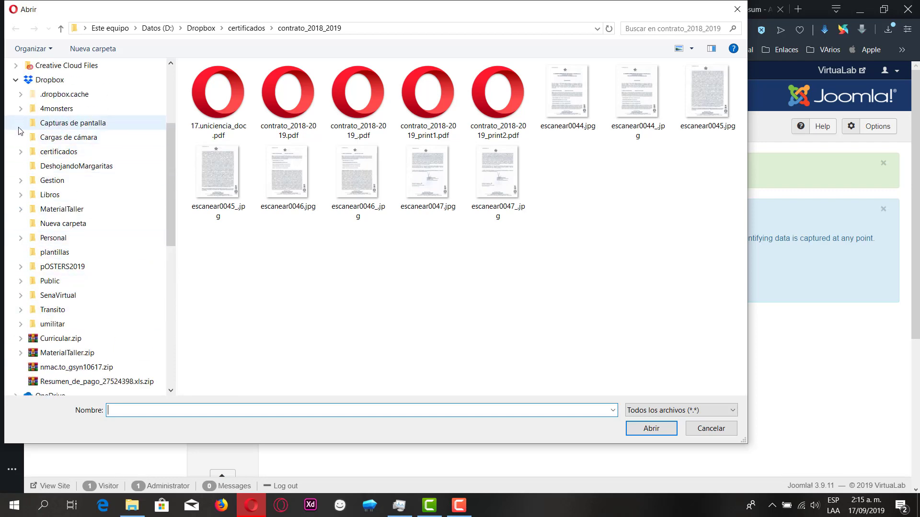
click(20, 108)
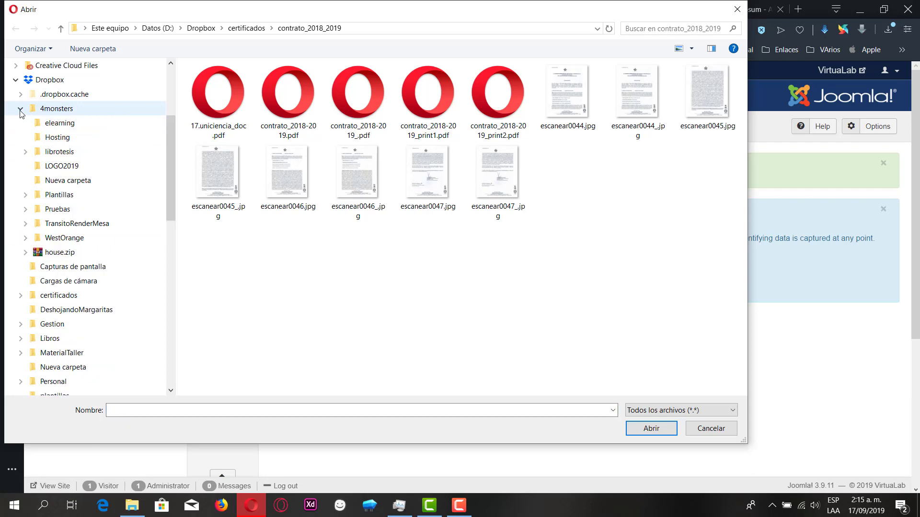
click(25, 224)
click(61, 225)
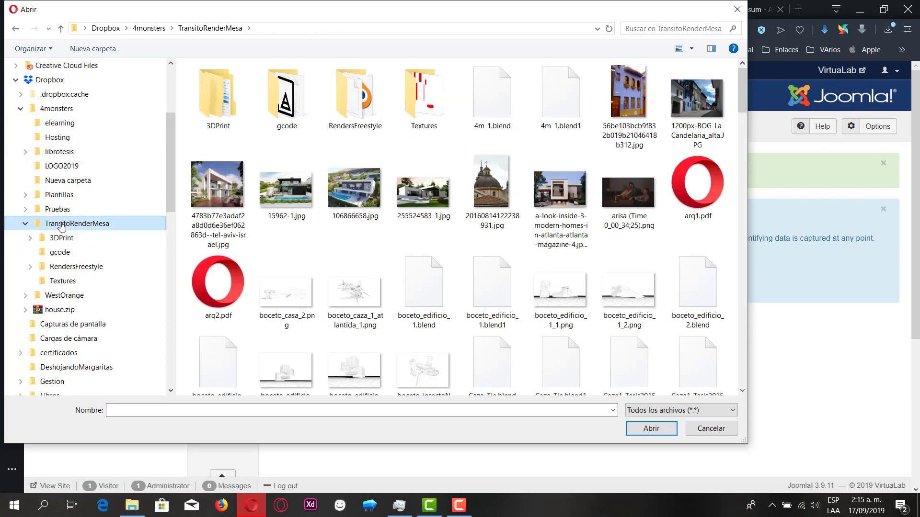
- Try to upload the image 20160814122238931.jpg to the Imagenes media folder
click(472, 190)
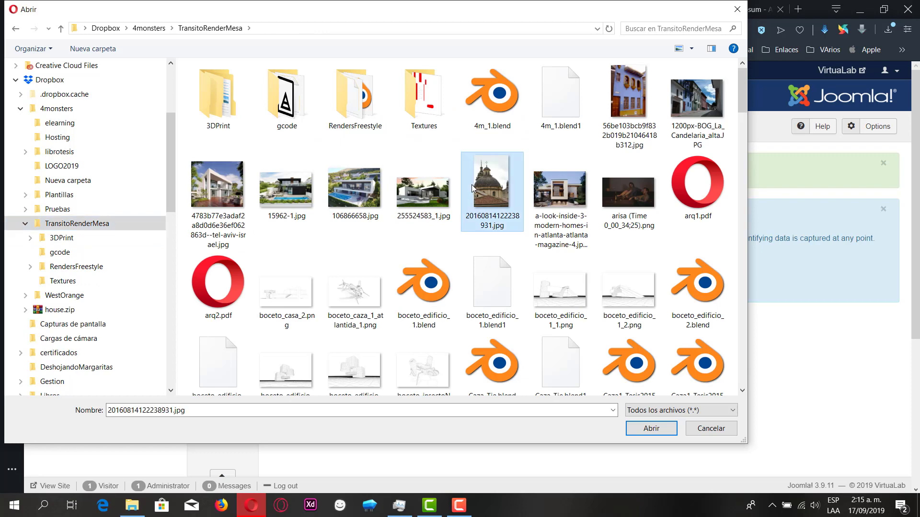
click(631, 428)
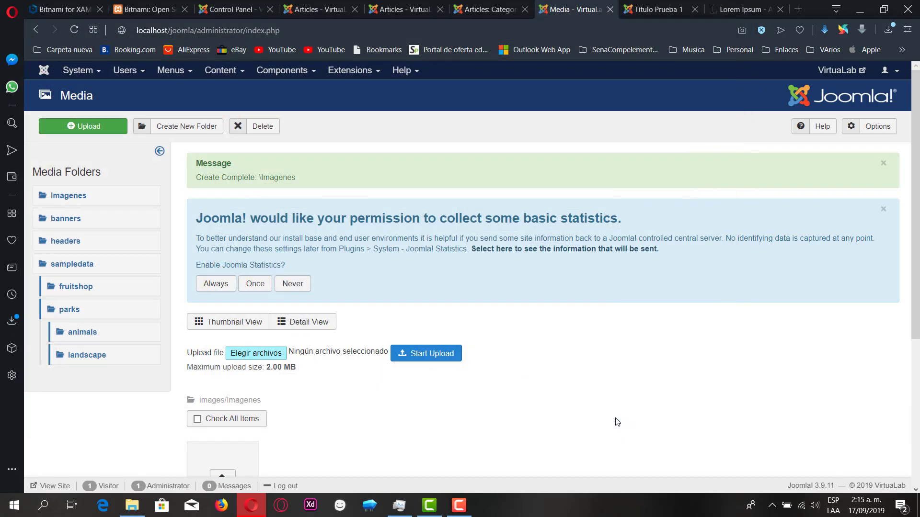
scroll(557, 376, down, 3)
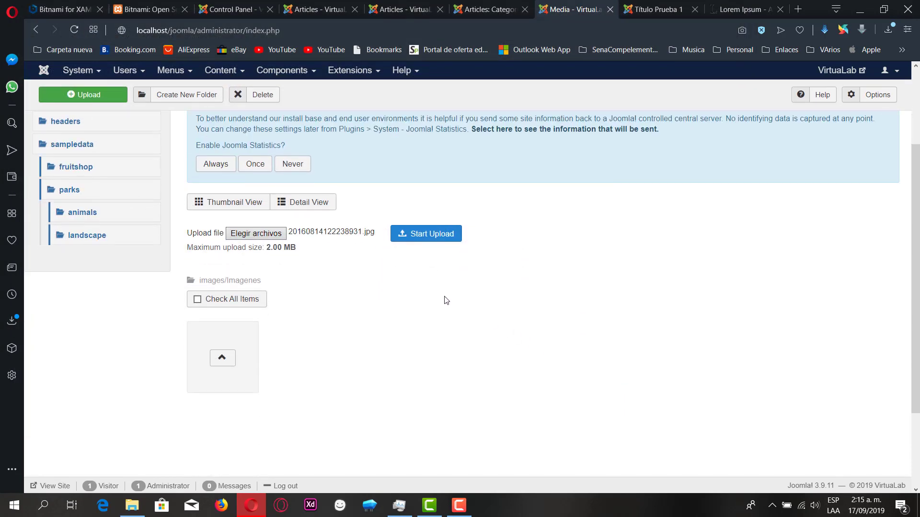
click(426, 234)
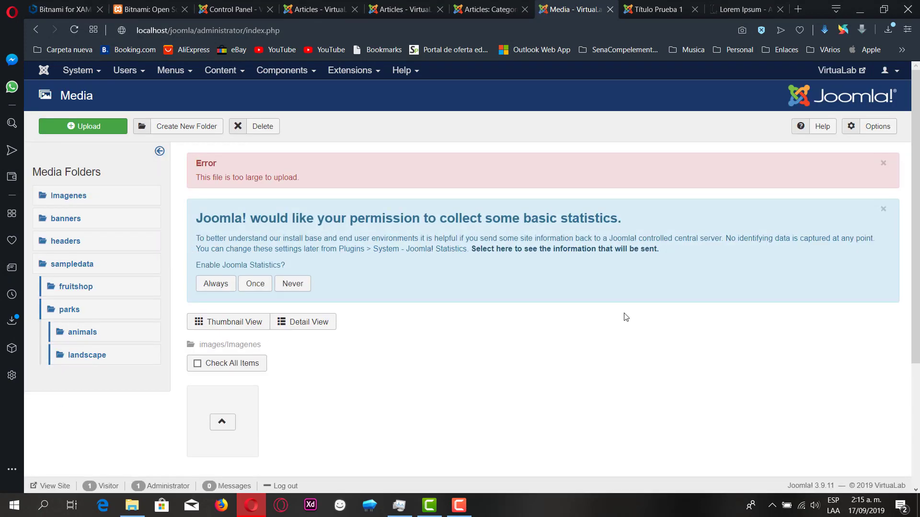
scroll(625, 317, down, 3)
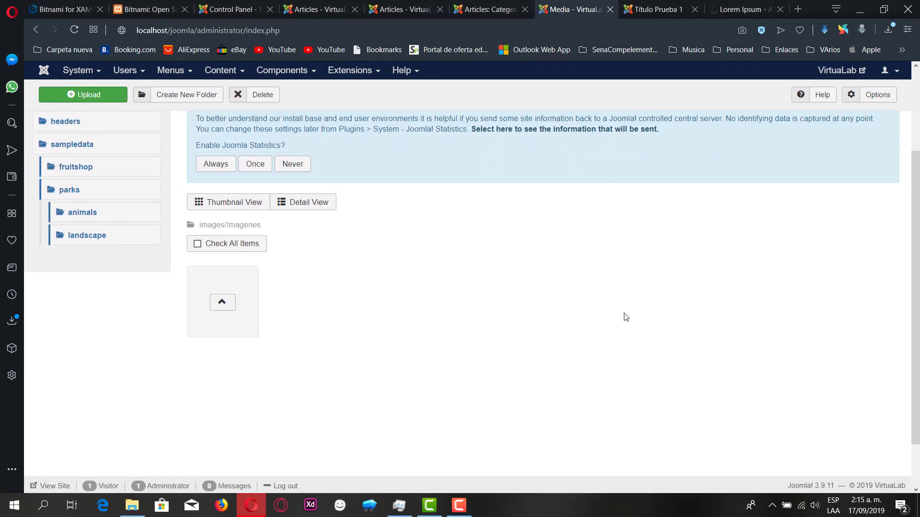
scroll(626, 317, up, 2)
scroll(626, 317, up, 2)
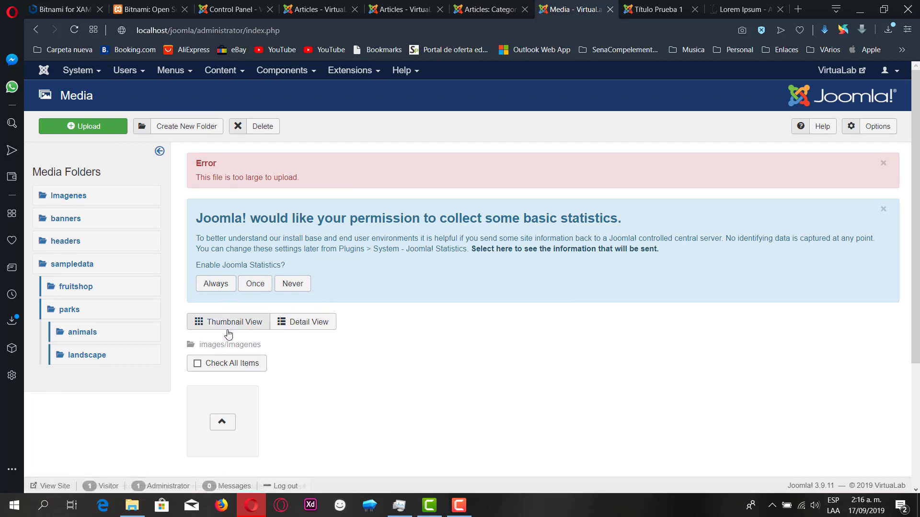
- Begin another upload to Imagenes and examine the sizes of the files in TransitoRenderMesa using different file views
click(118, 129)
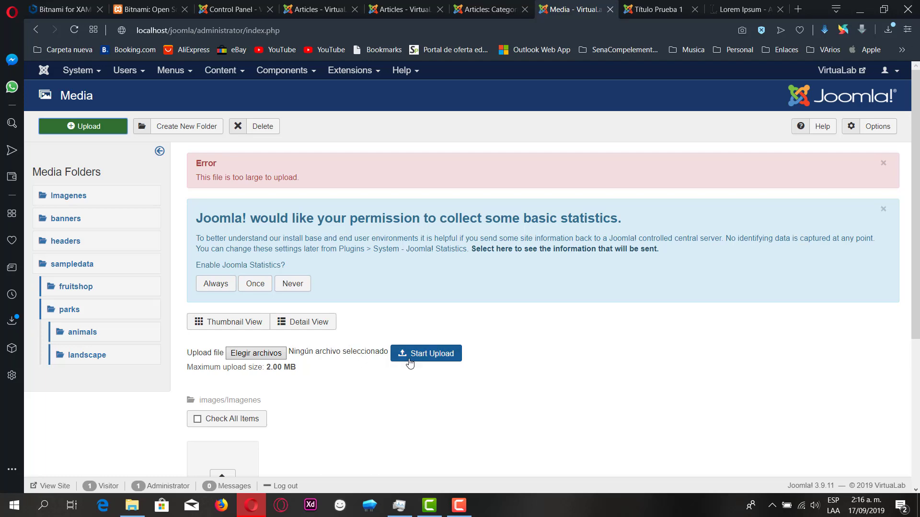
click(236, 355)
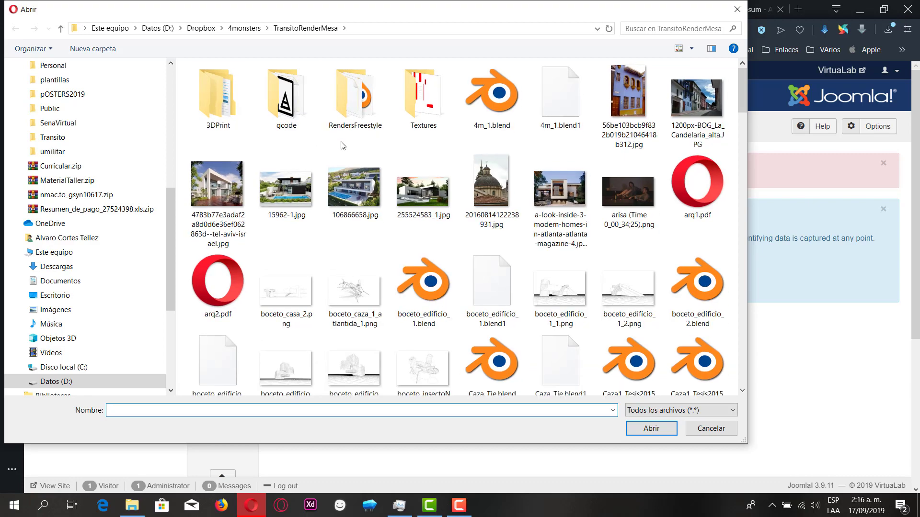
ctrl+scroll(342, 146, down, 4)
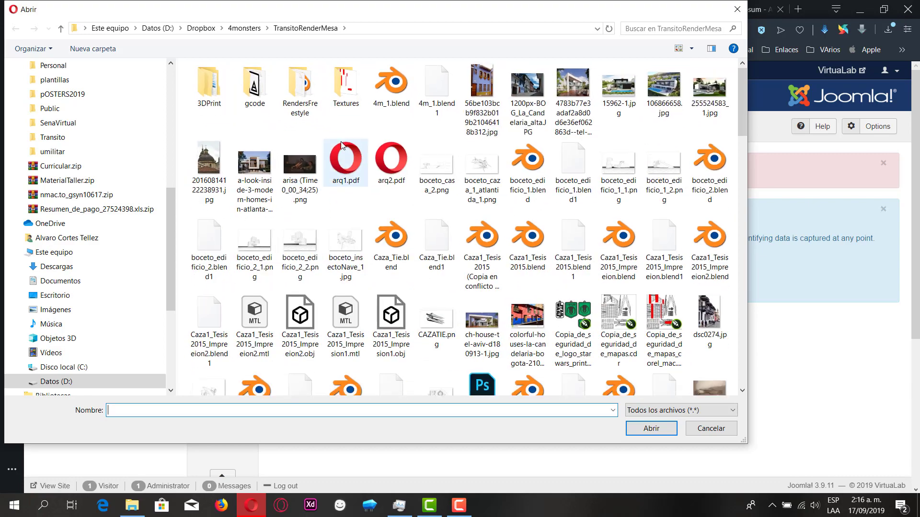
ctrl+scroll(343, 146, down, 1)
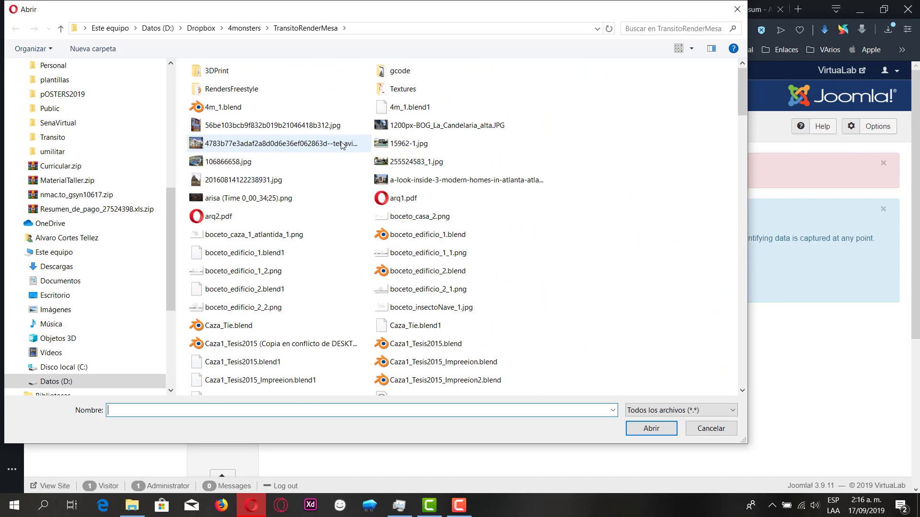
ctrl+scroll(342, 145, down, 4)
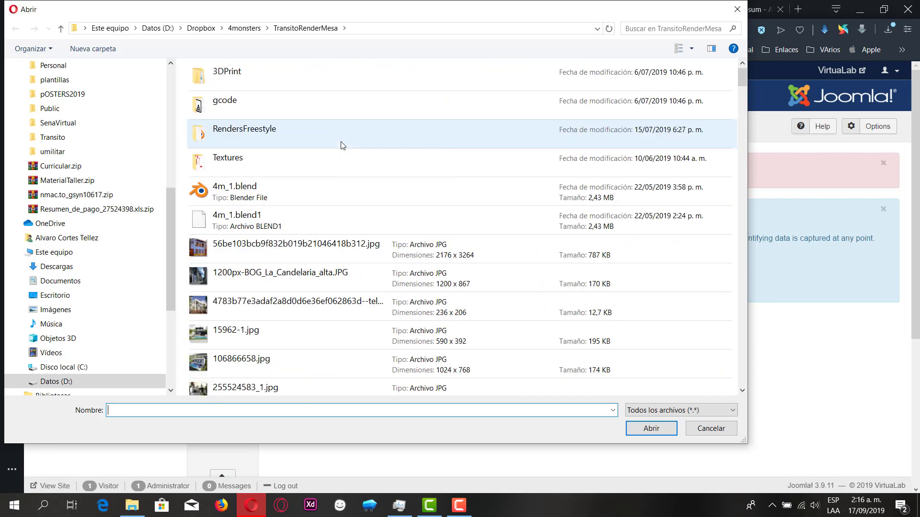
ctrl+scroll(342, 145, up, 1)
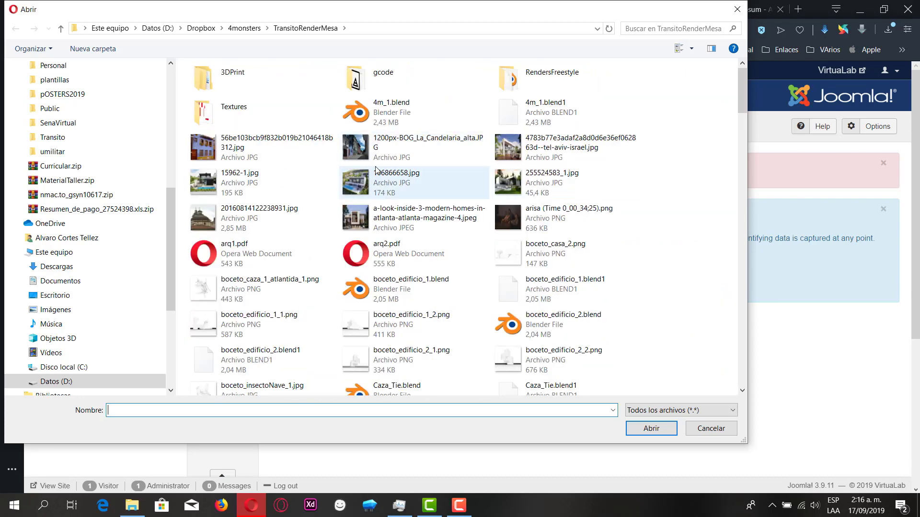
ctrl+scroll(376, 166, up, 1)
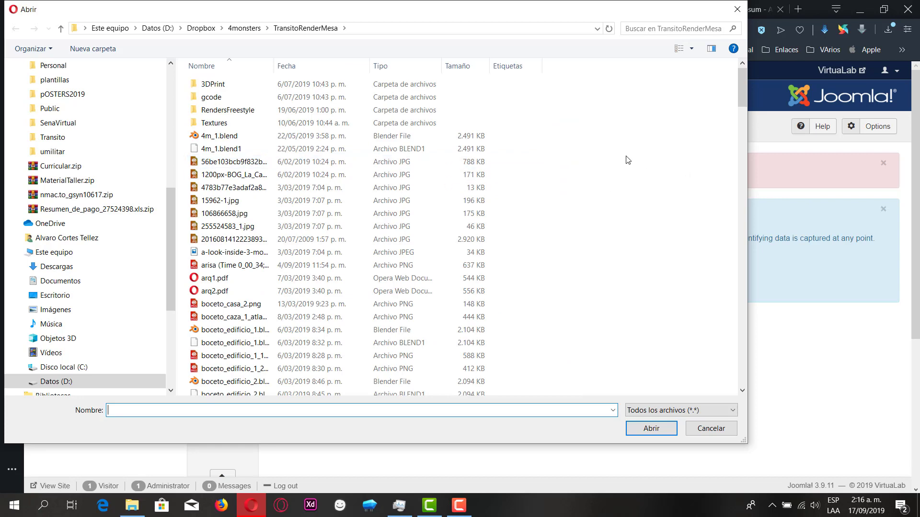
ctrl+scroll(627, 160, down, 1)
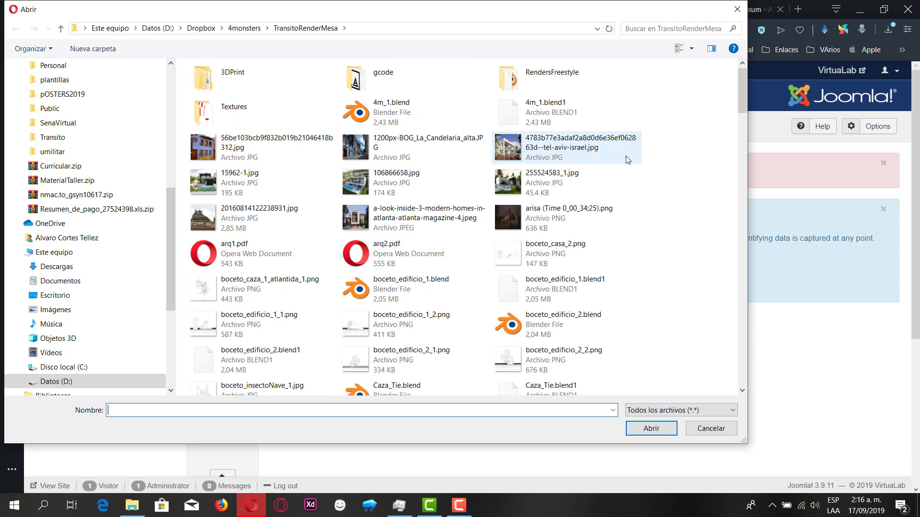
ctrl+scroll(627, 160, up, 1)
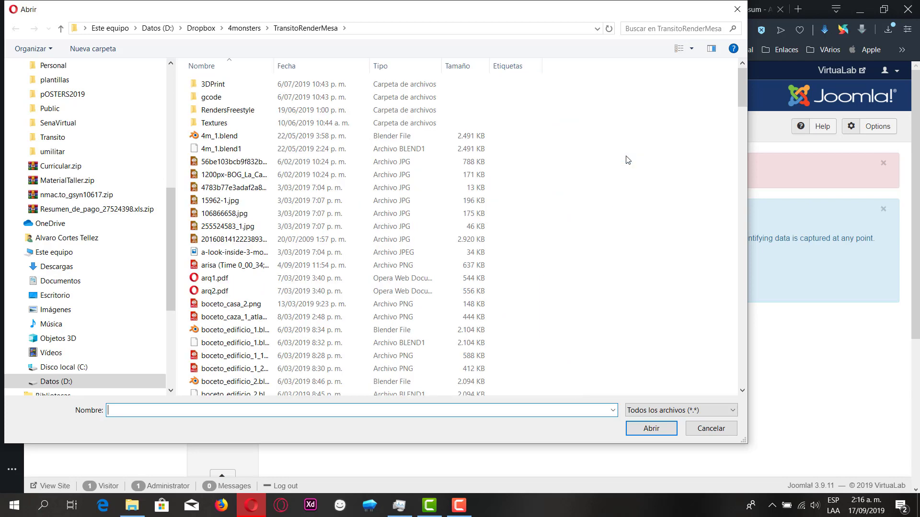
scroll(628, 160, down, 1)
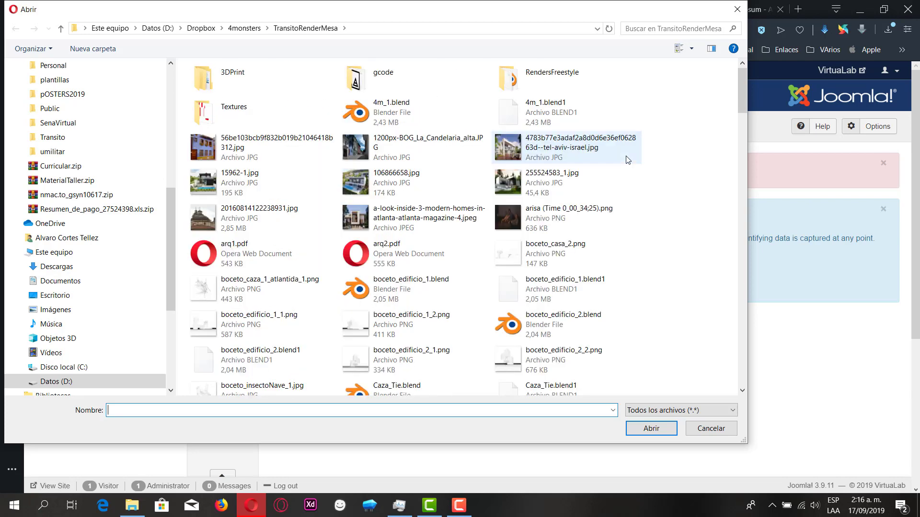
ctrl+scroll(628, 160, up, 1)
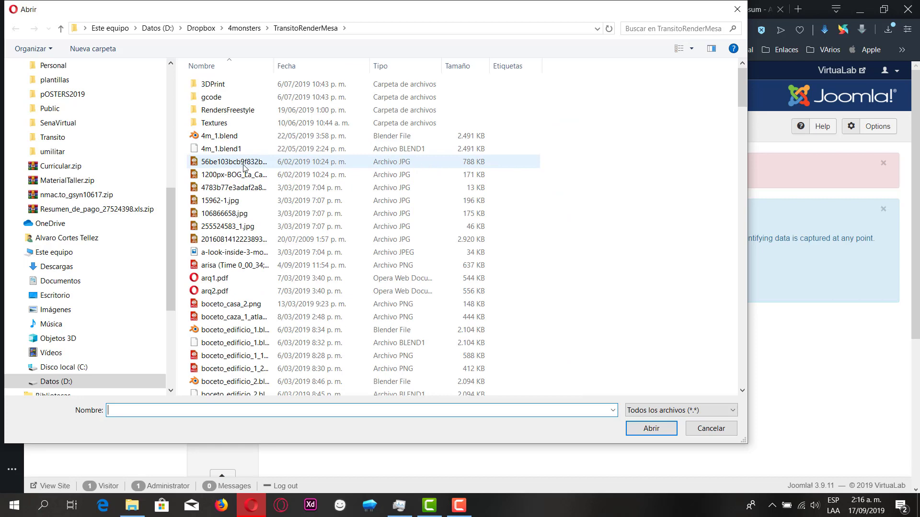
ctrl+scroll(244, 168, up, 1)
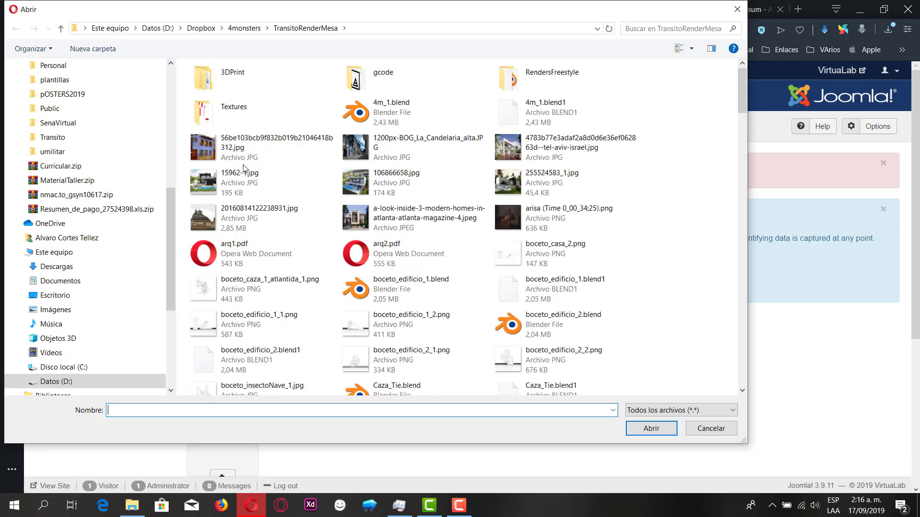
ctrl+scroll(244, 168, up, 2)
- Upload the image 56be103bcb9f832b019b21046418b312.jpg to the Imagenes media folder
click(245, 143)
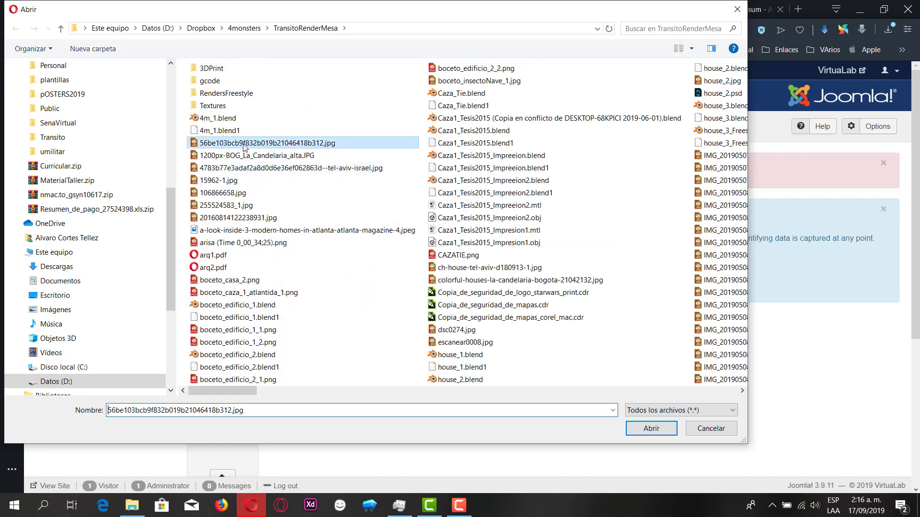
click(643, 429)
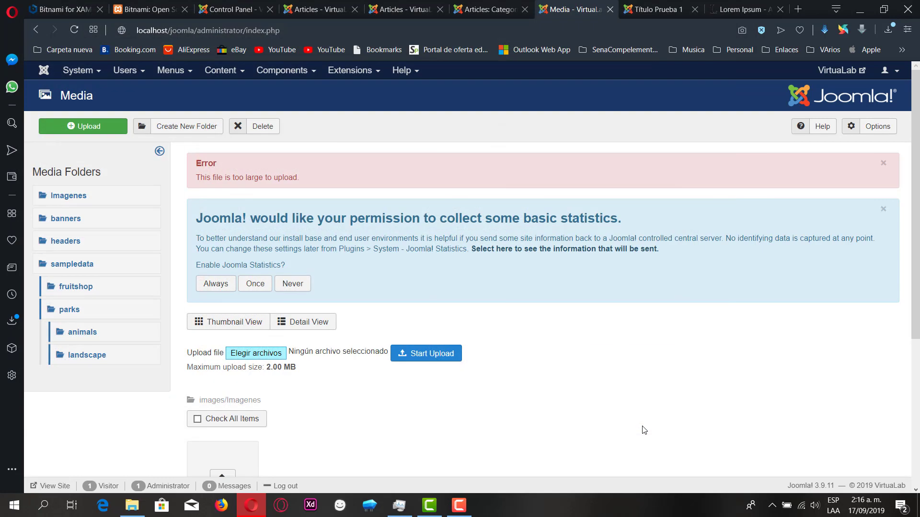
click(434, 358)
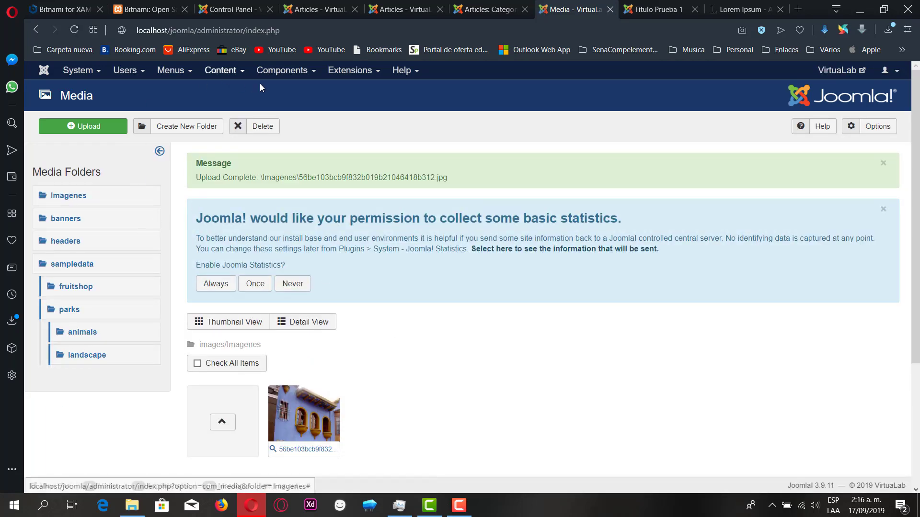
- Look at the site's article list, return to the article categories, and reload the page
click(495, 11)
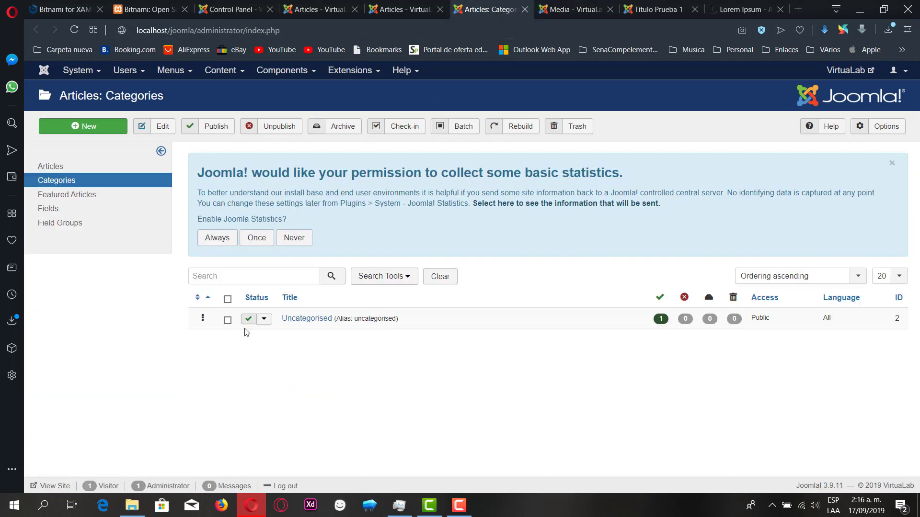
click(51, 168)
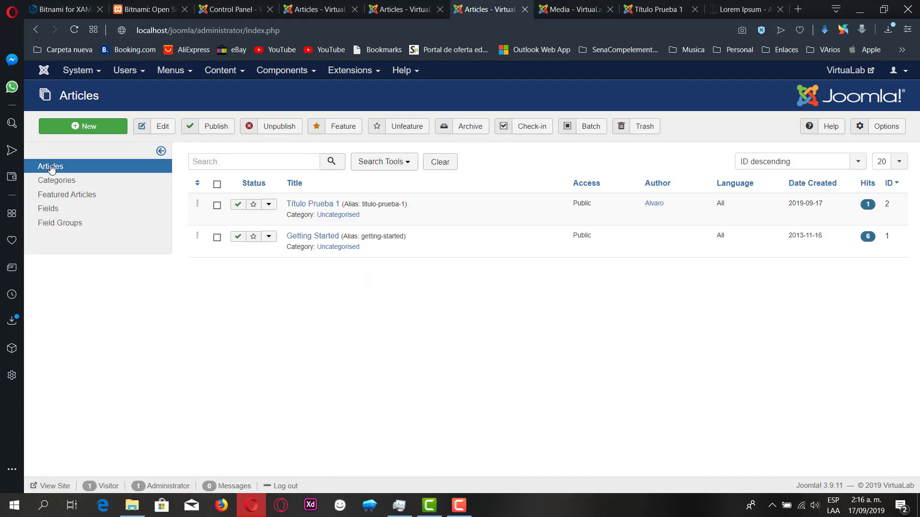
click(61, 184)
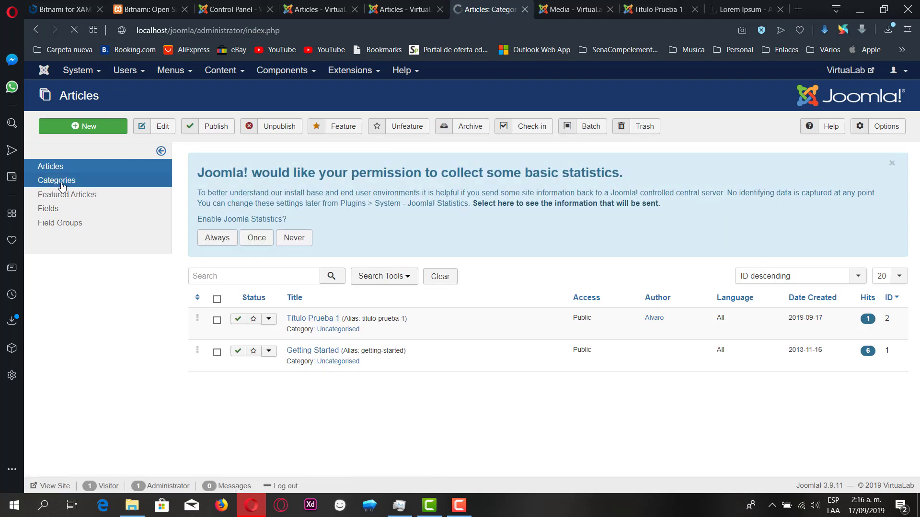
click(74, 31)
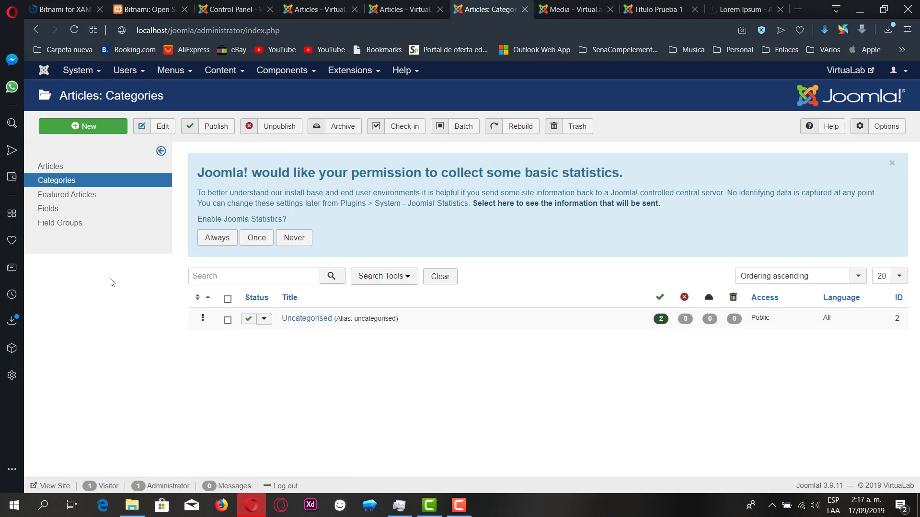
- Open the Título Prueba 1 article from the article list for editing
click(50, 167)
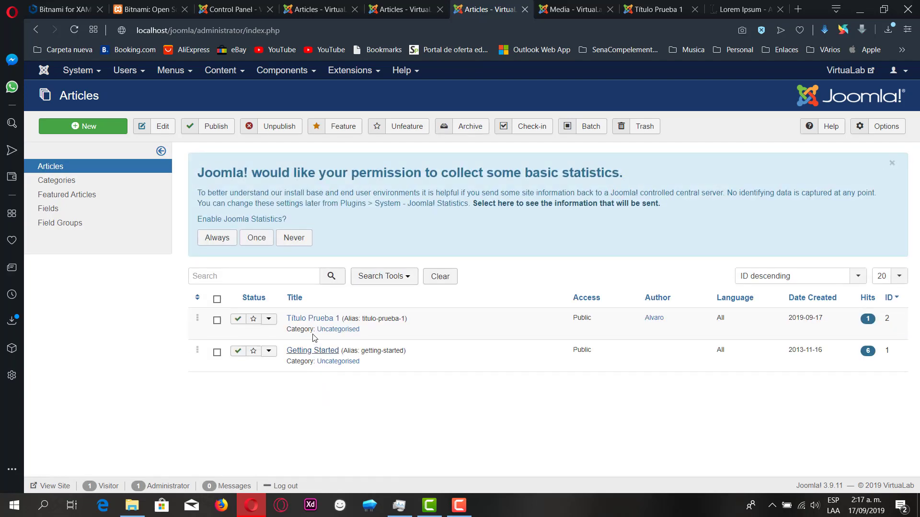
click(312, 324)
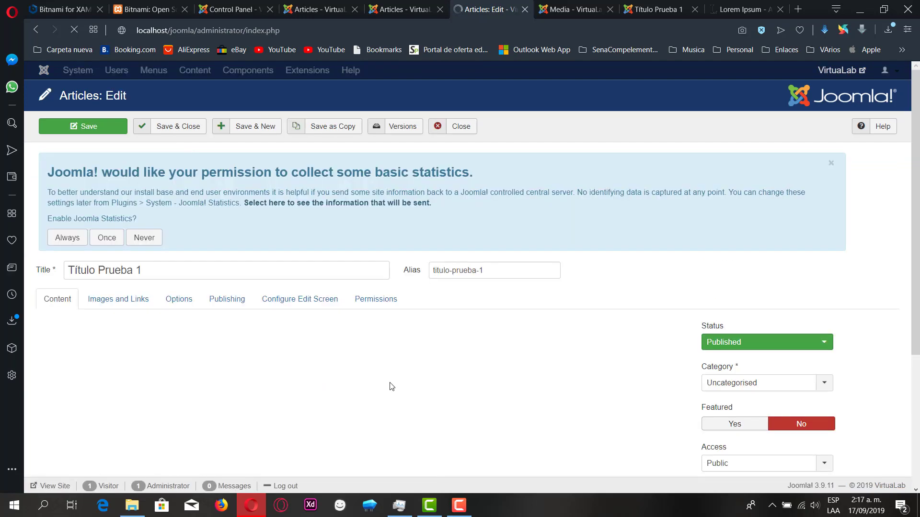
scroll(389, 382, down, 4)
- Add a new line below the flower image in the article text
click(483, 379)
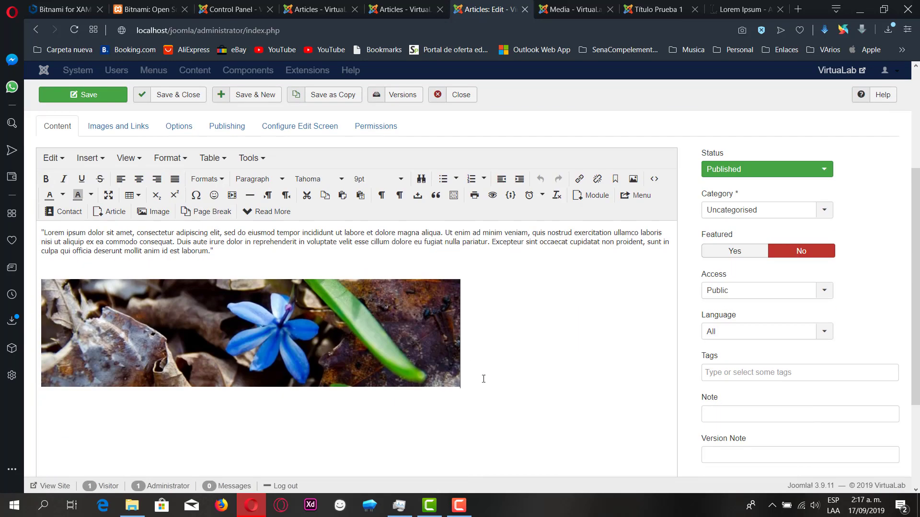
key(Return)
click(157, 212)
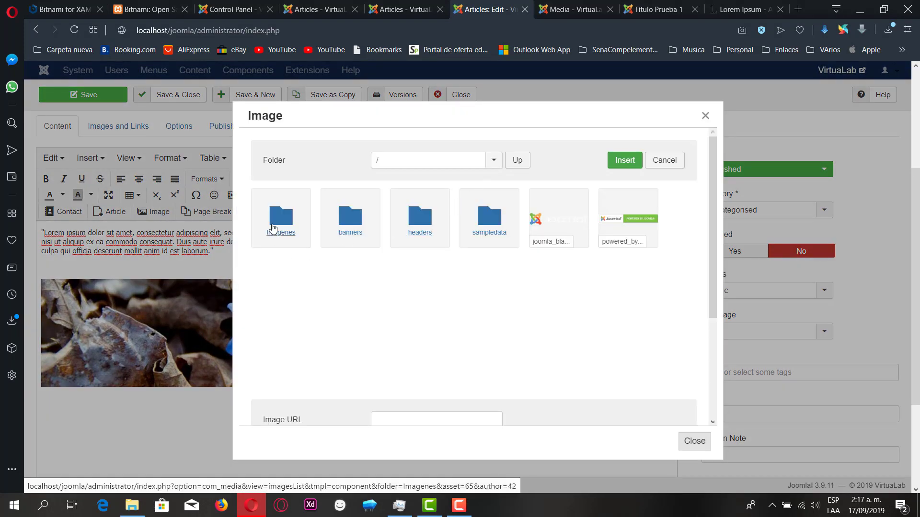
click(273, 228)
click(288, 240)
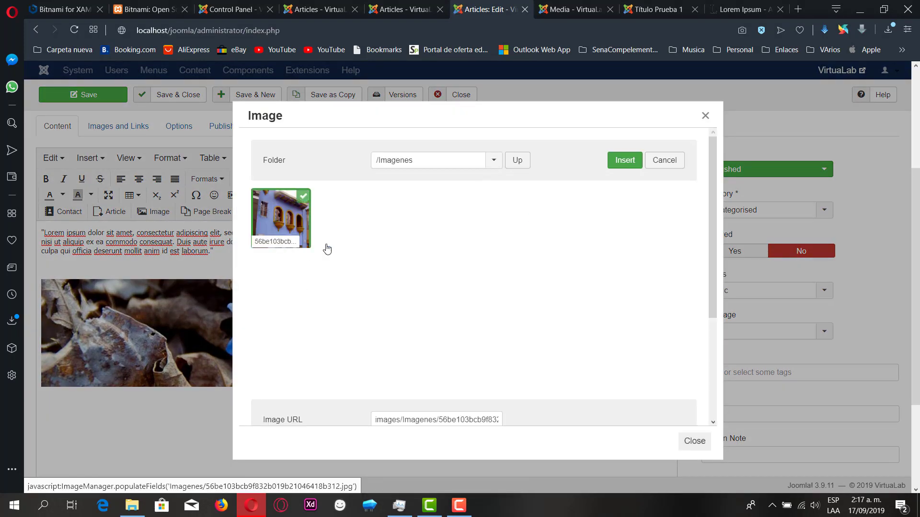
click(694, 441)
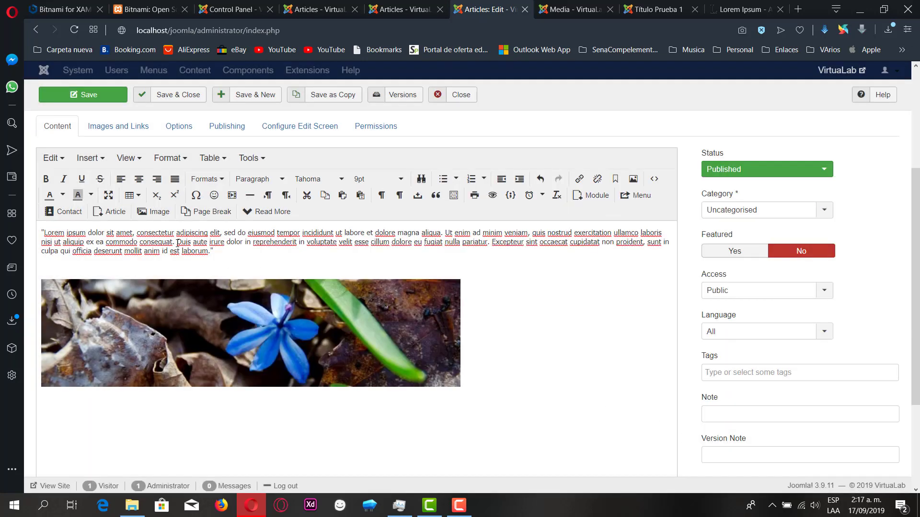
- Insert the image 56be103bcb9f832b019b21046418b312.jpg from the Imagenes media folder below the flower image
click(155, 211)
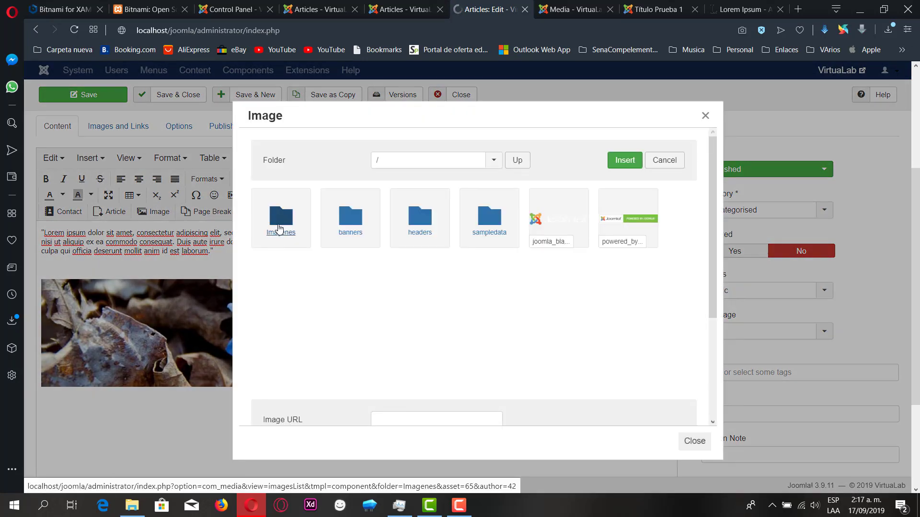
click(280, 228)
click(280, 218)
click(616, 165)
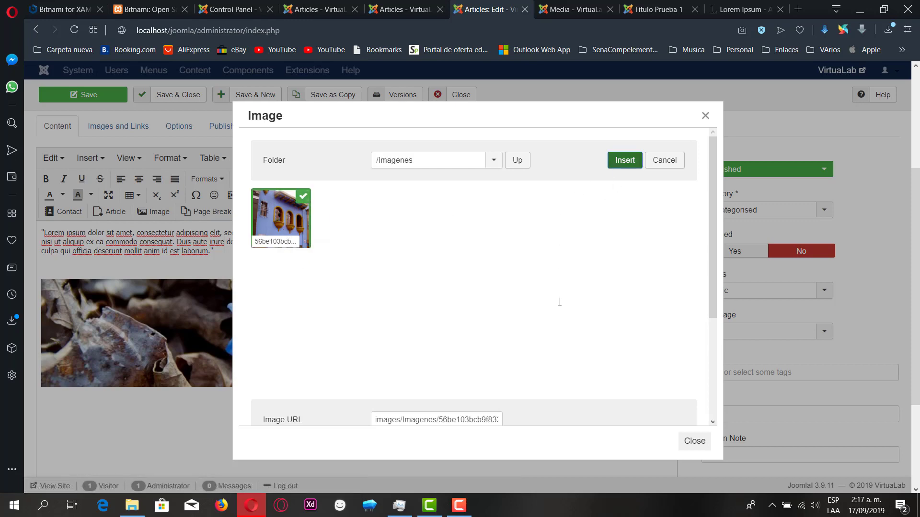
- Shrink the inserted building image to about the width of the flower image above it, and save and close the article
scroll(546, 307, down, 3)
click(533, 315)
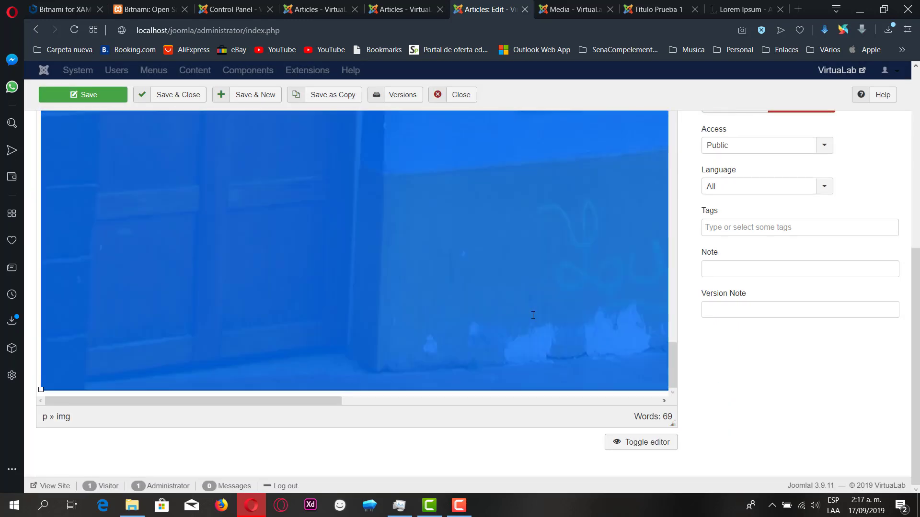
scroll(533, 315, up, 10)
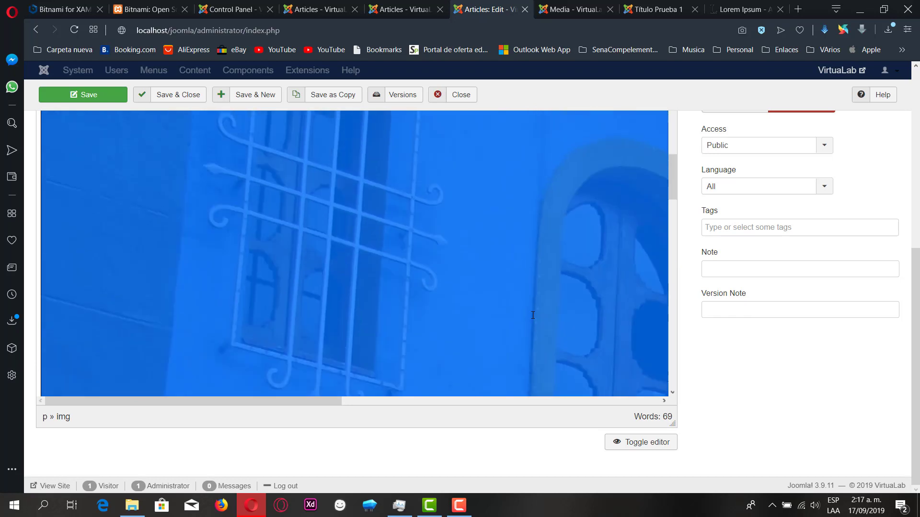
scroll(533, 315, up, 5)
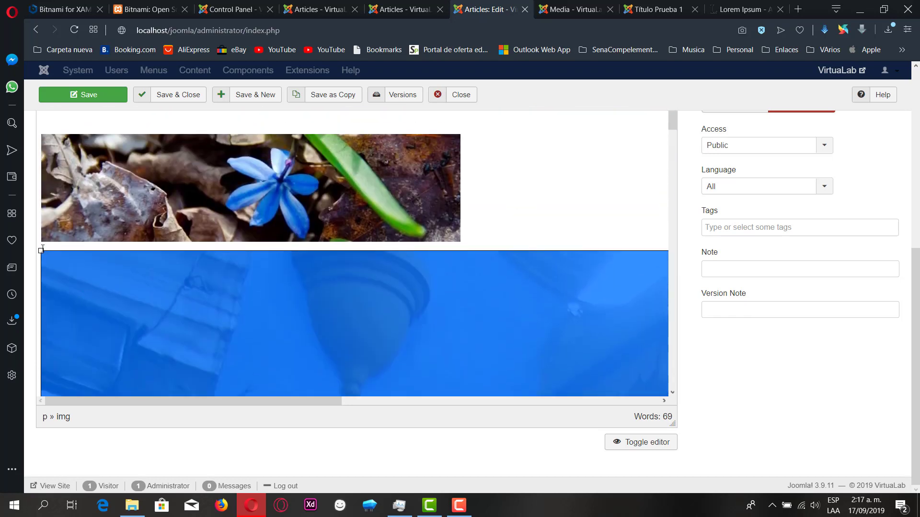
drag(41, 250, 187, 376)
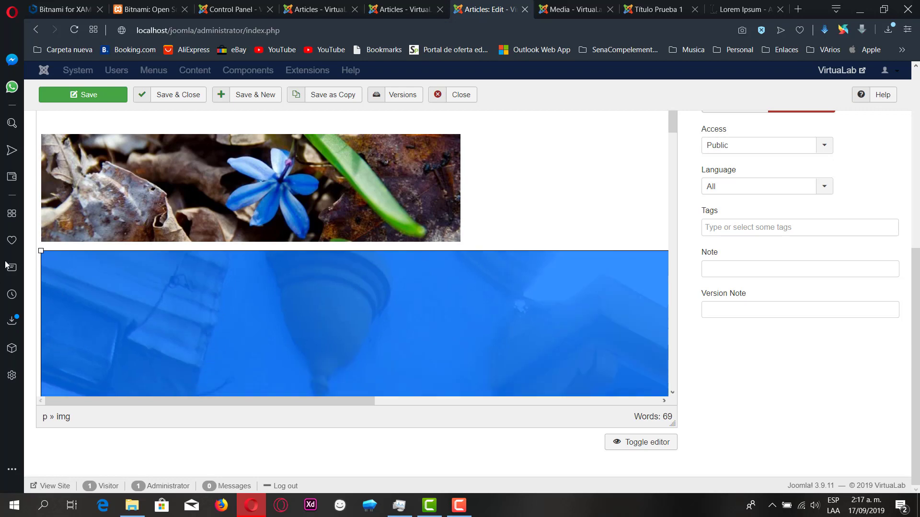
drag(40, 250, 190, 366)
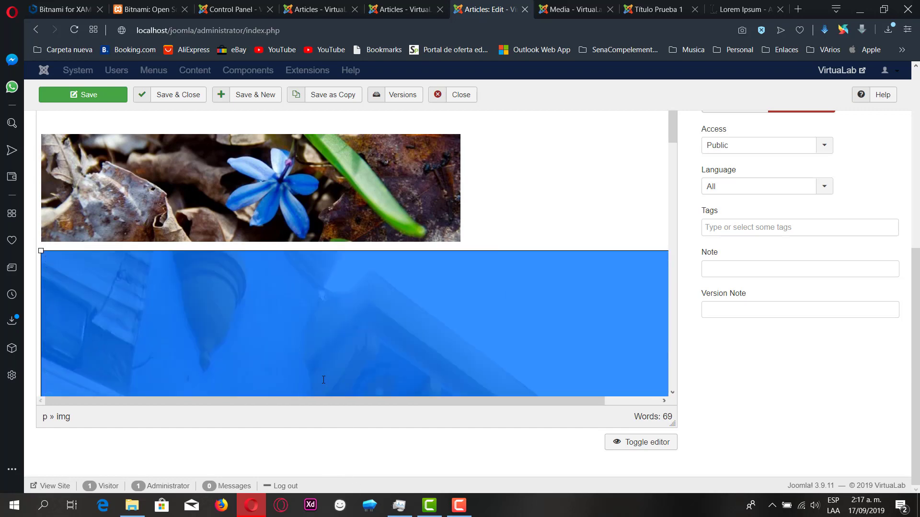
scroll(281, 332, down, 3)
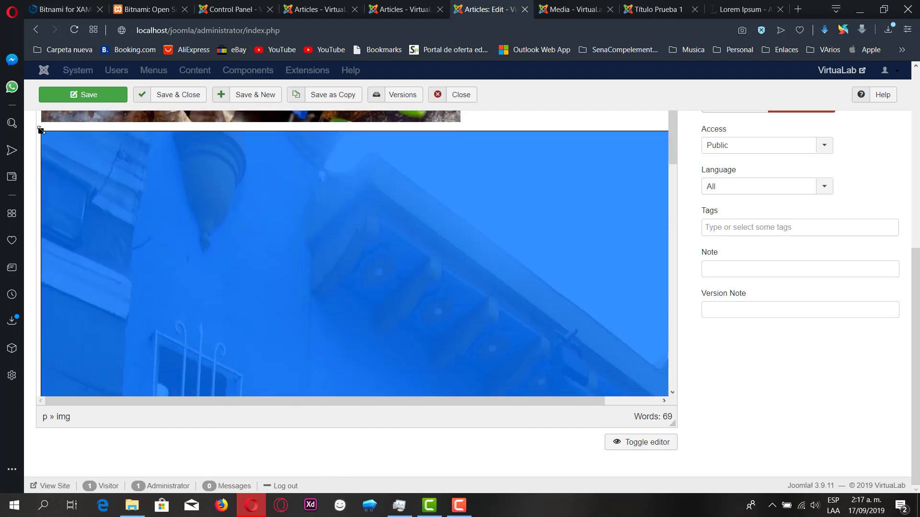
drag(41, 129, 342, 364)
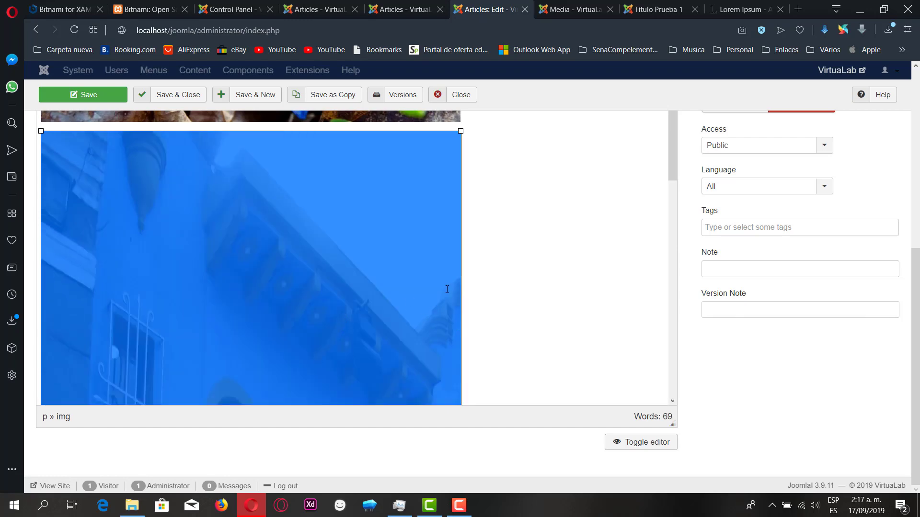
scroll(447, 289, down, 10)
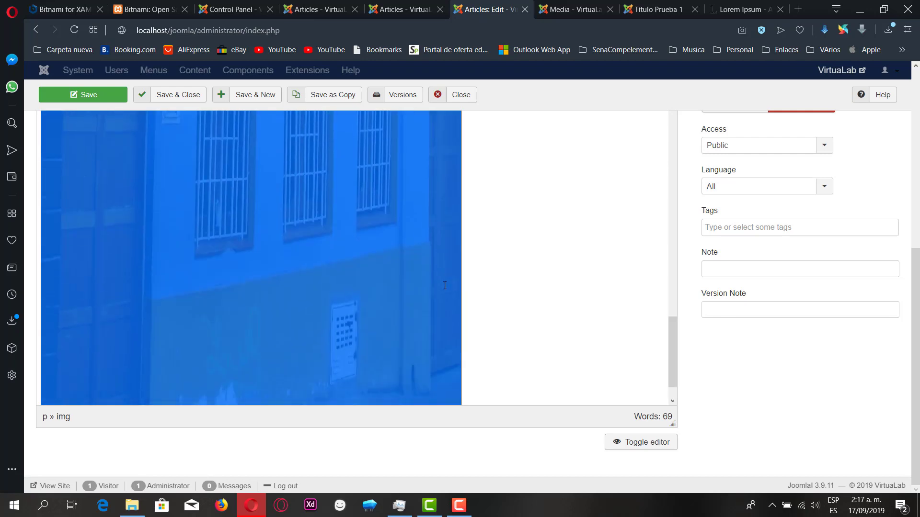
scroll(444, 285, up, 12)
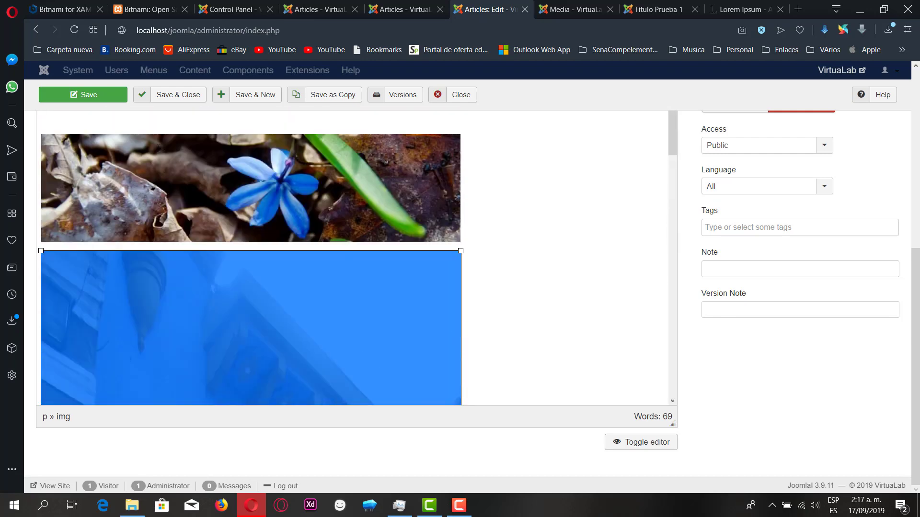
click(168, 94)
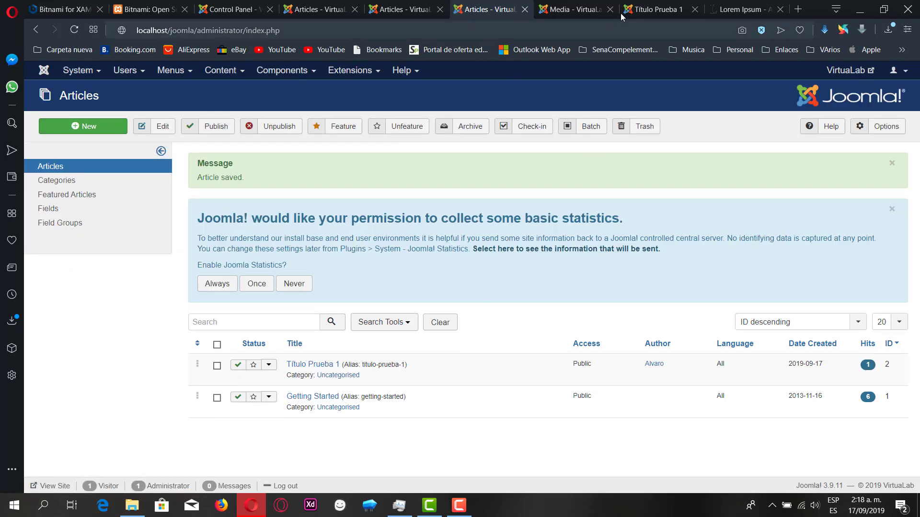
- Reload the published Título Prueba 1 page and examine how the inserted building image is displayed
click(732, 9)
click(656, 9)
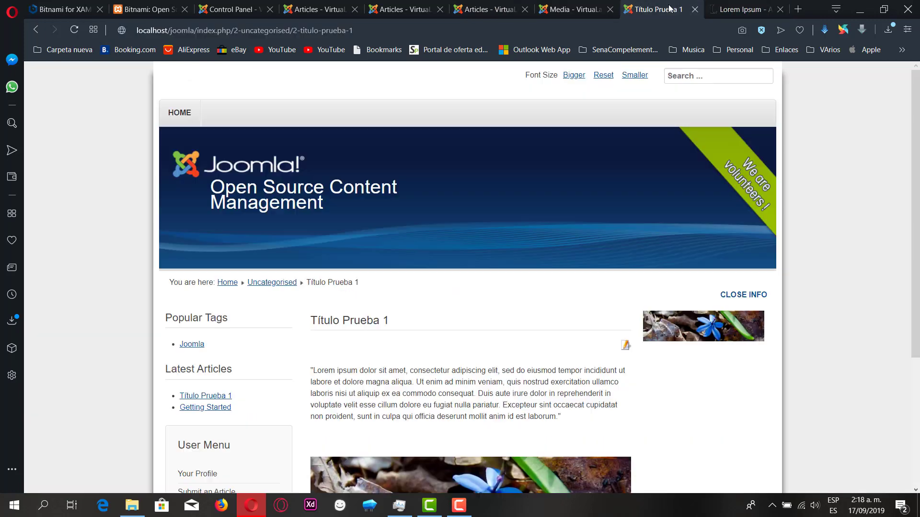
click(74, 30)
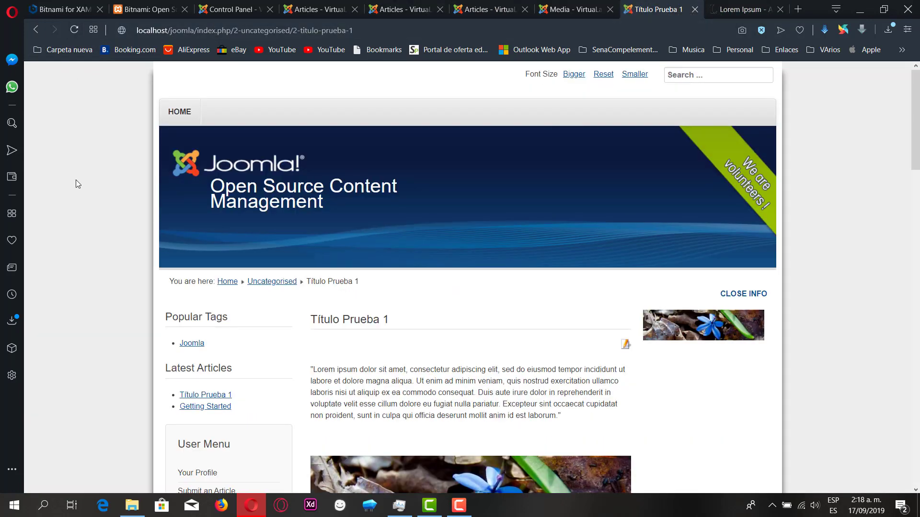
scroll(76, 179, down, 10)
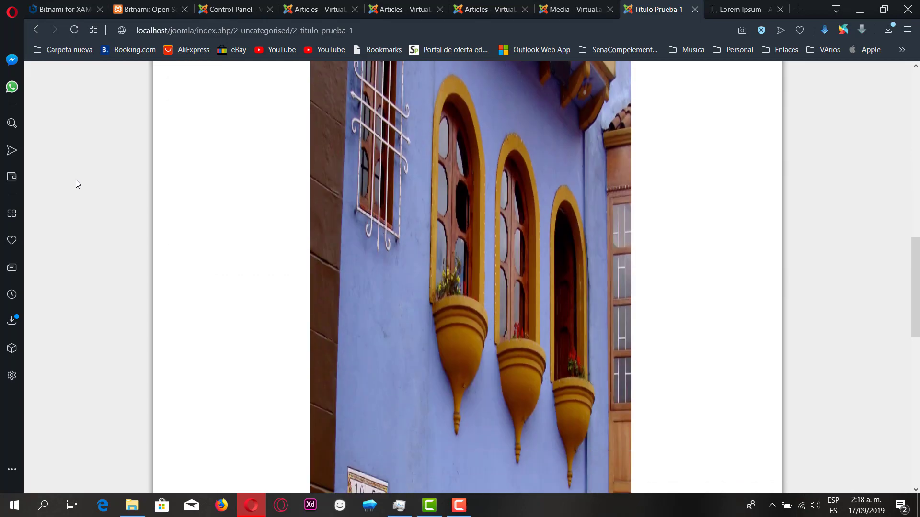
scroll(75, 180, down, 4)
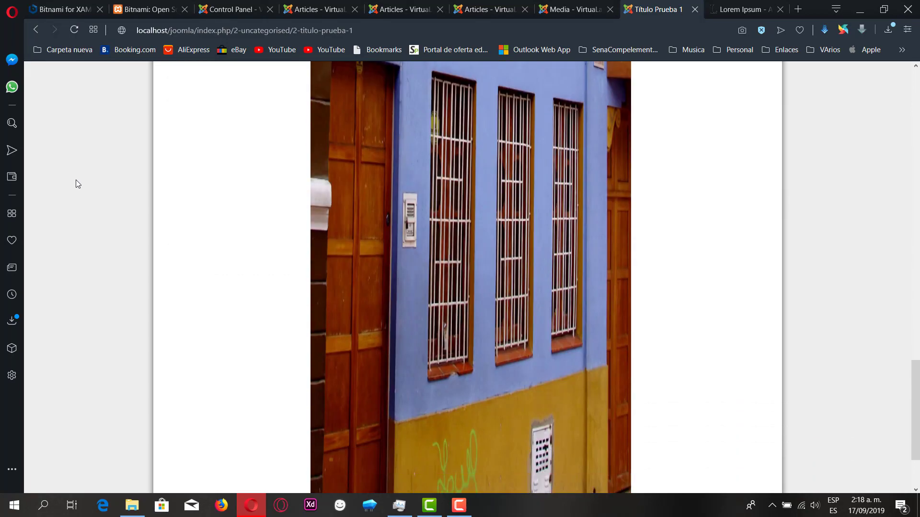
scroll(75, 179, up, 20)
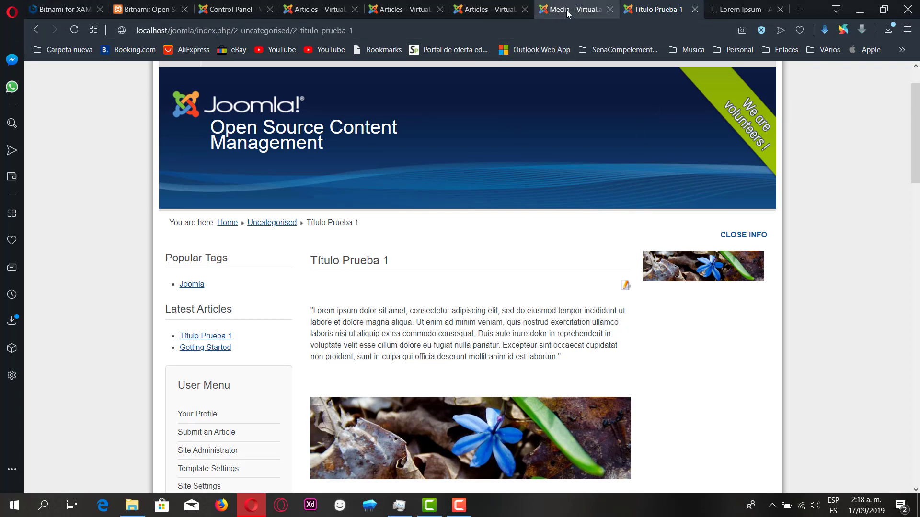
- Close the three Articles browser tabs and the Media tab, keeping the administrator control panel open
click(216, 10)
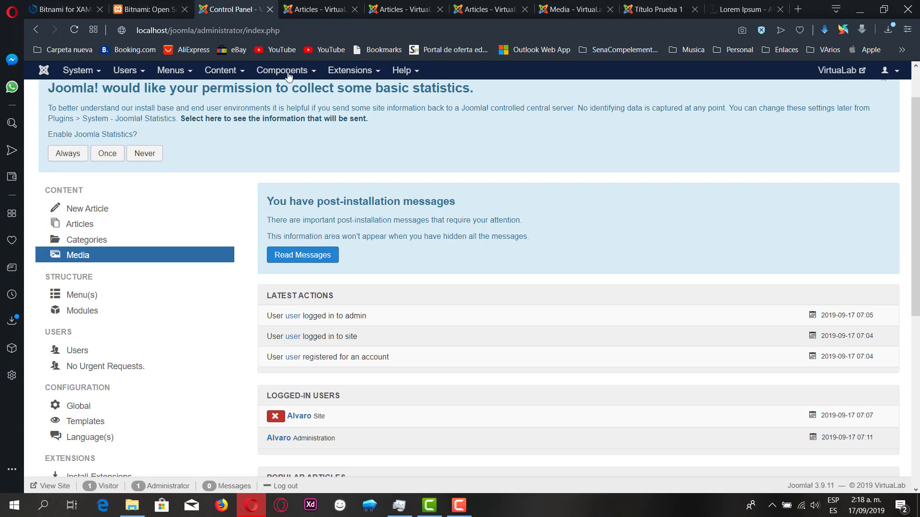
click(309, 11)
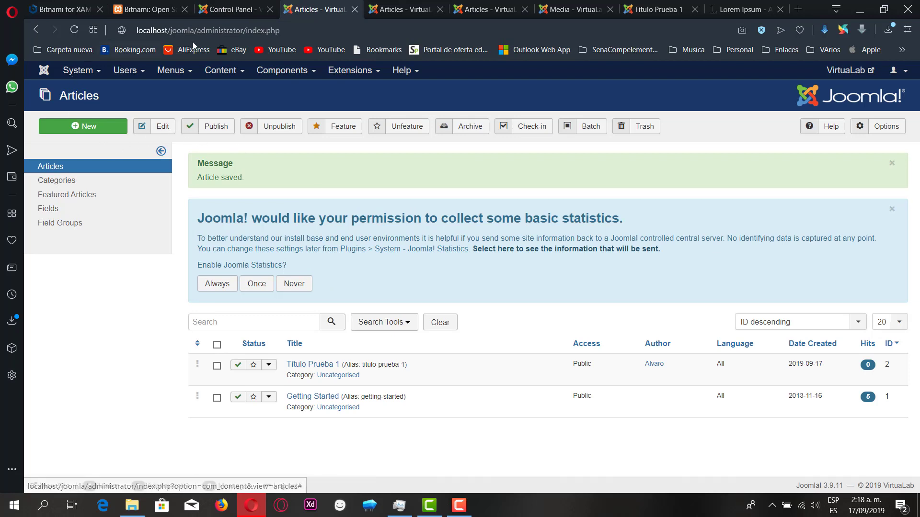
click(354, 10)
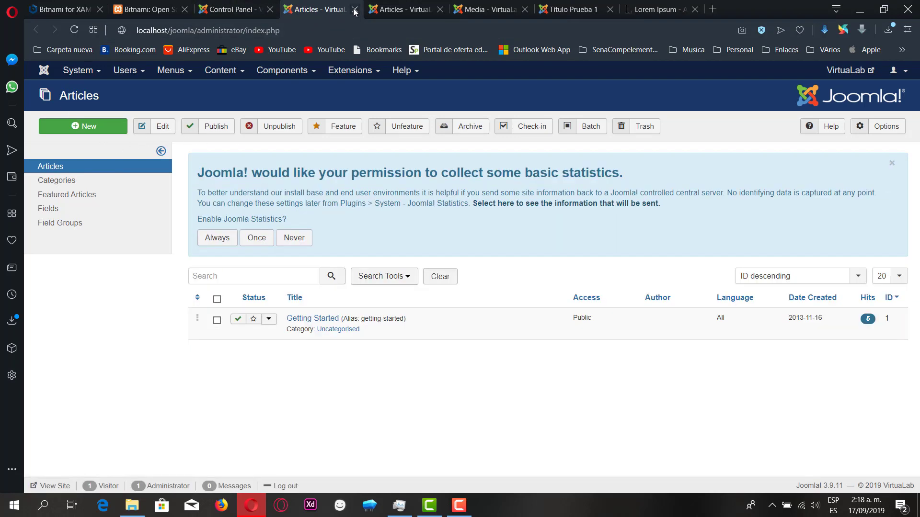
click(354, 10)
click(355, 9)
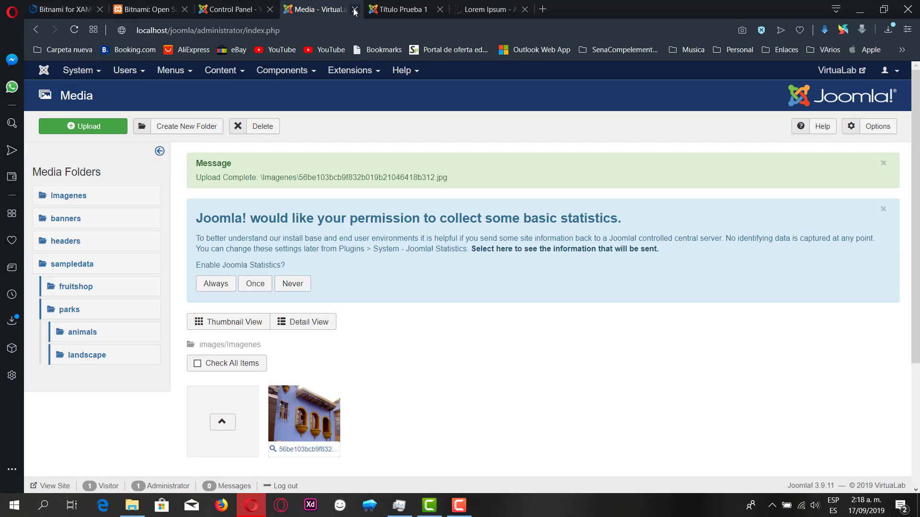
click(354, 9)
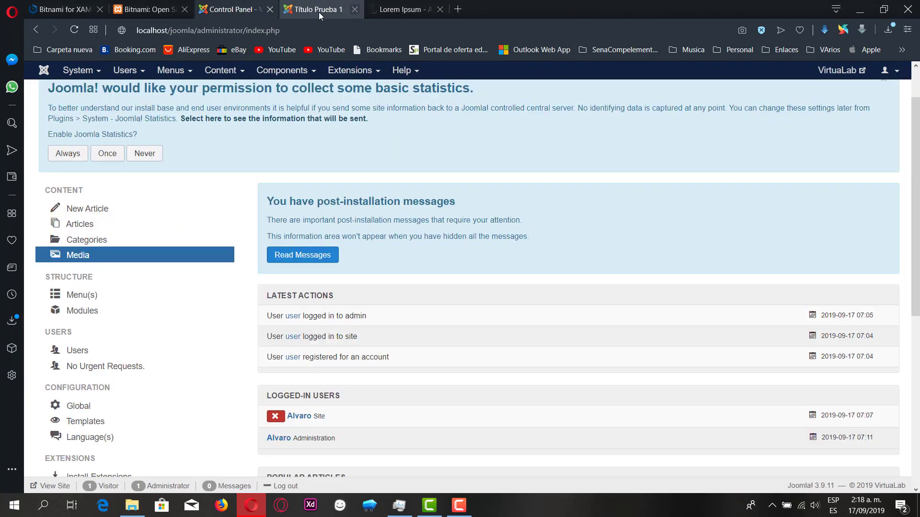
- Open the article categories list and try to start editing without a category selected, dismissing the resulting alert
click(85, 240)
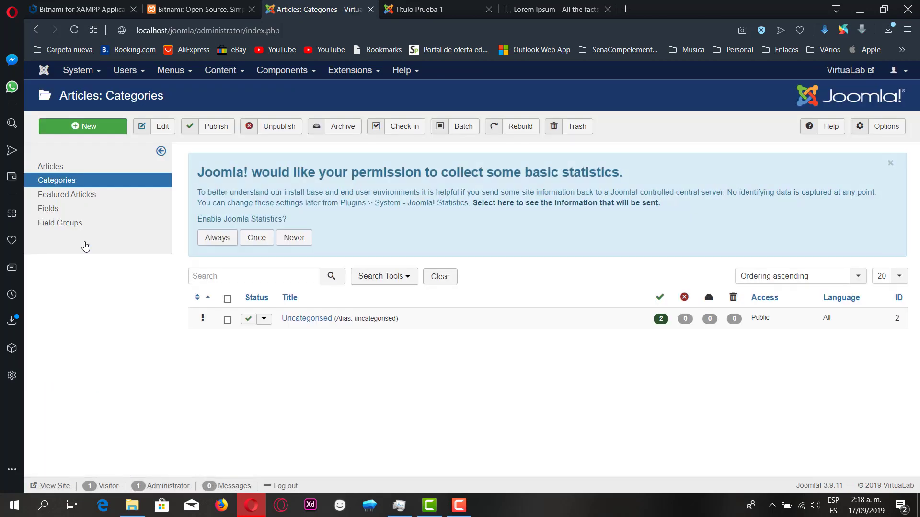
right_click(329, 380)
click(272, 387)
click(163, 128)
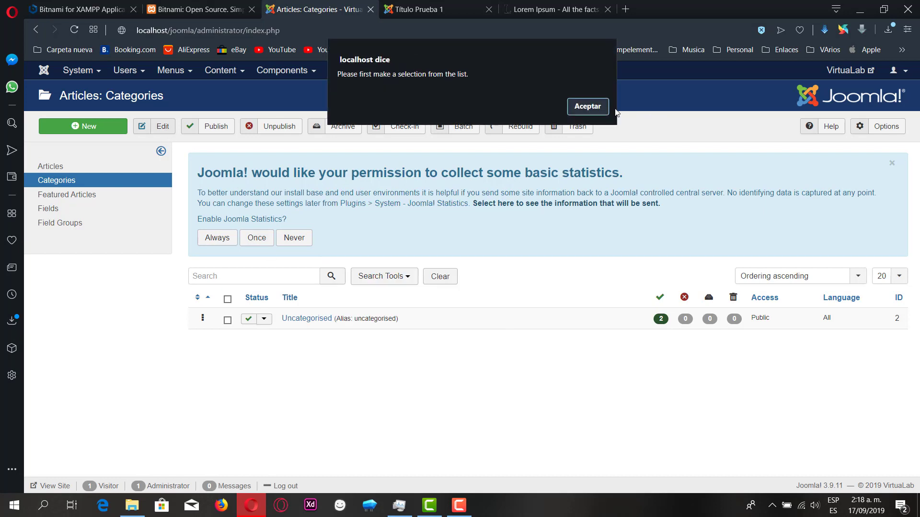
click(587, 106)
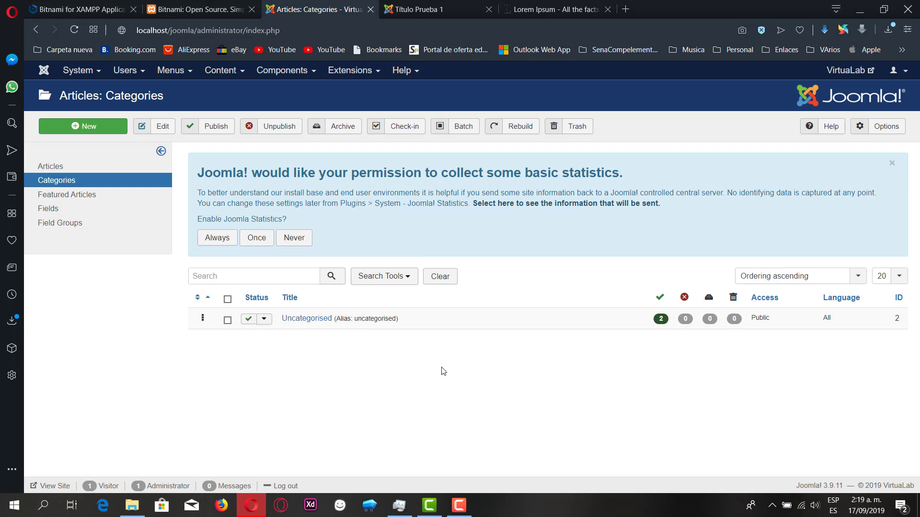
- Open the Uncategorised category, look over its editing form, and close it
click(307, 320)
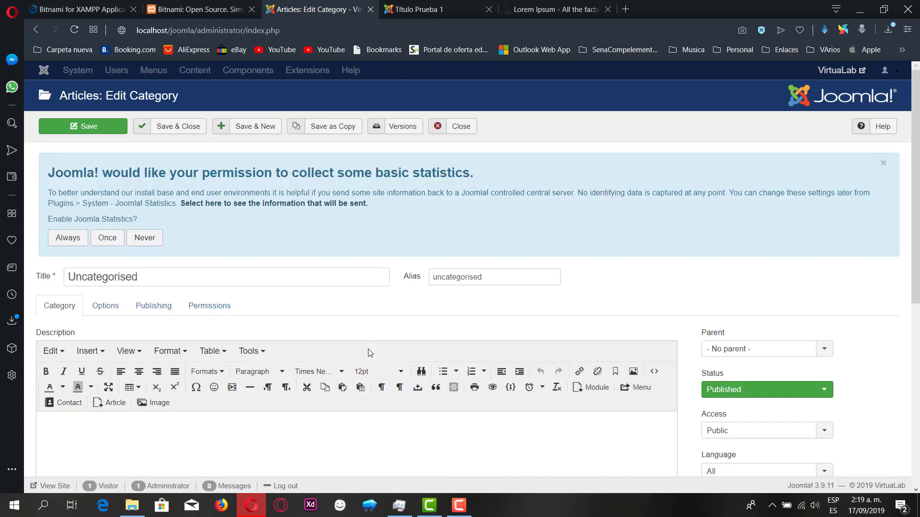
scroll(370, 353, down, 1)
scroll(370, 353, up, 1)
scroll(174, 294, down, 3)
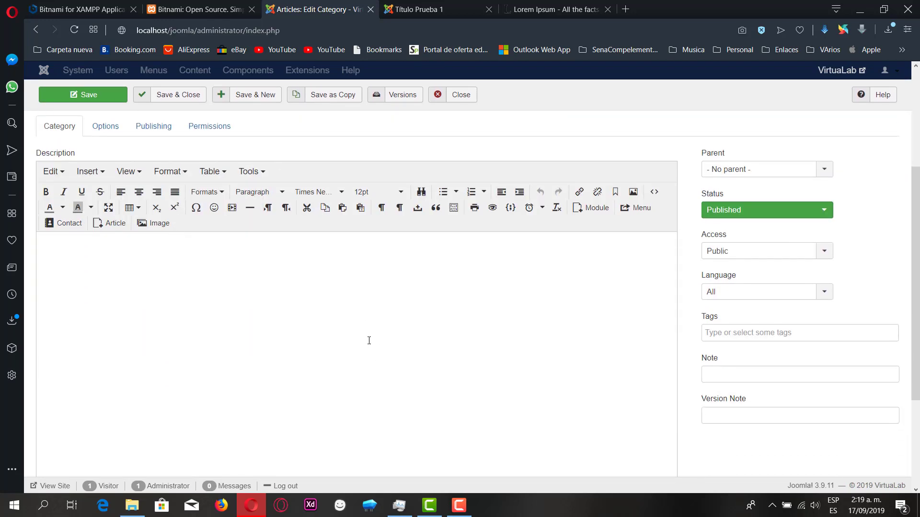
scroll(369, 340, up, 3)
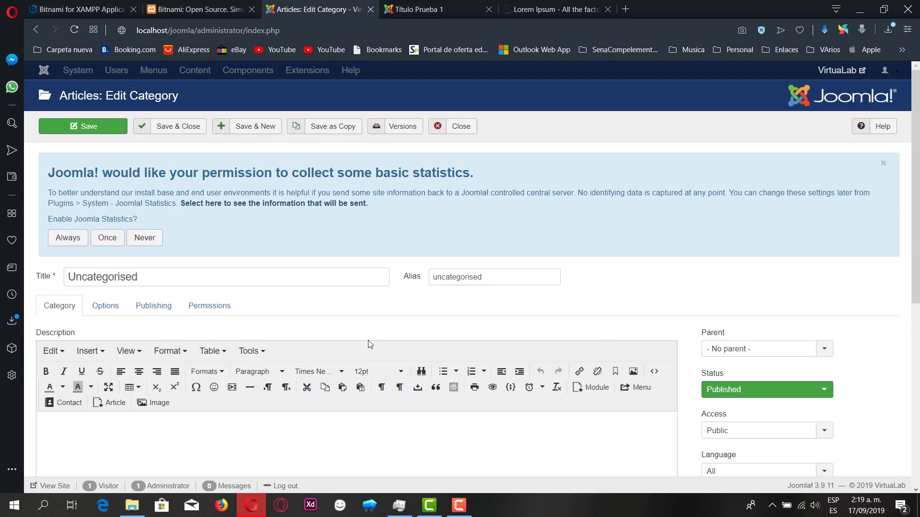
click(101, 133)
click(453, 126)
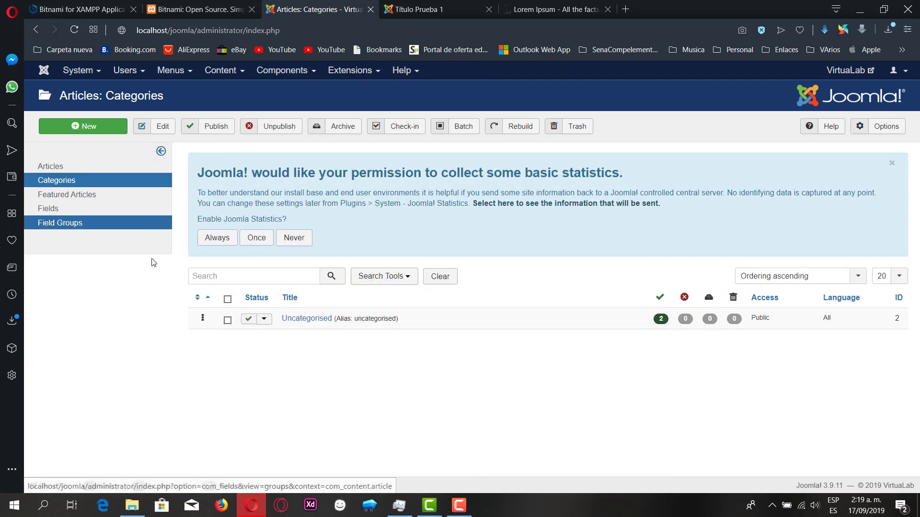
- Create a new article category and title it Categoría Prueba 1, correcting the spelling of the first word
click(53, 197)
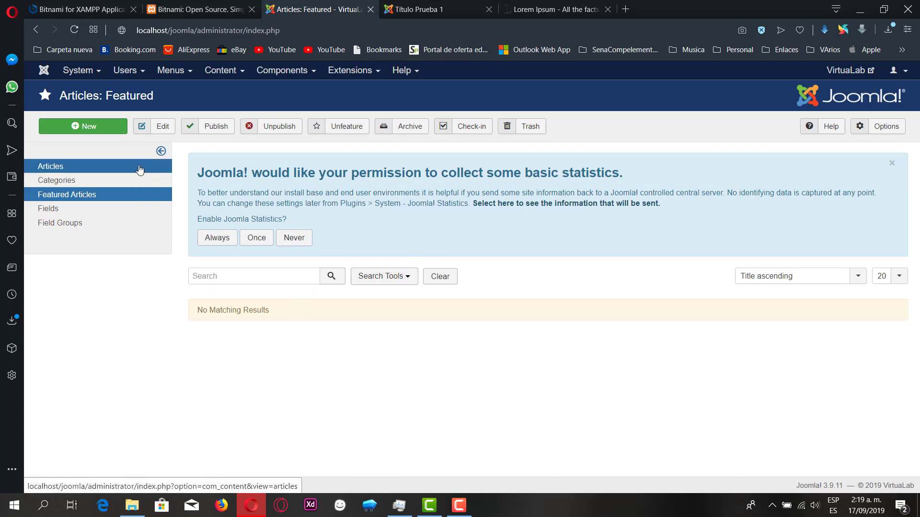
click(56, 180)
click(82, 130)
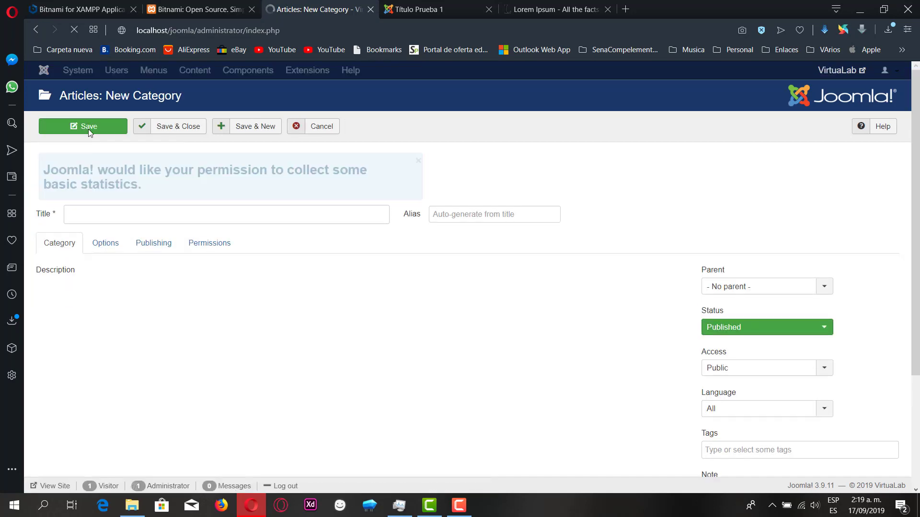
click(107, 283)
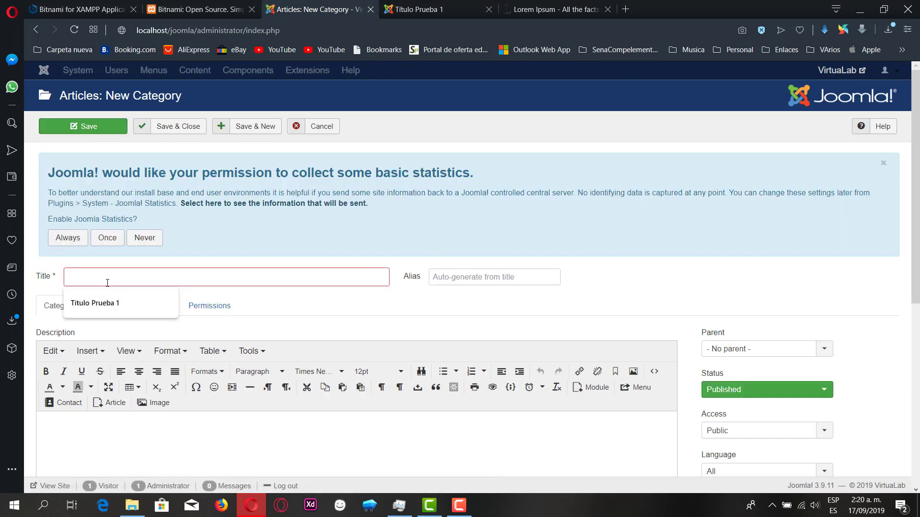
text(Categoria)
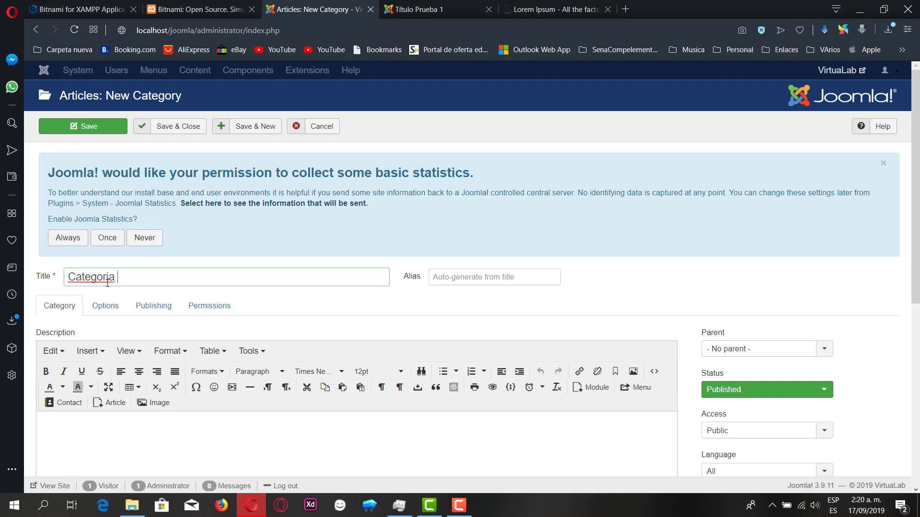
text( Prueba 1)
right_click(102, 277)
click(118, 290)
- Fill the category description with the first 1914 translation heading and paragraph copied from the Lorem Ipsum page, and save and close the category
scroll(435, 291, down, 3)
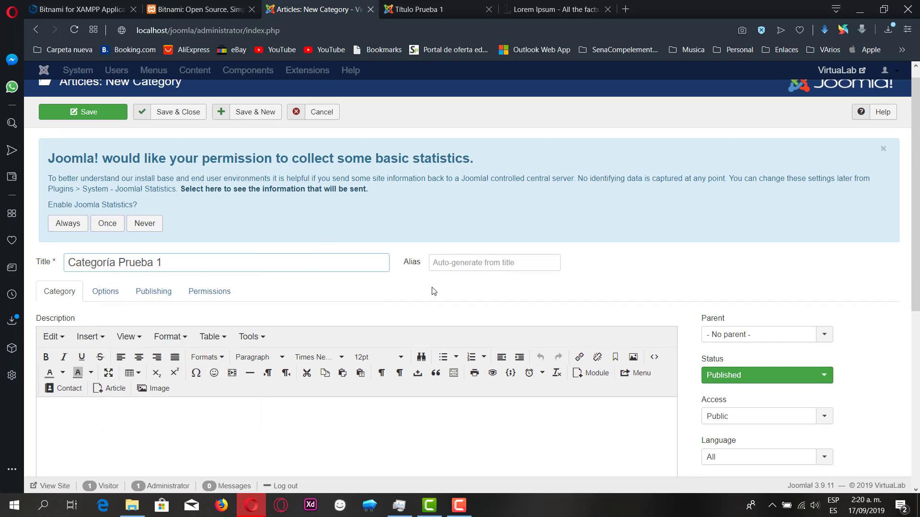
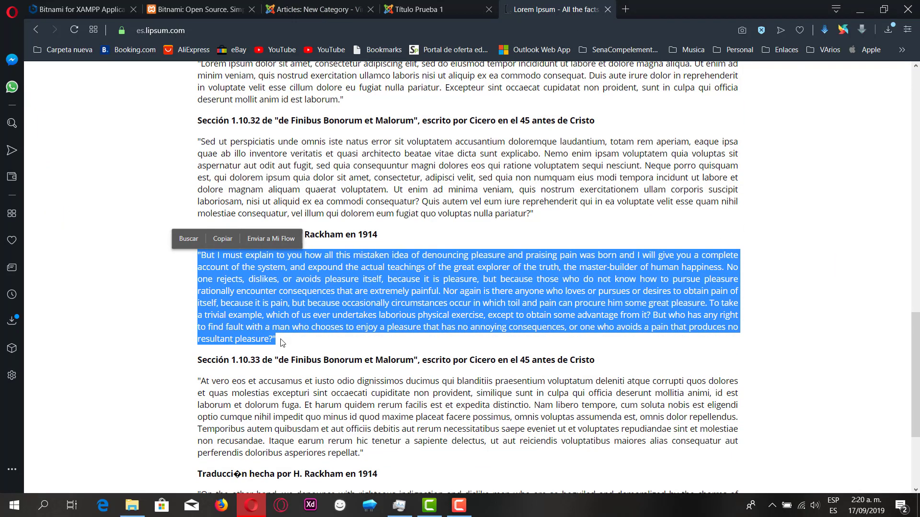
click(182, 201)
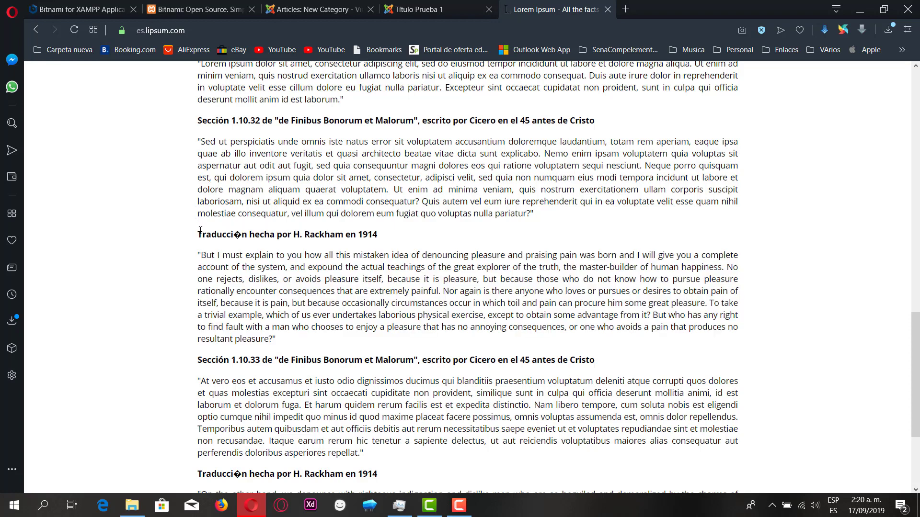
drag(199, 231, 288, 344)
key(ctrl+c)
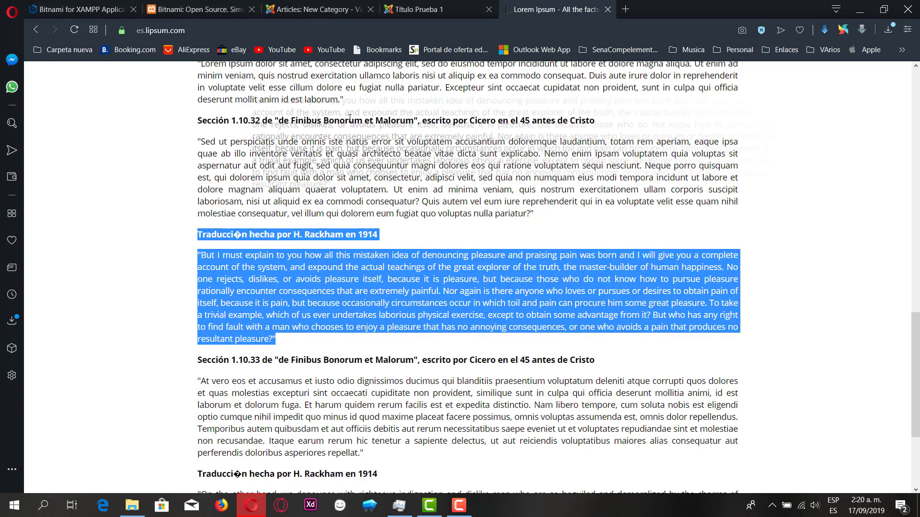
click(405, 10)
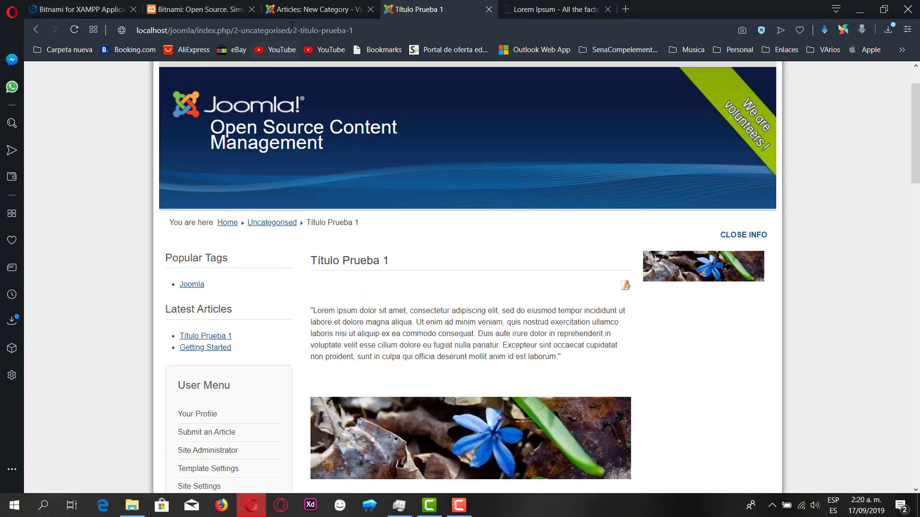
click(291, 9)
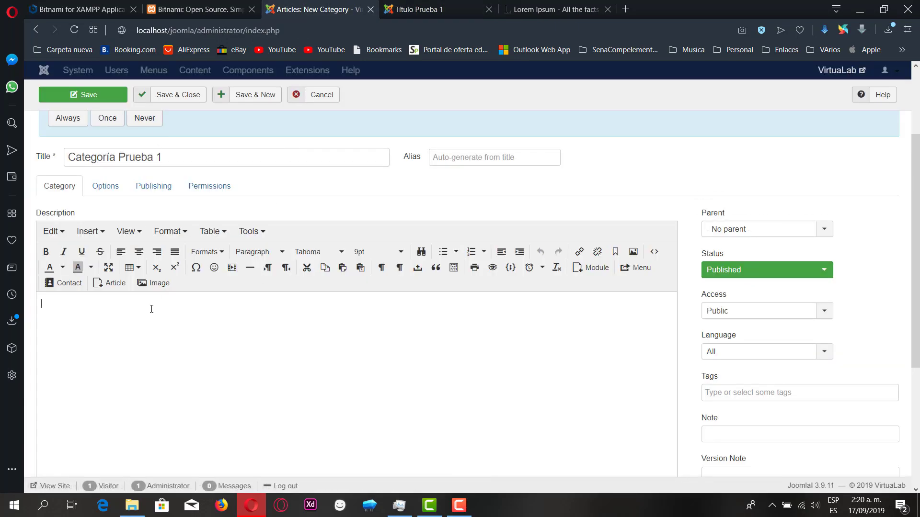
key(ctrl+v)
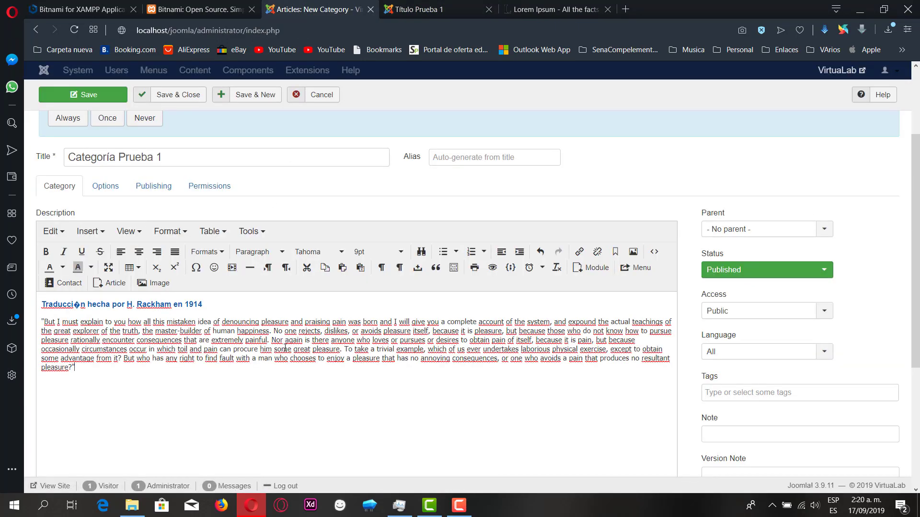
scroll(285, 349, up, 3)
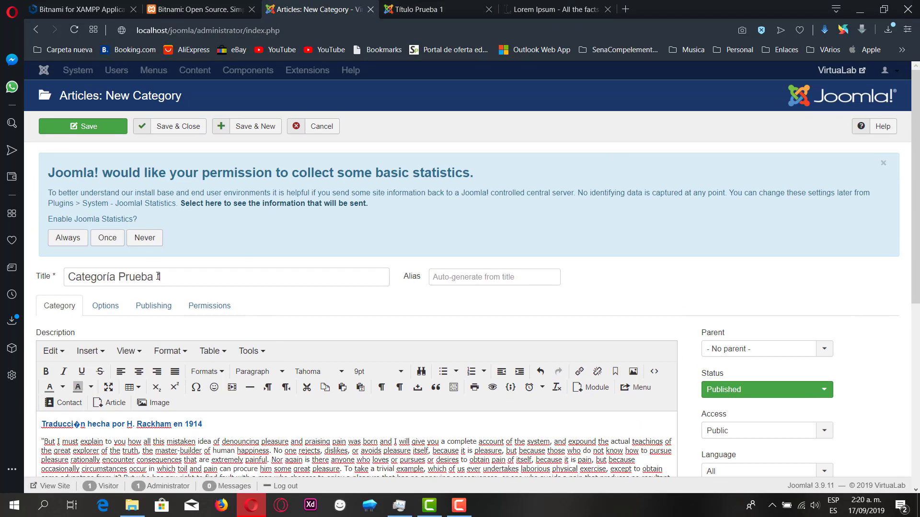
click(180, 125)
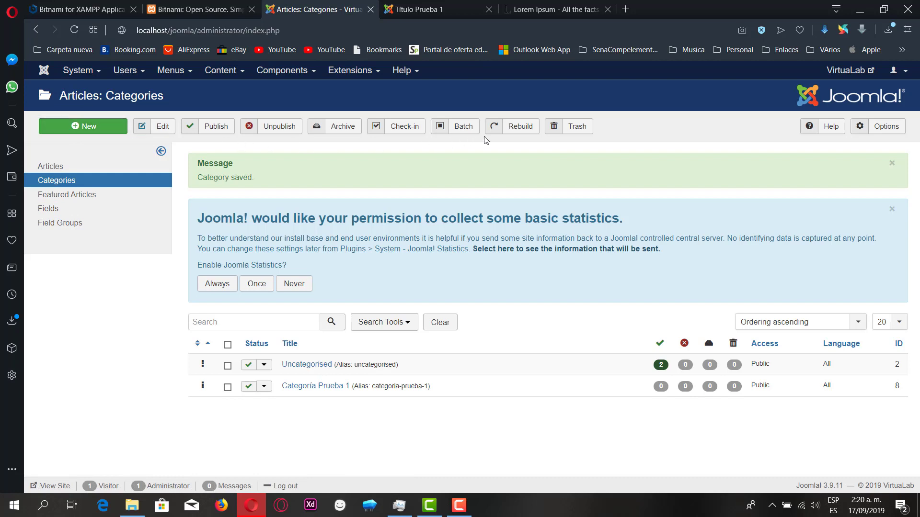
- Open the Título Prueba 1 article from the articles list, assign it to Categoría Prueba 1, and save and close it
click(70, 73)
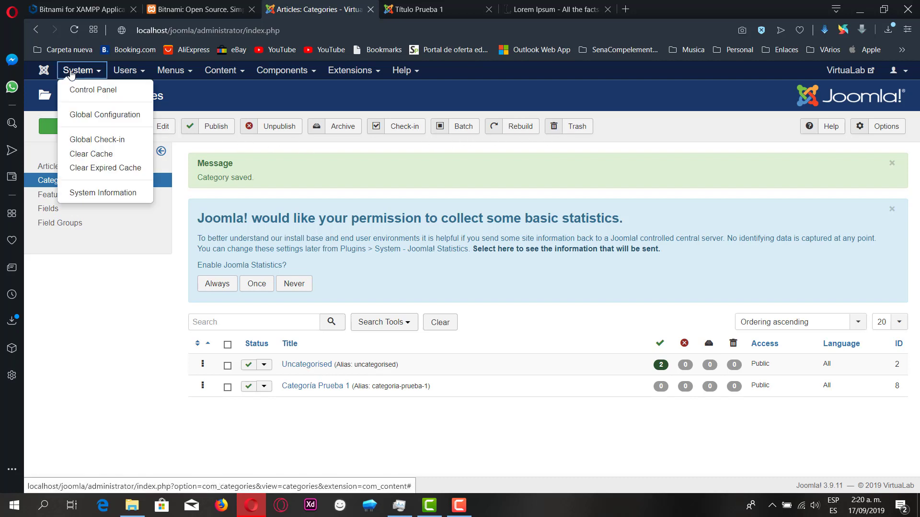
click(78, 93)
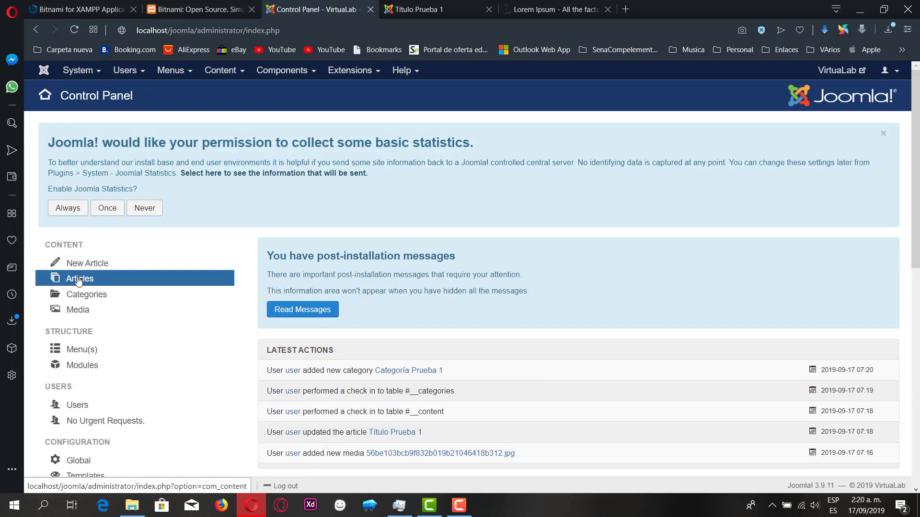
click(79, 279)
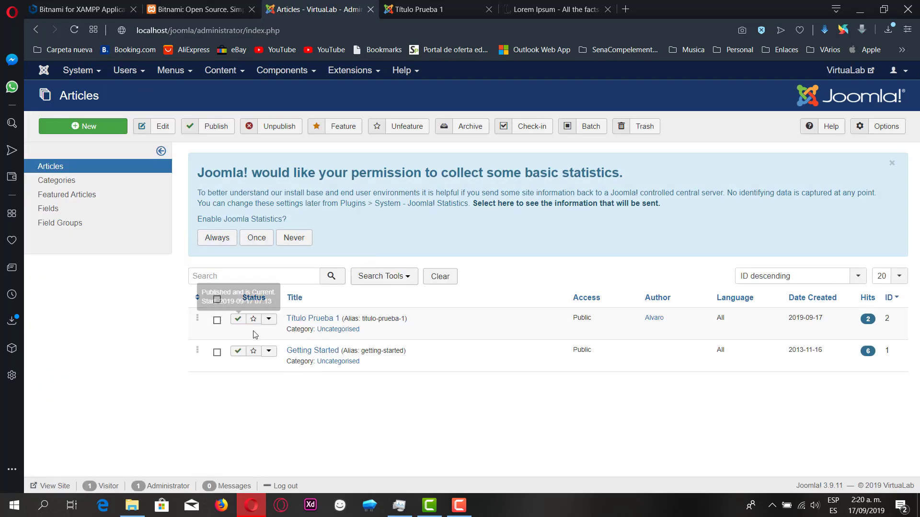
click(307, 321)
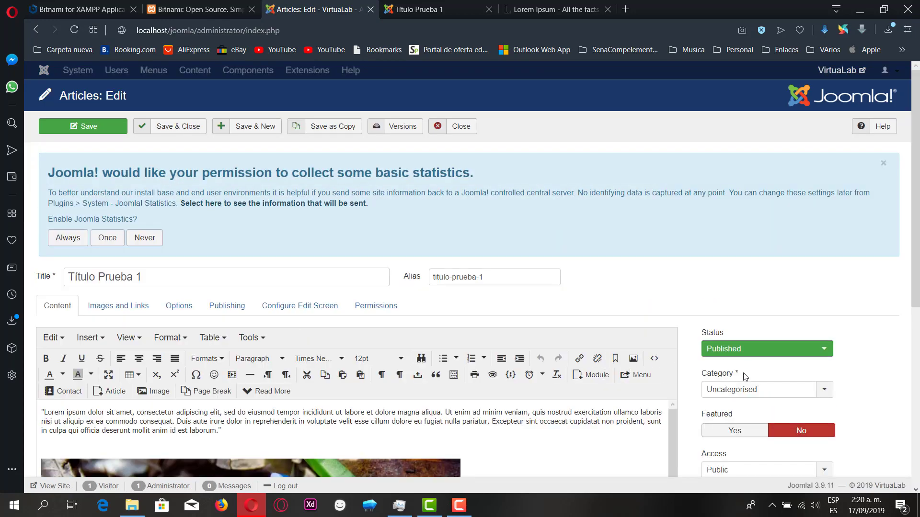
scroll(842, 396, down, 3)
click(823, 271)
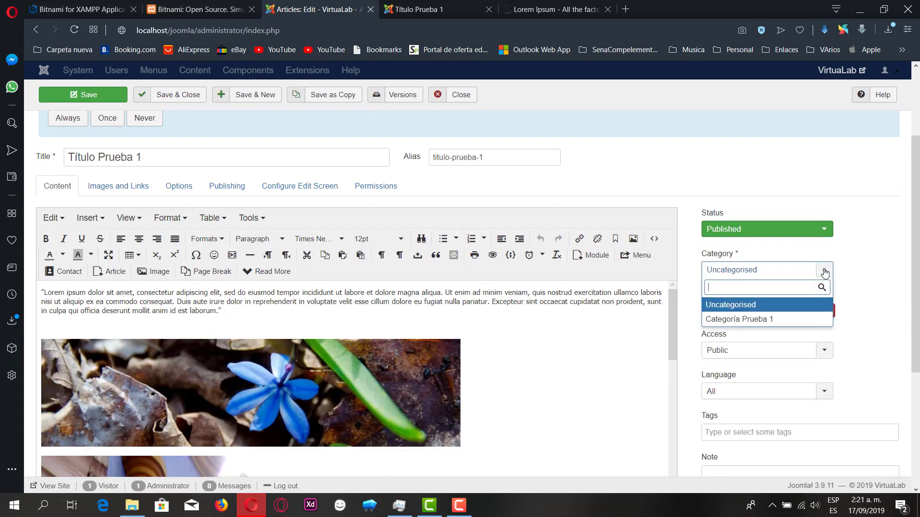
click(789, 320)
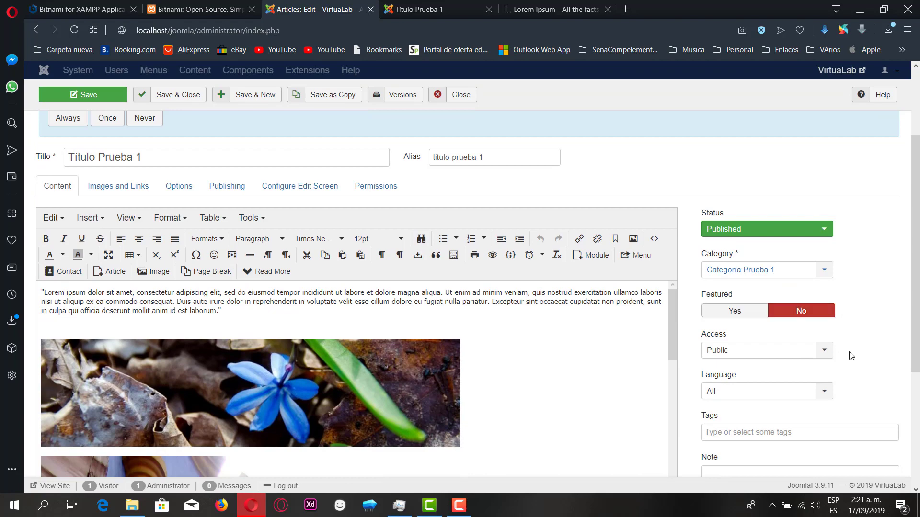
scroll(849, 354, down, 5)
scroll(851, 355, up, 5)
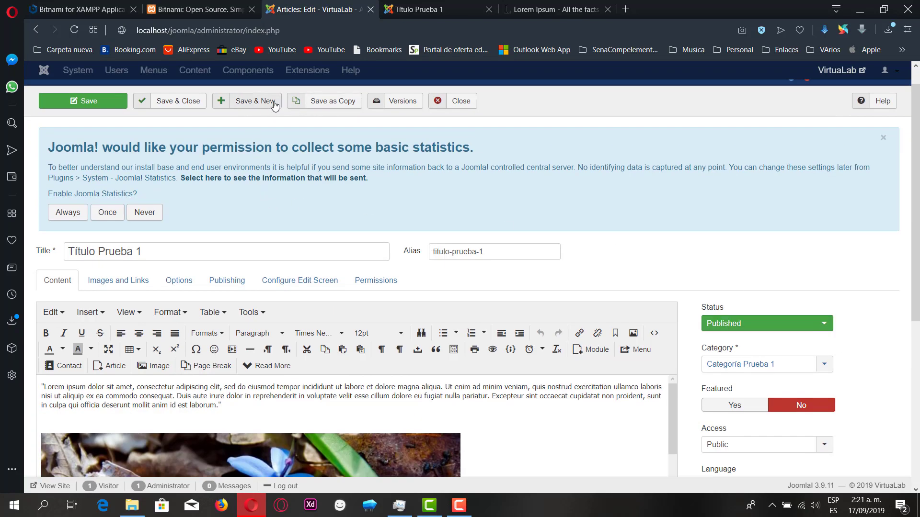
click(190, 101)
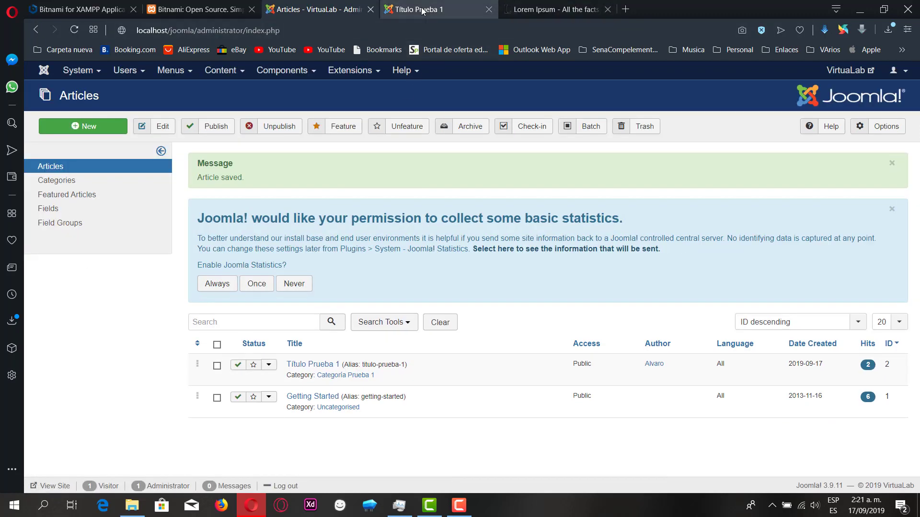
- Reload the published Título Prueba 1 page and examine its breadcrumb category, latest articles list and content
click(422, 11)
click(72, 31)
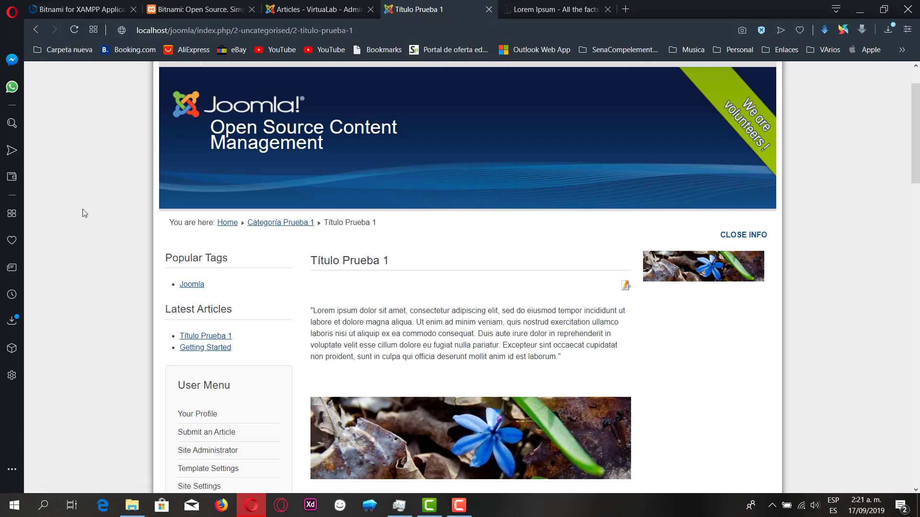
scroll(520, 334, down, 10)
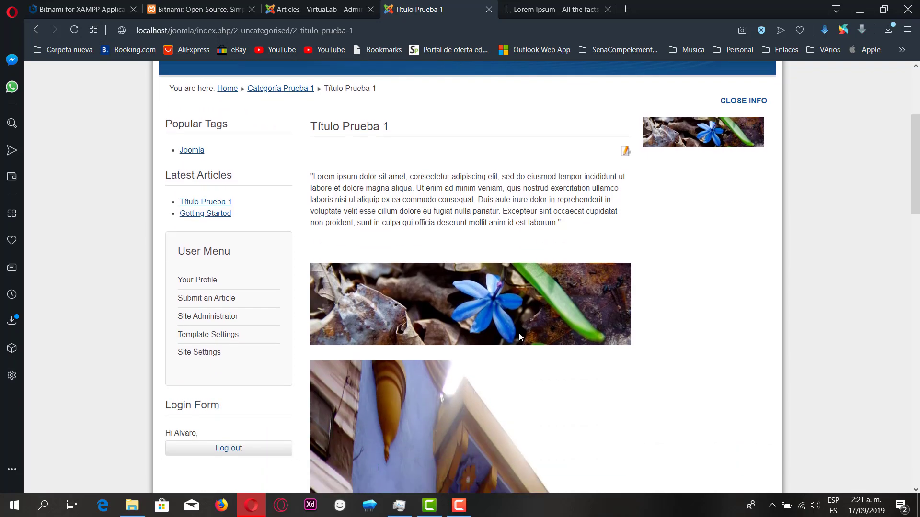
scroll(519, 332, down, 8)
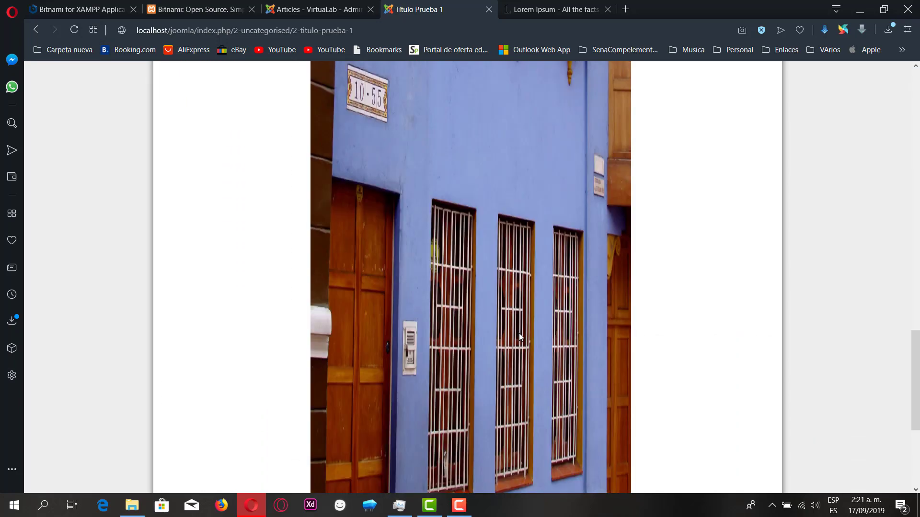
scroll(519, 333, up, 15)
scroll(519, 333, up, 10)
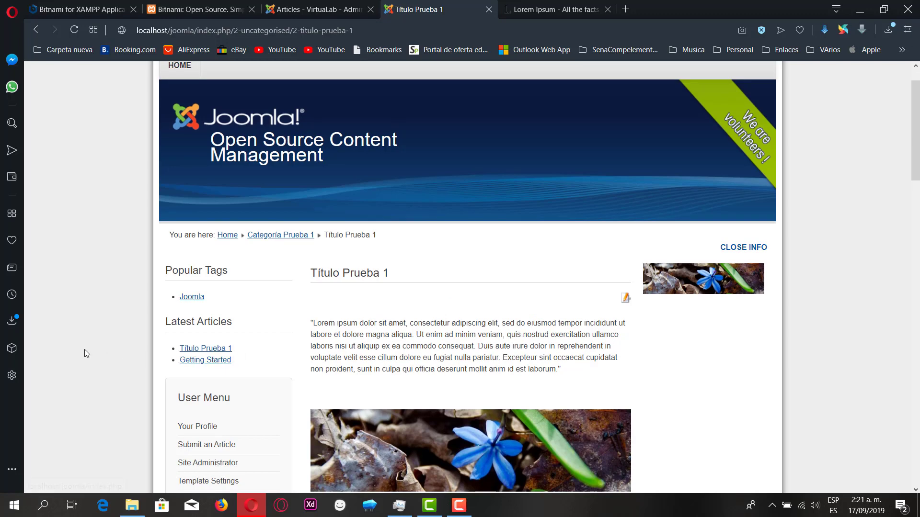
scroll(140, 347, down, 3)
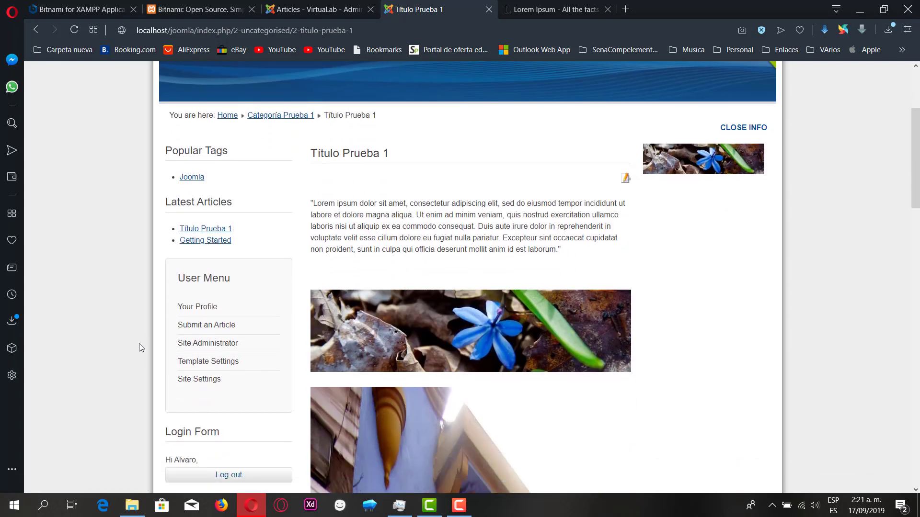
scroll(139, 347, up, 2)
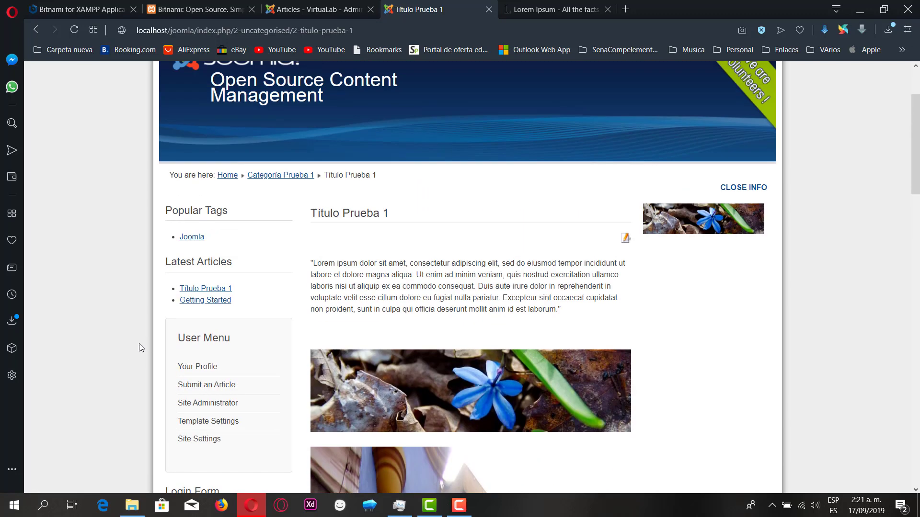
triple_click(214, 290)
drag(214, 290, 192, 292)
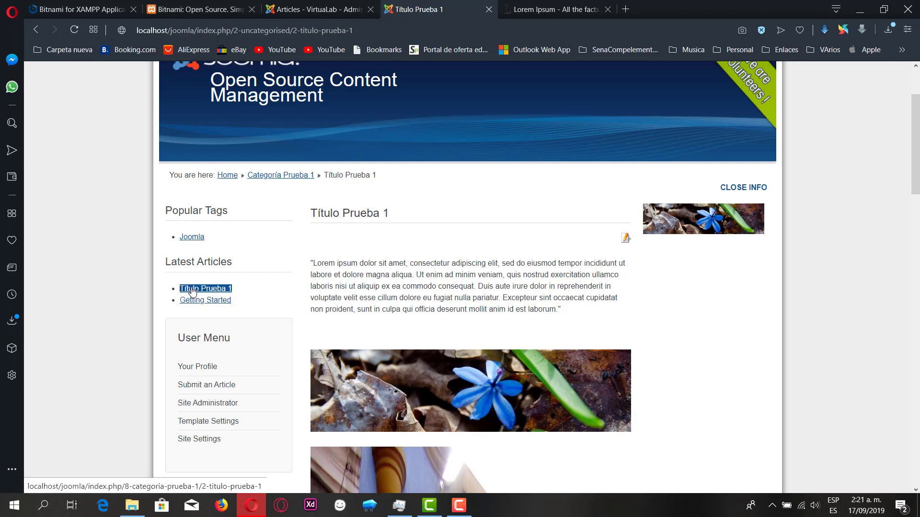
click(152, 272)
scroll(151, 271, up, 3)
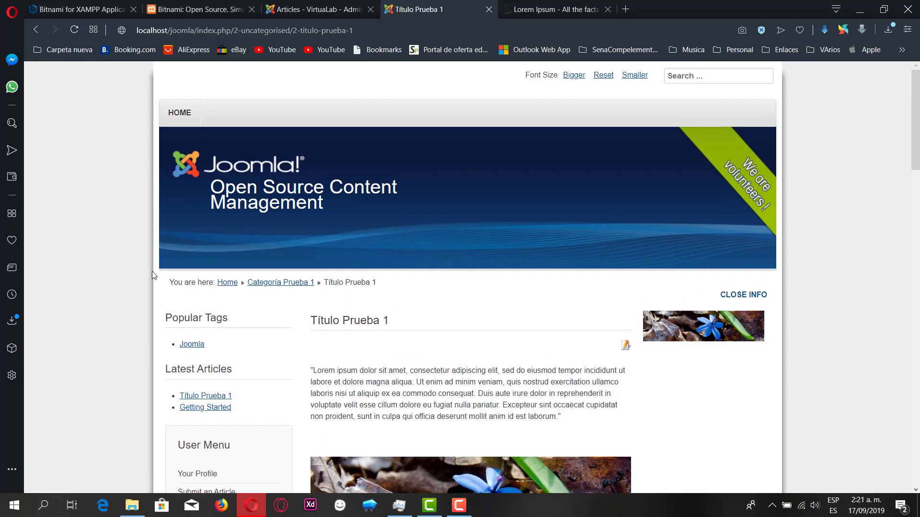
- Open the Categoría Prueba 1 page from the article's breadcrumb and look over the articles it shows
click(266, 285)
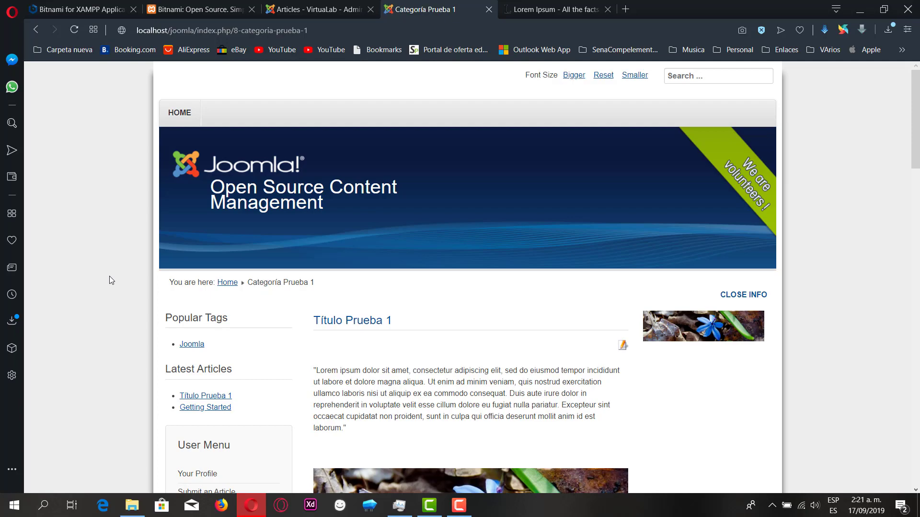
scroll(109, 275, down, 1)
scroll(109, 276, down, 10)
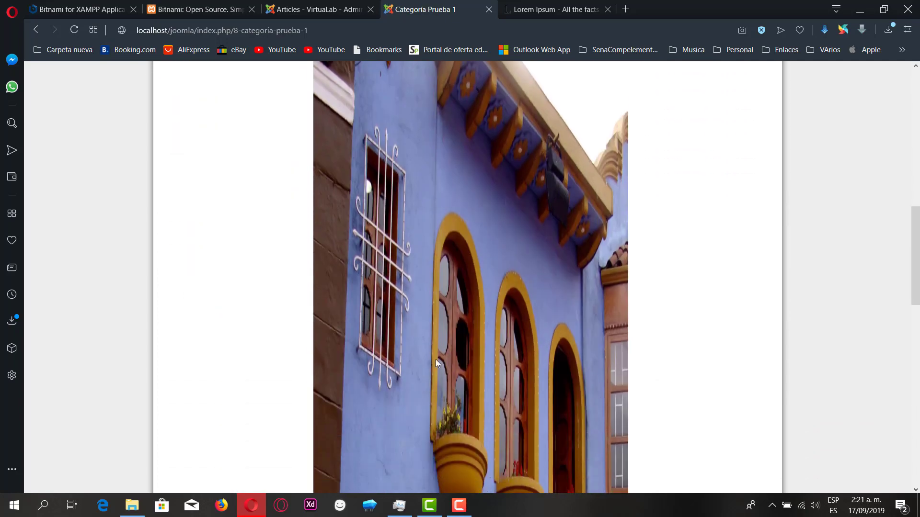
scroll(448, 366, up, 10)
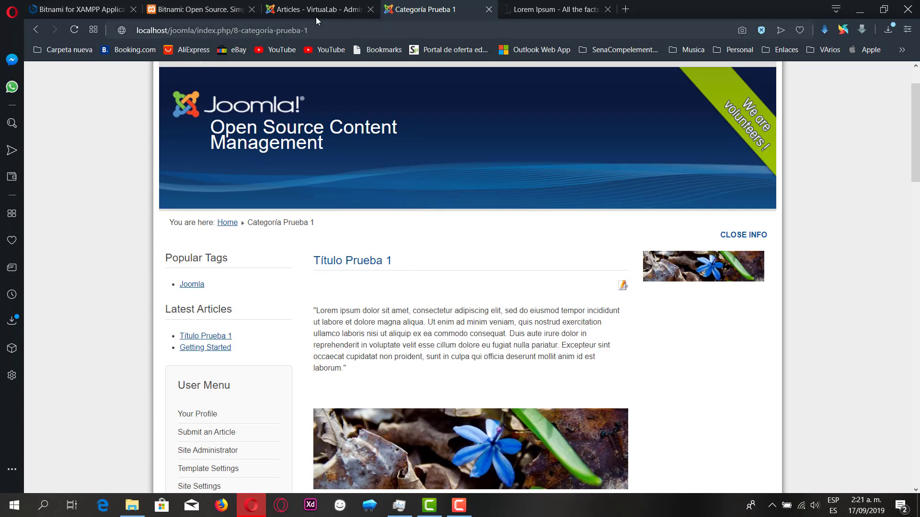
- Start a new article from the administrator's articles list and title it Título Prueba 2
click(316, 14)
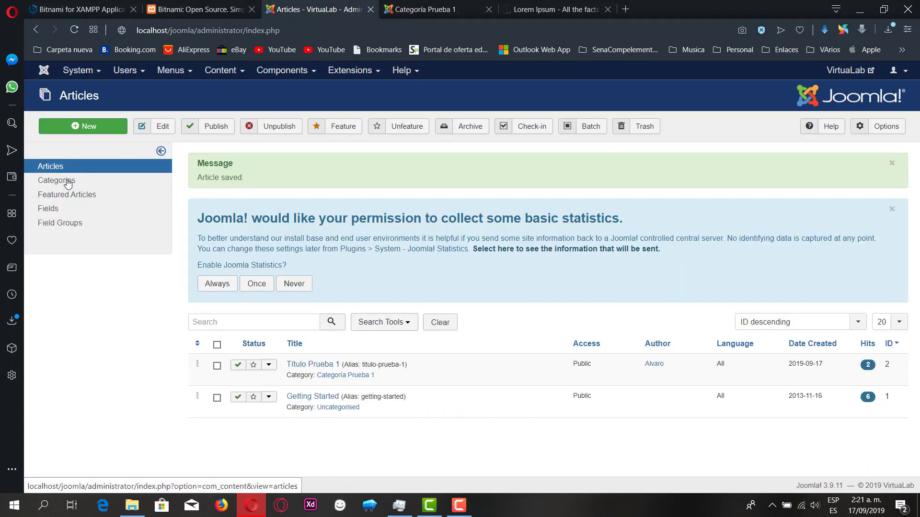
click(86, 126)
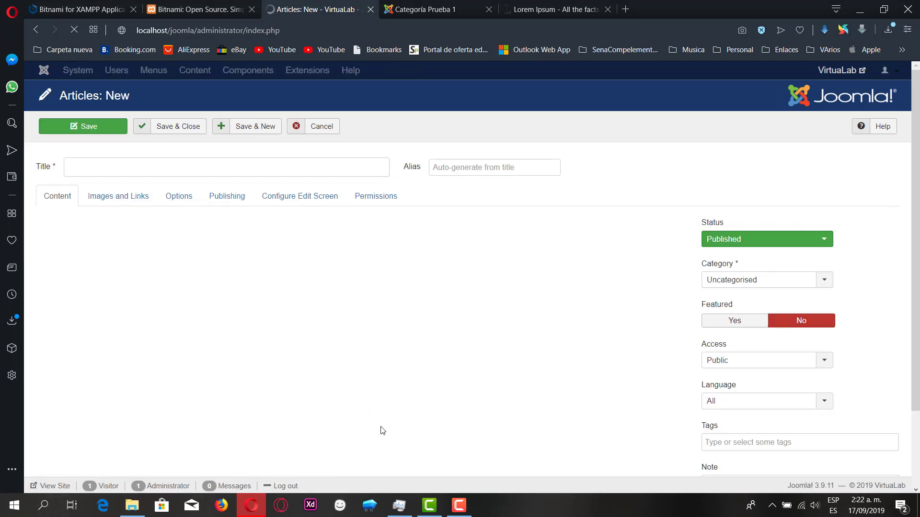
click(234, 275)
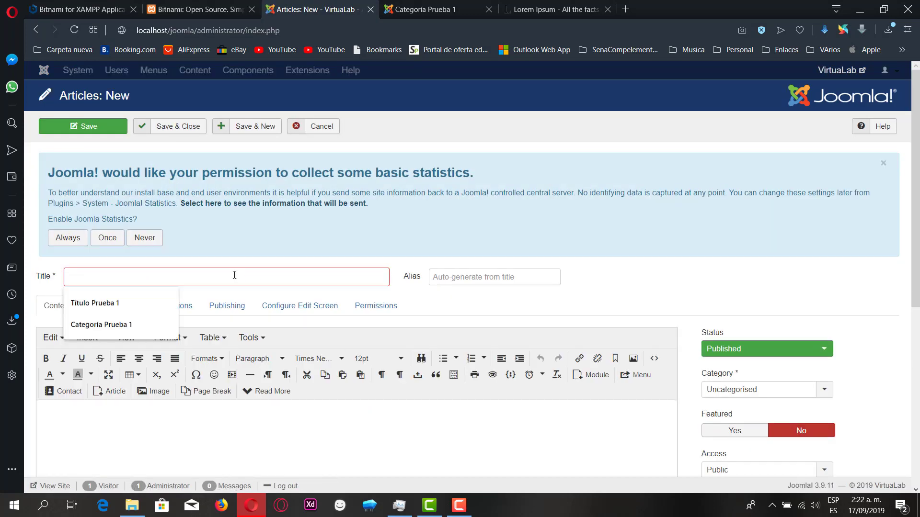
click(158, 299)
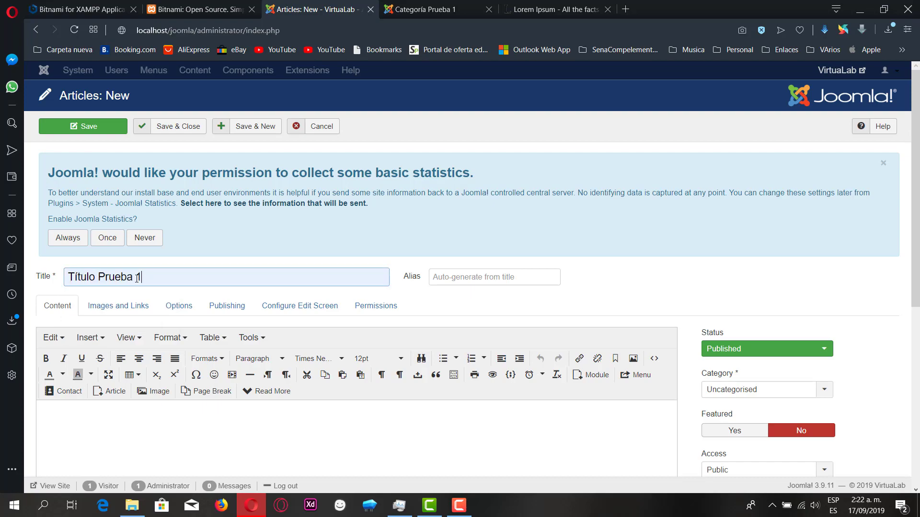
double_click(148, 277)
text(2)
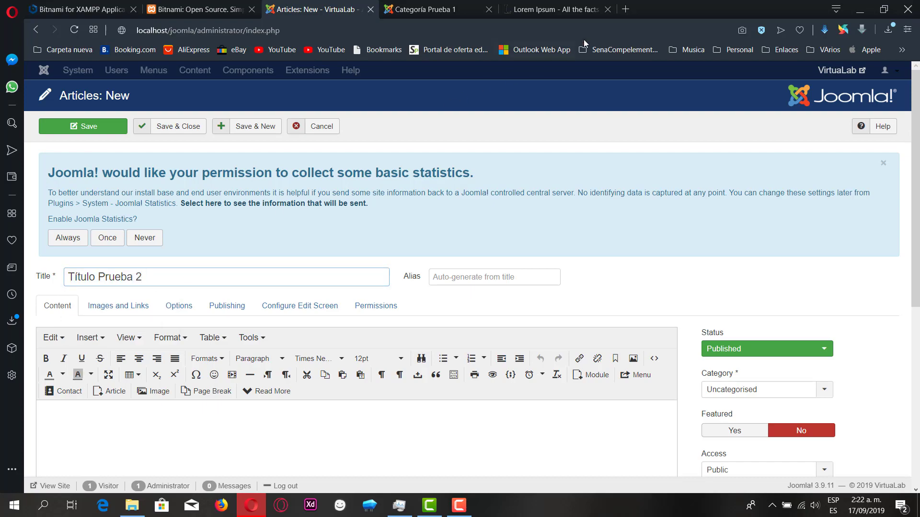
- Fill the article body with the section 1.10.33 heading and Latin paragraph copied from the Lorem Ipsum page
click(570, 9)
scroll(453, 153, down, 3)
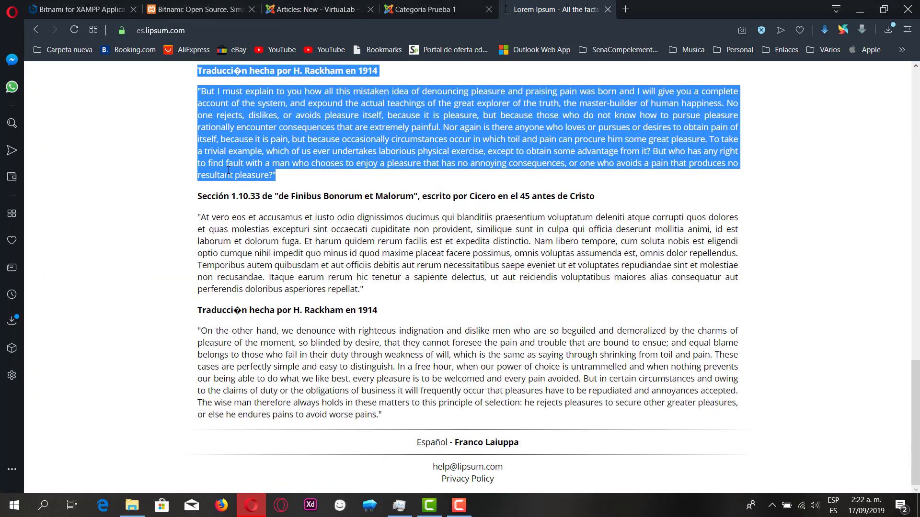
drag(200, 193, 369, 294)
key(ctrl+c)
click(419, 12)
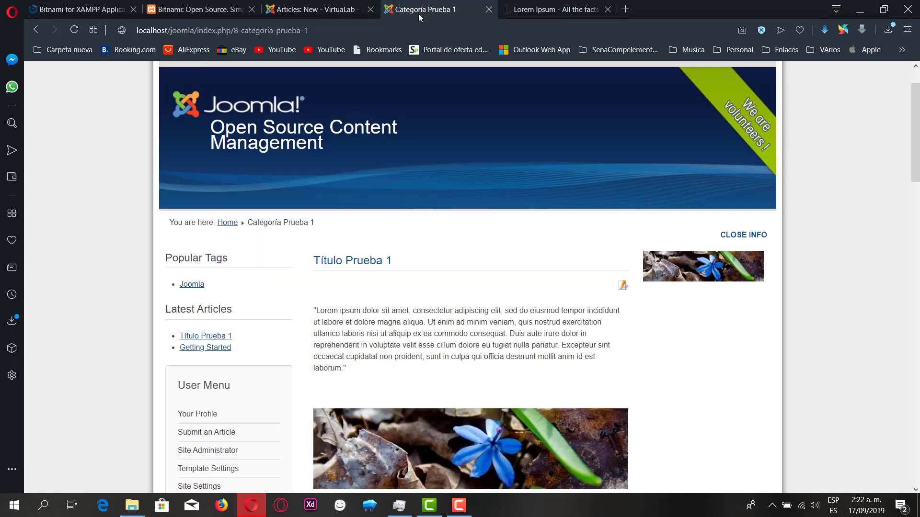
click(314, 9)
scroll(218, 165, down, 4)
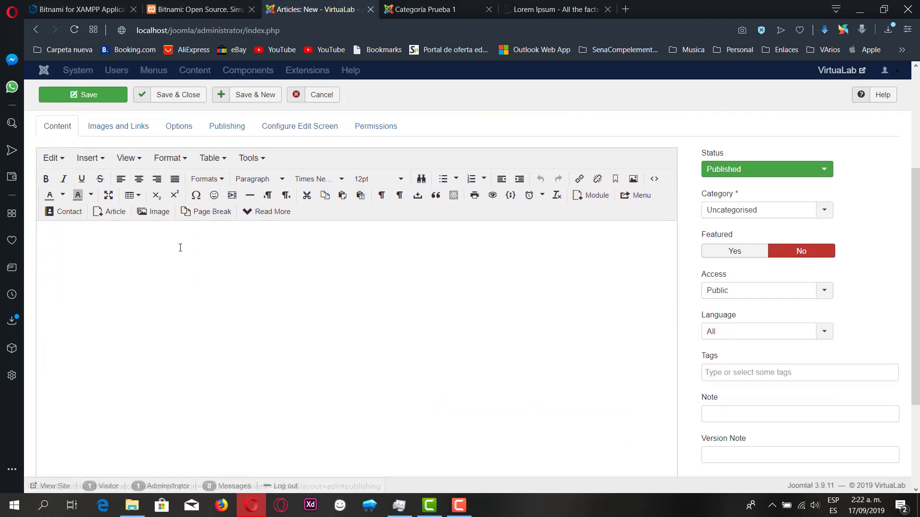
click(181, 248)
key(ctrl+v)
- Assign the new article to Categoría Prueba 1, and save and close it
scroll(181, 247, up, 4)
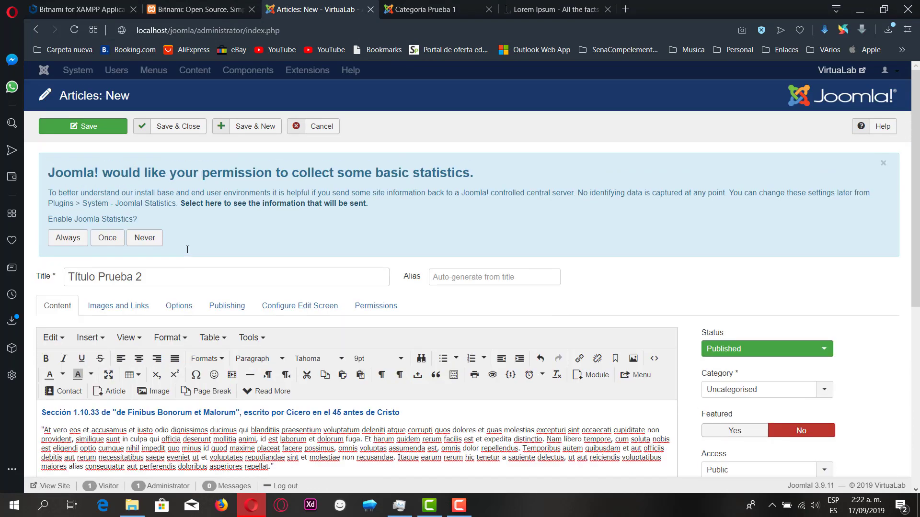
click(829, 392)
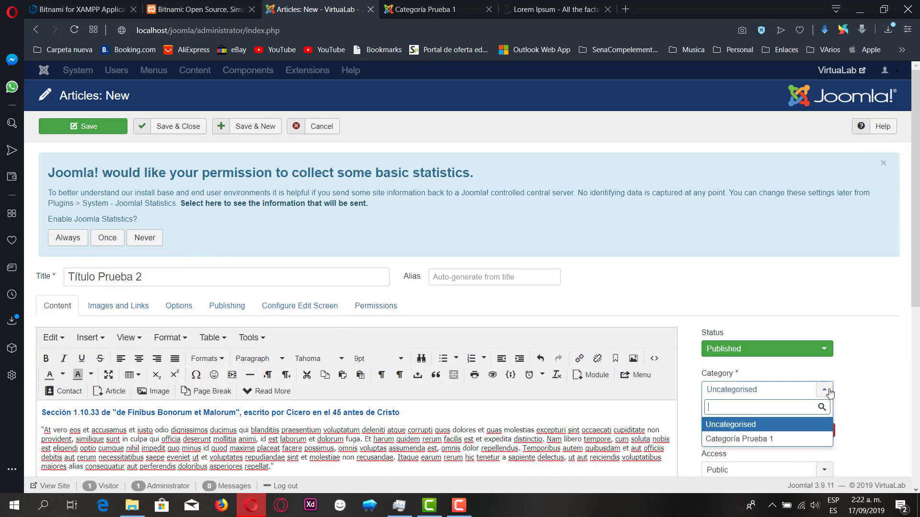
click(804, 439)
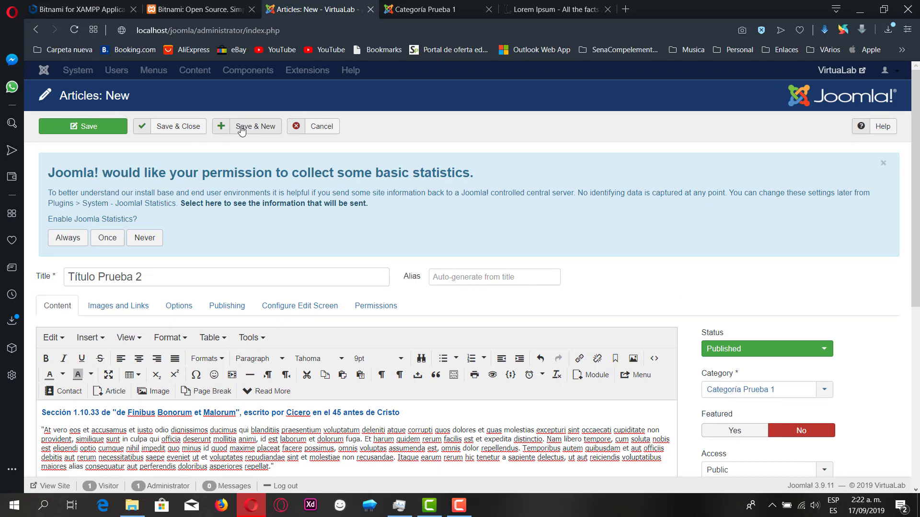
click(178, 126)
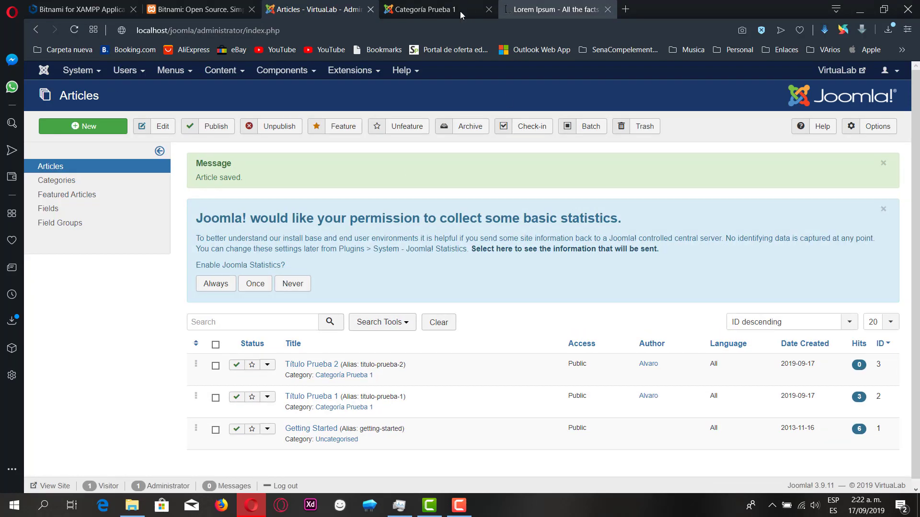
- Reload the published Categoría Prueba 1 page, and look over the site's Home page with its latest articles list
click(455, 12)
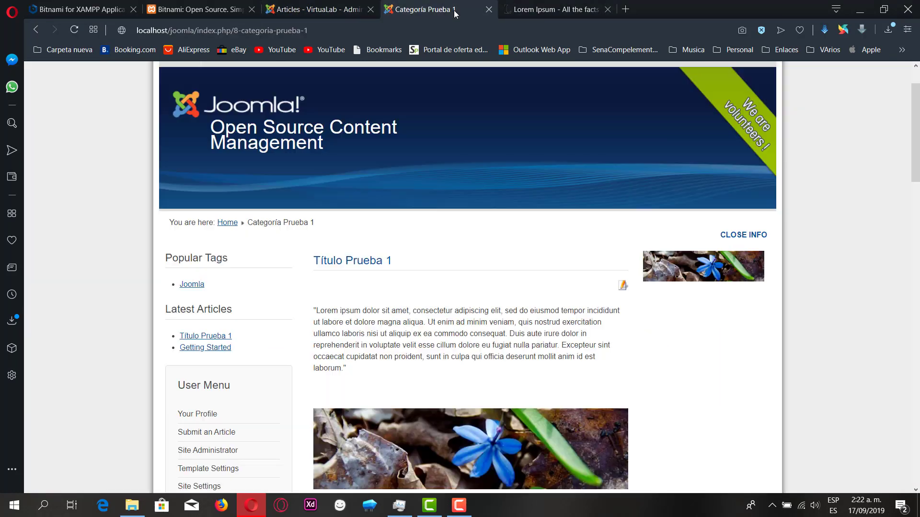
click(74, 30)
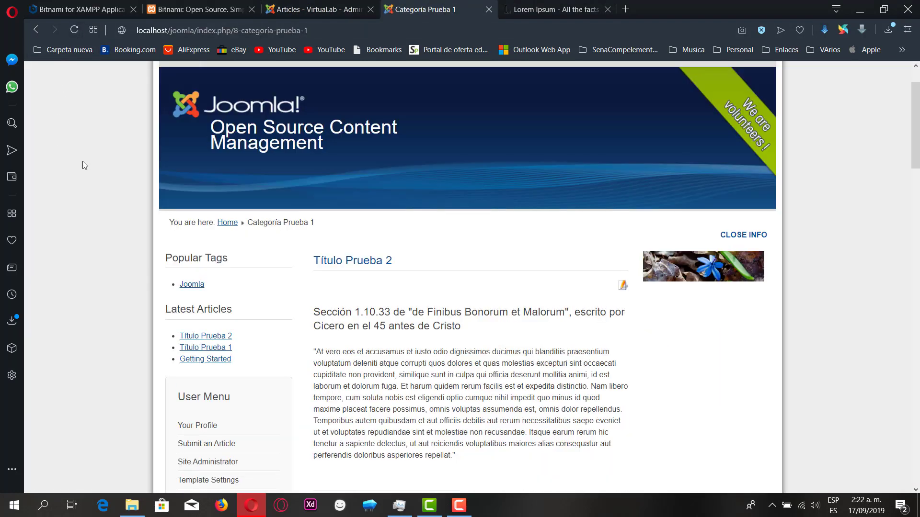
click(227, 223)
scroll(128, 239, down, 5)
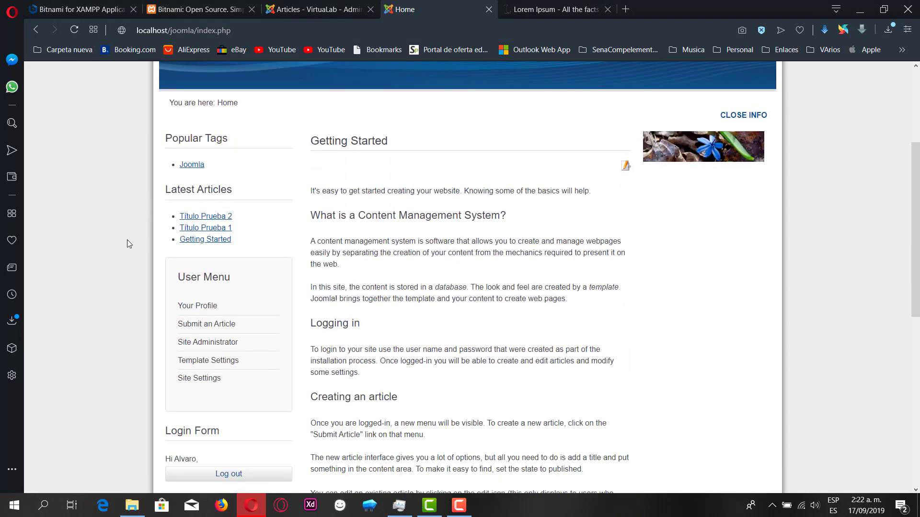
scroll(360, 244, down, 5)
scroll(359, 243, up, 7)
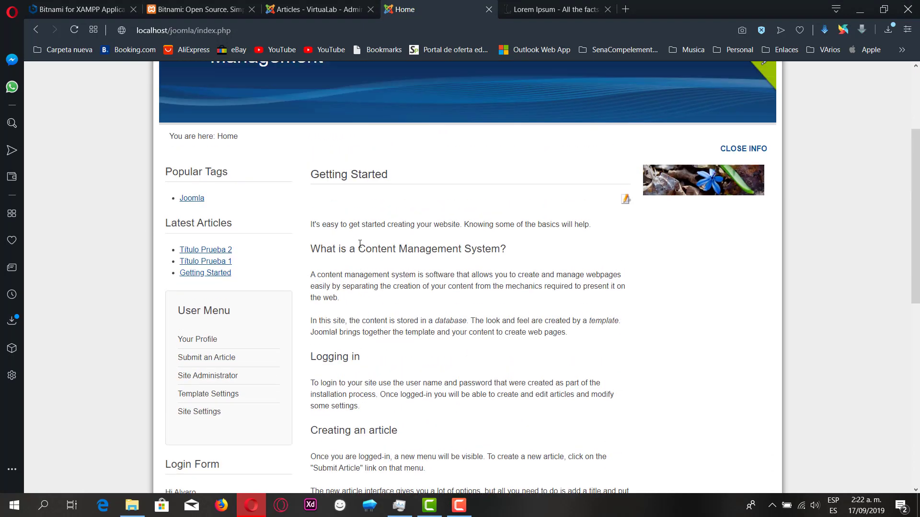
scroll(360, 247, down, 2)
scroll(361, 247, down, 1)
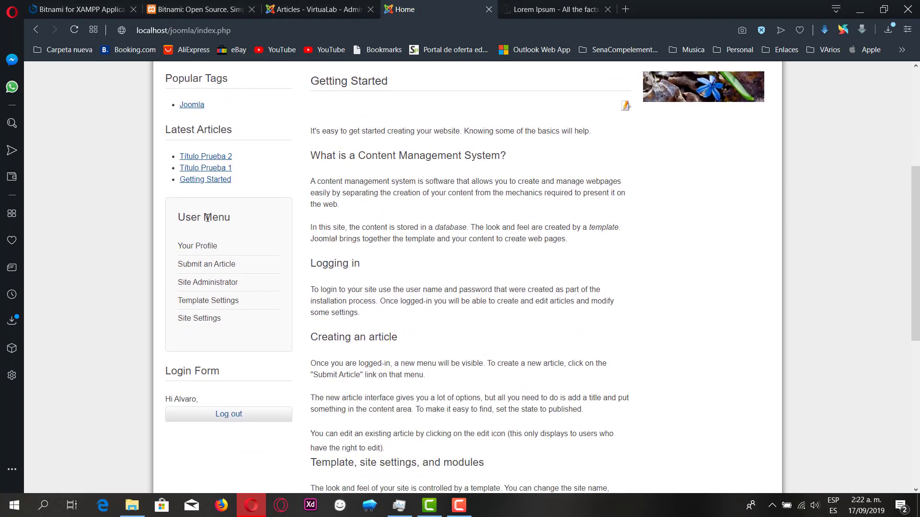
- Open Título Prueba 1 from the latest articles list and look through its text, images and breadcrumb
click(197, 168)
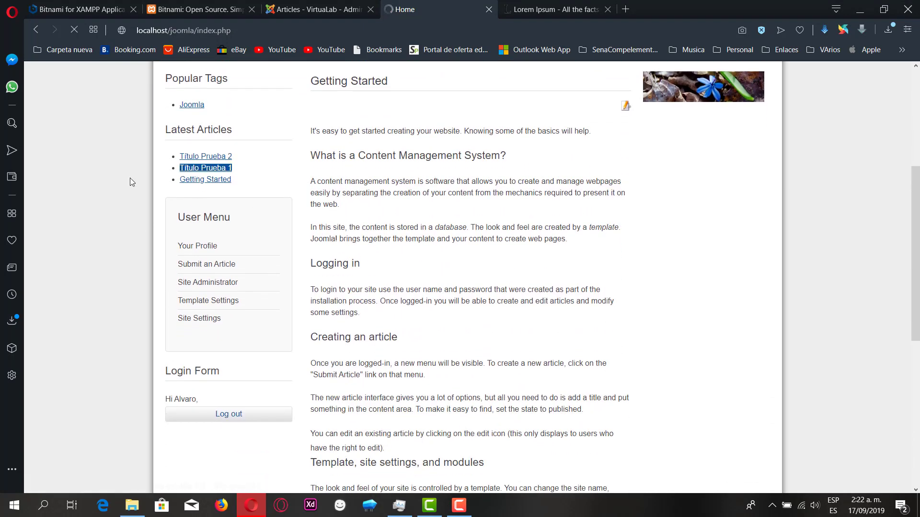
scroll(471, 293, down, 8)
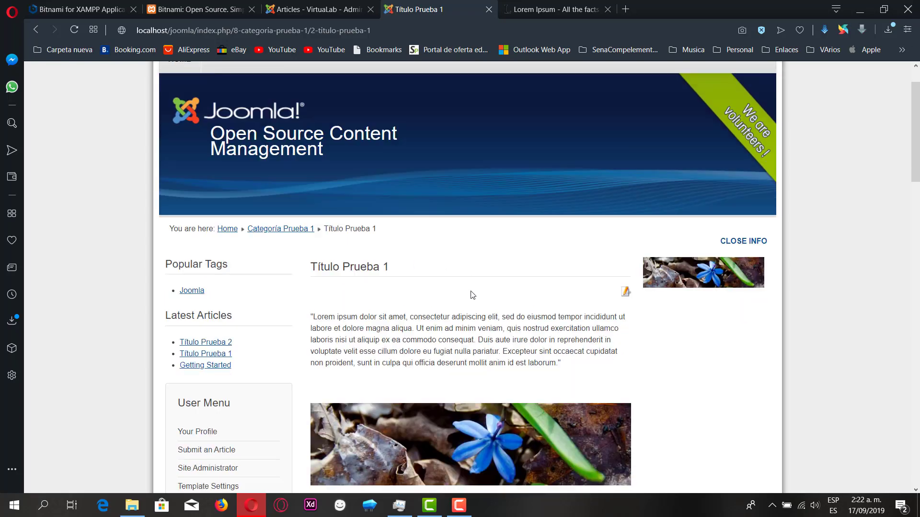
scroll(471, 294, down, 9)
scroll(471, 294, up, 14)
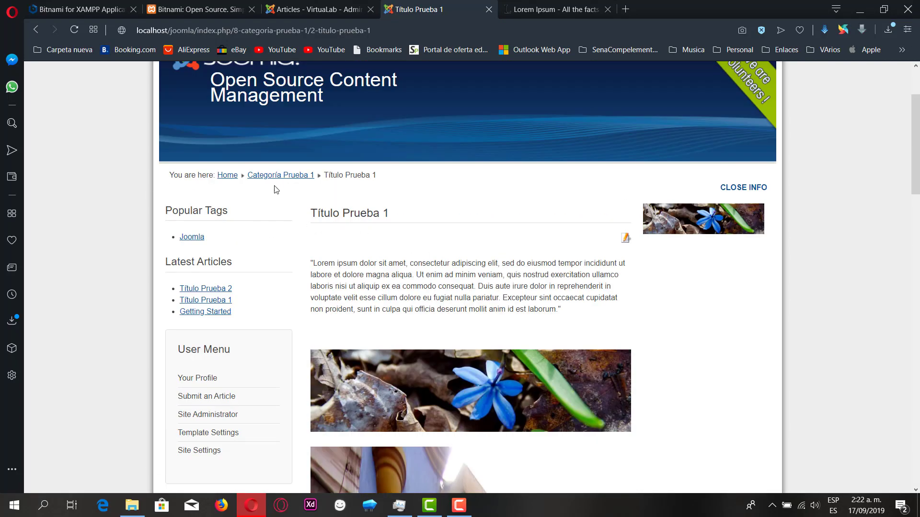
- Examine the article layout of the Categoría Prueba 1 page opened from the breadcrumb, and return to the administrator's articles list
click(272, 176)
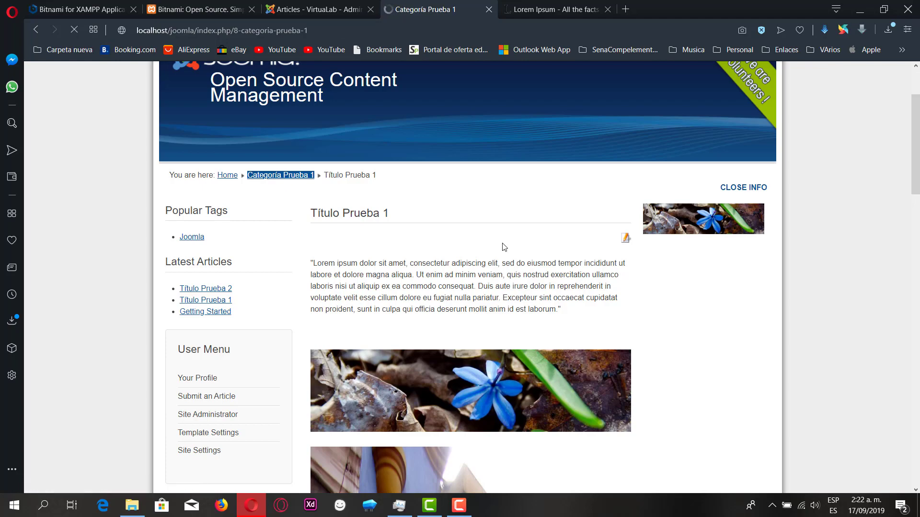
scroll(538, 321, down, 5)
scroll(537, 321, up, 3)
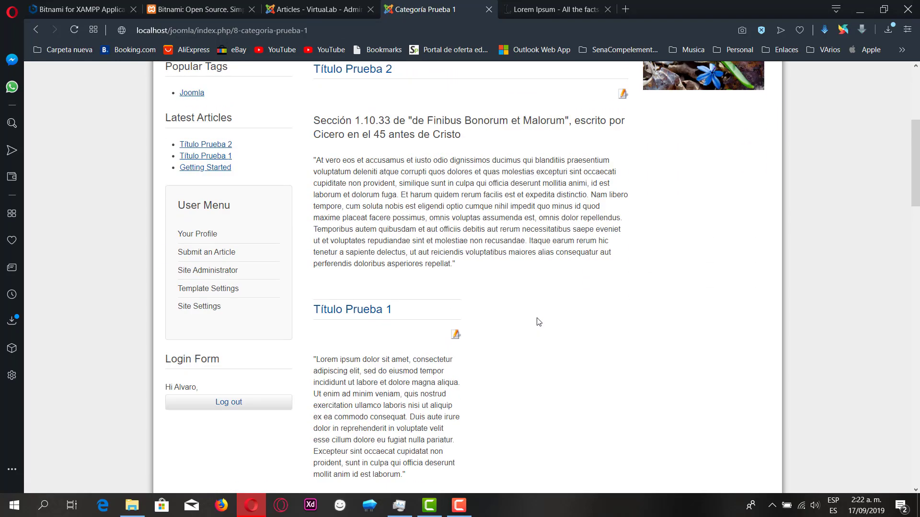
click(361, 212)
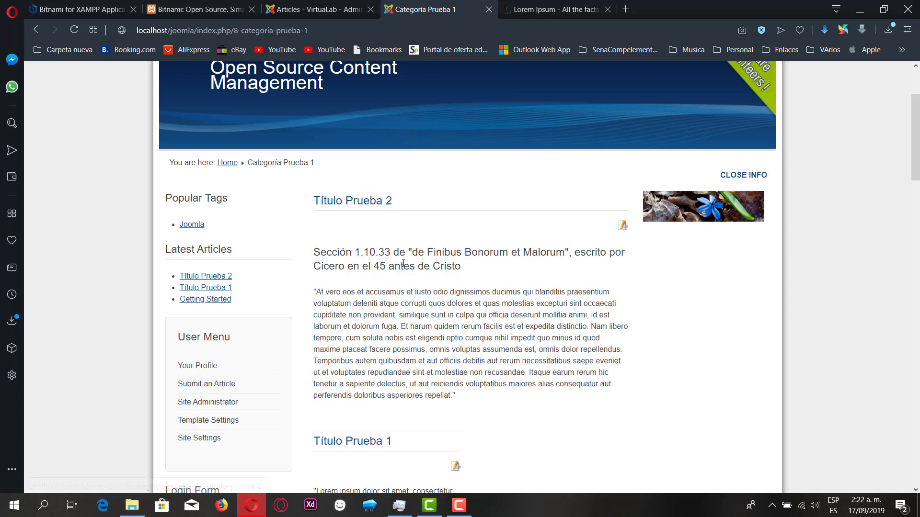
scroll(430, 301, down, 10)
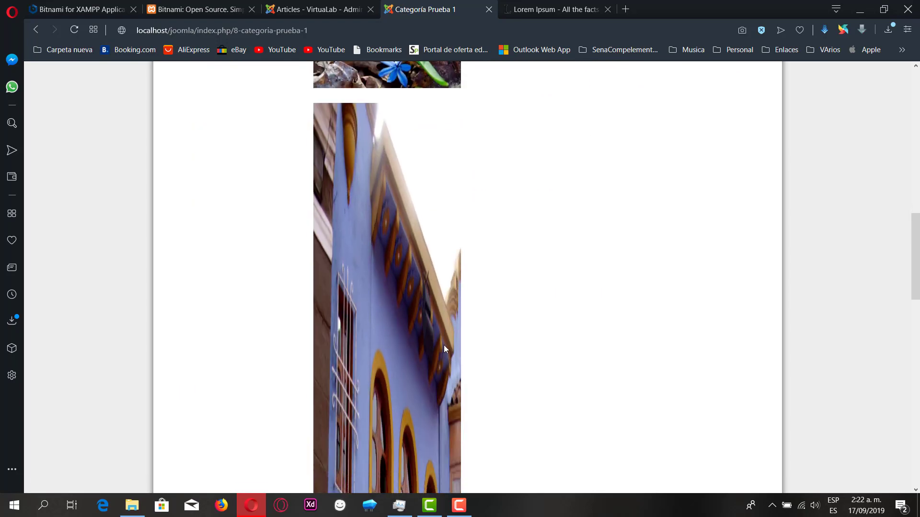
scroll(445, 349, up, 6)
scroll(445, 348, up, 3)
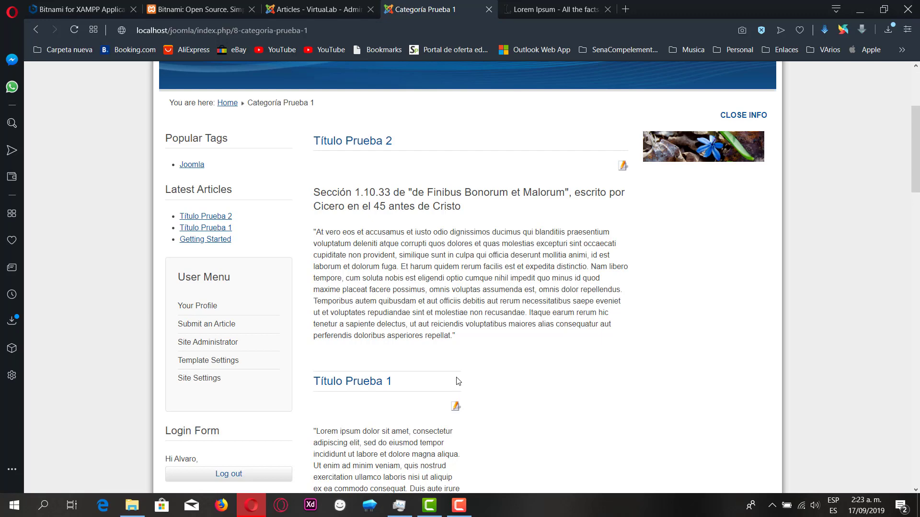
scroll(472, 248, up, 3)
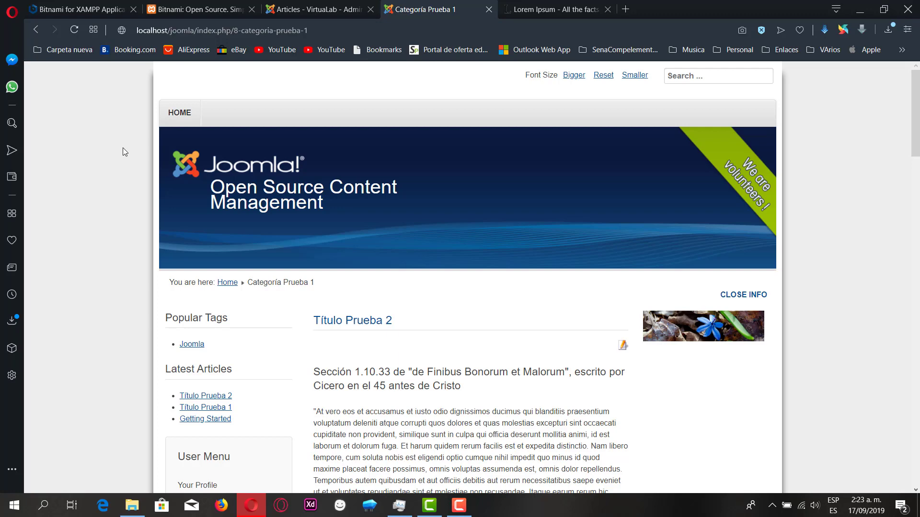
click(316, 9)
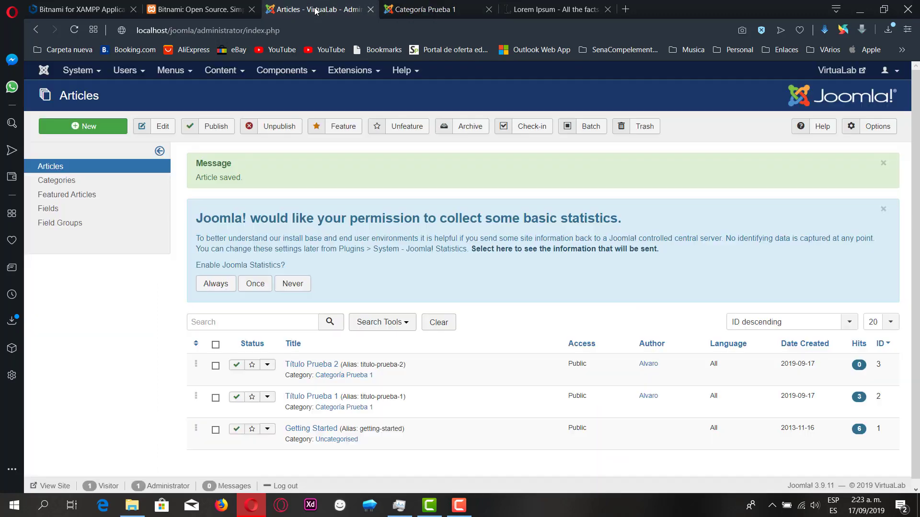